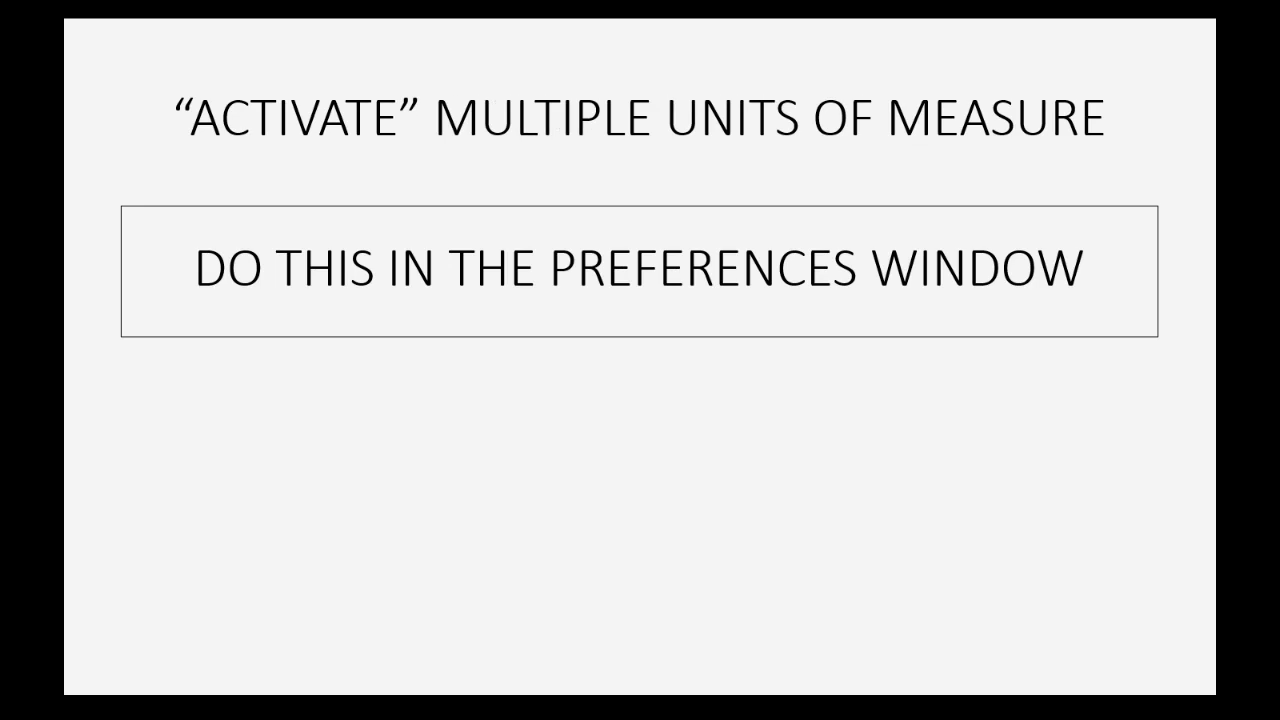
Step: Set the company Items & Inventory preference to Multiple U/M Per Item and save it
left_click(955, 655)
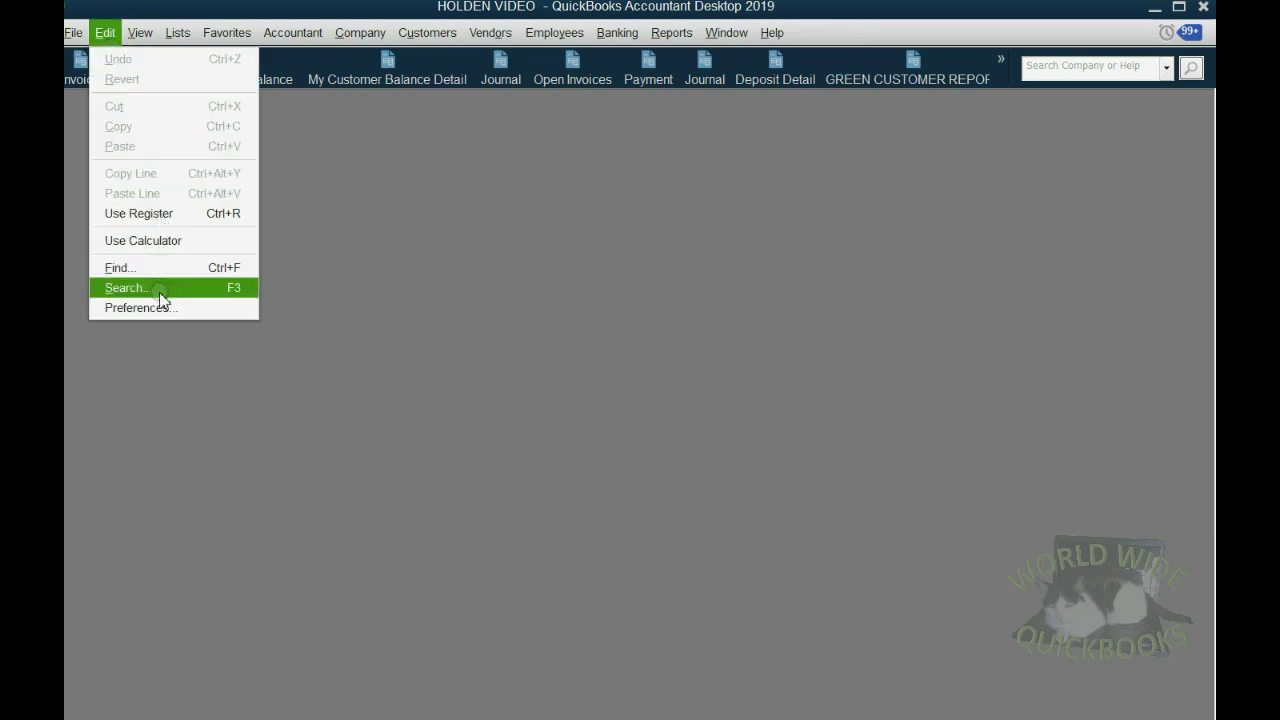
left_click(140, 307)
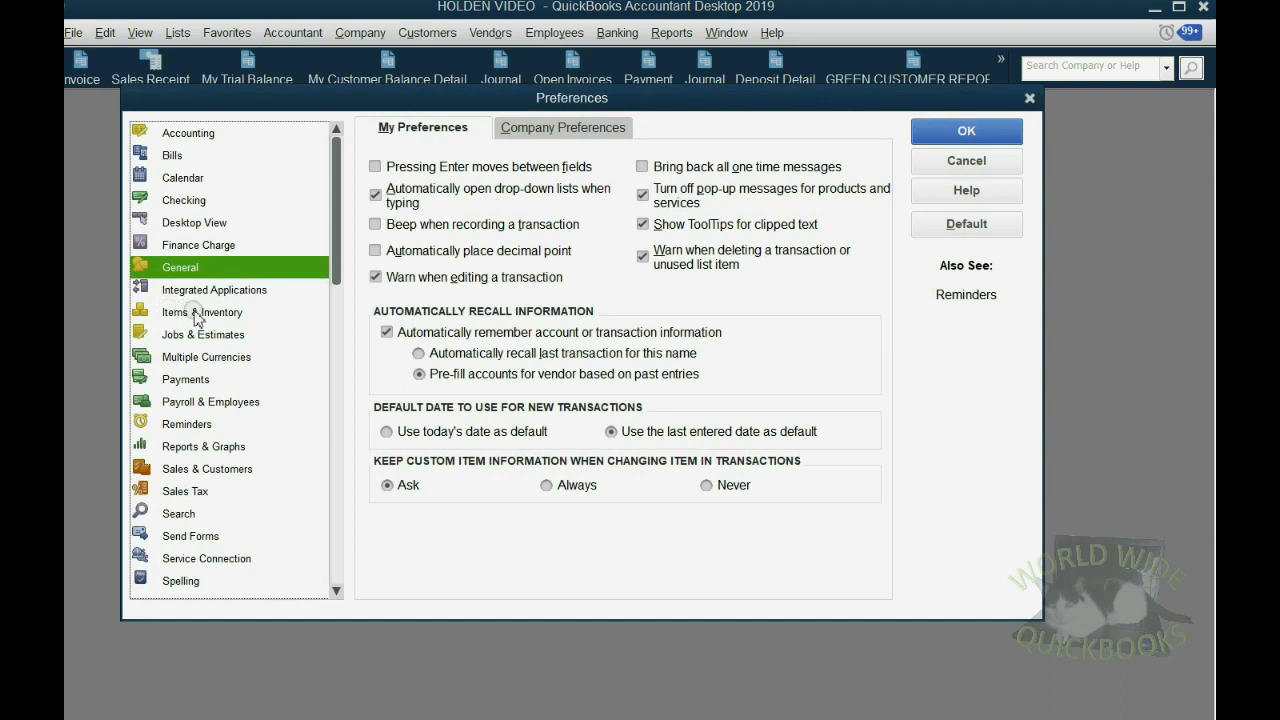
left_click(196, 314)
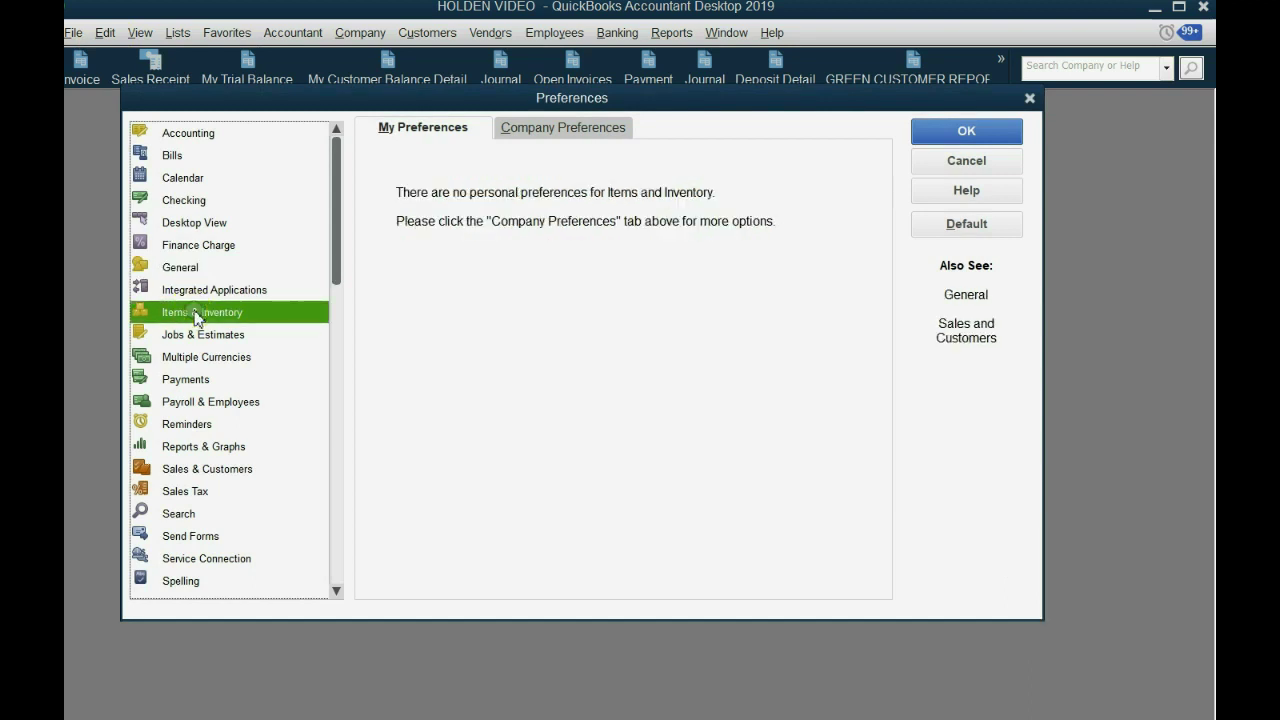
left_click(548, 128)
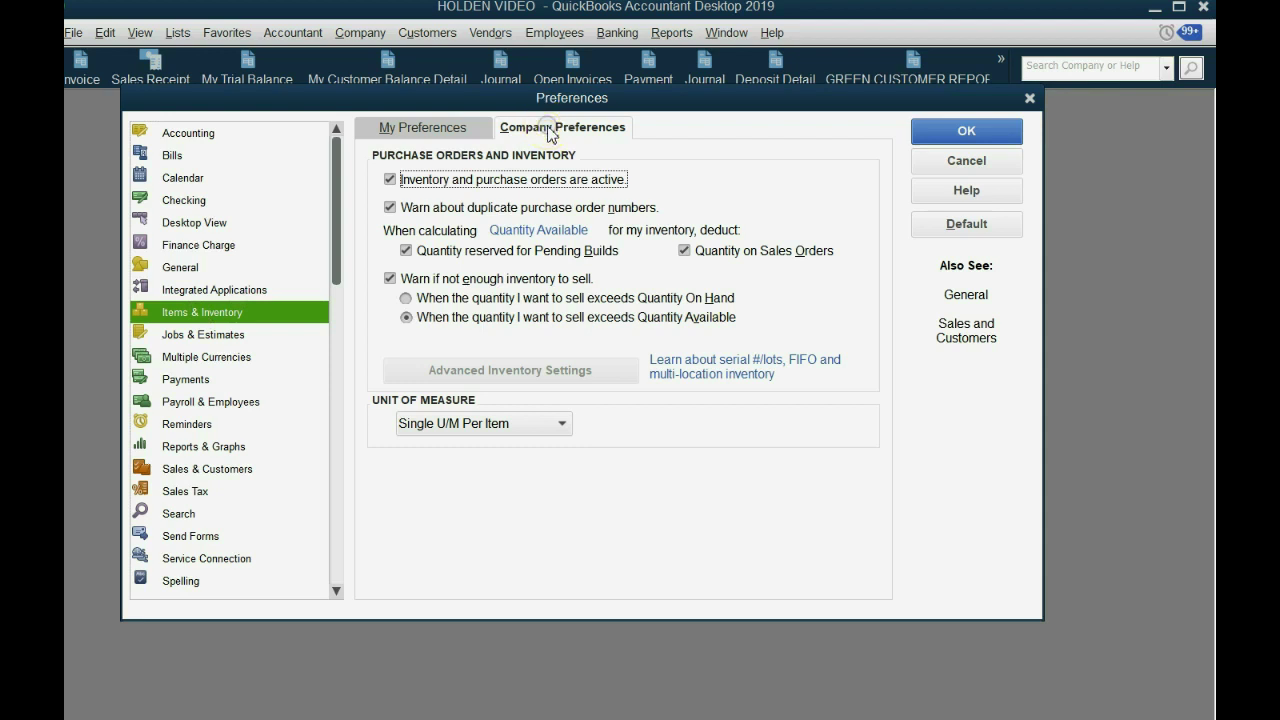
left_click(563, 424)
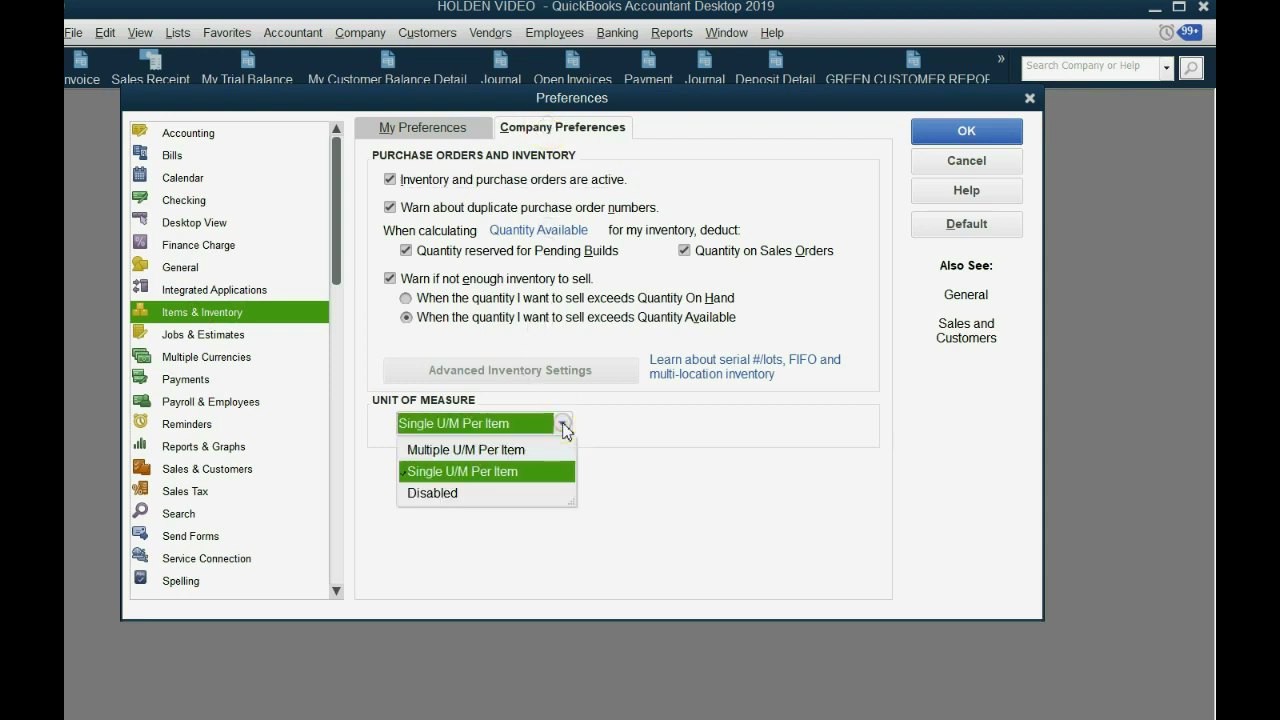
left_click(544, 452)
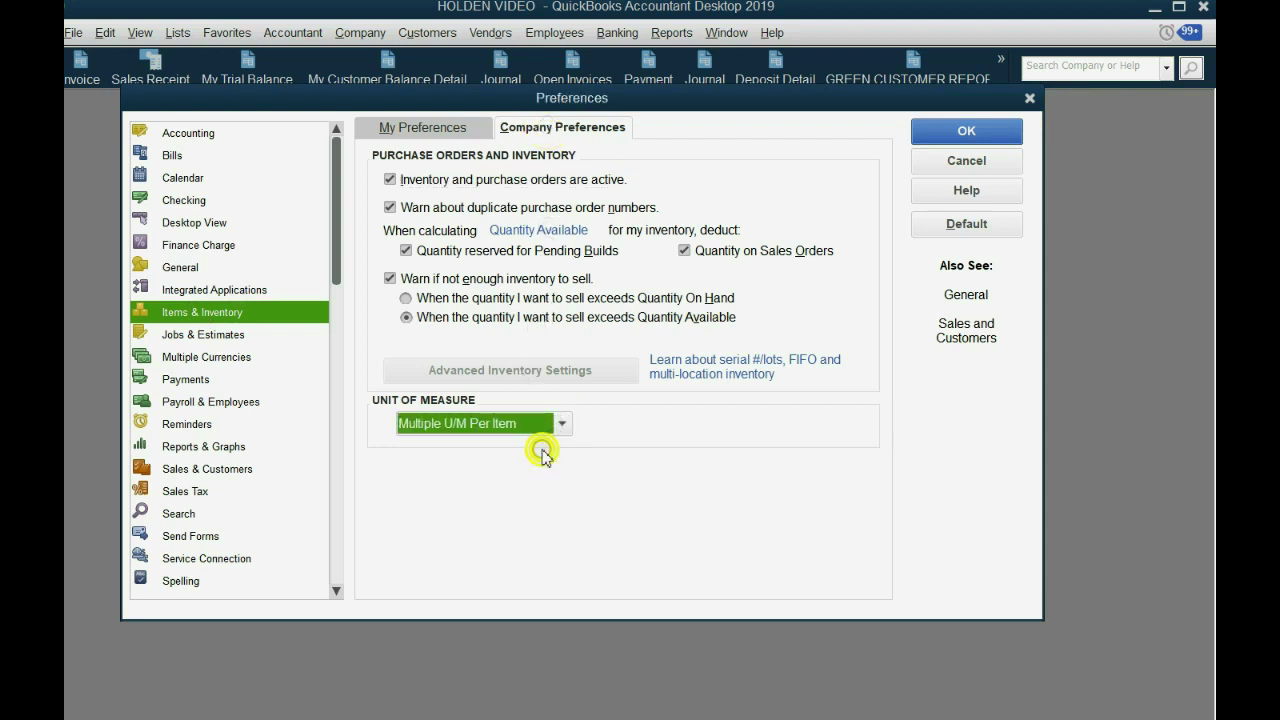
left_click(963, 128)
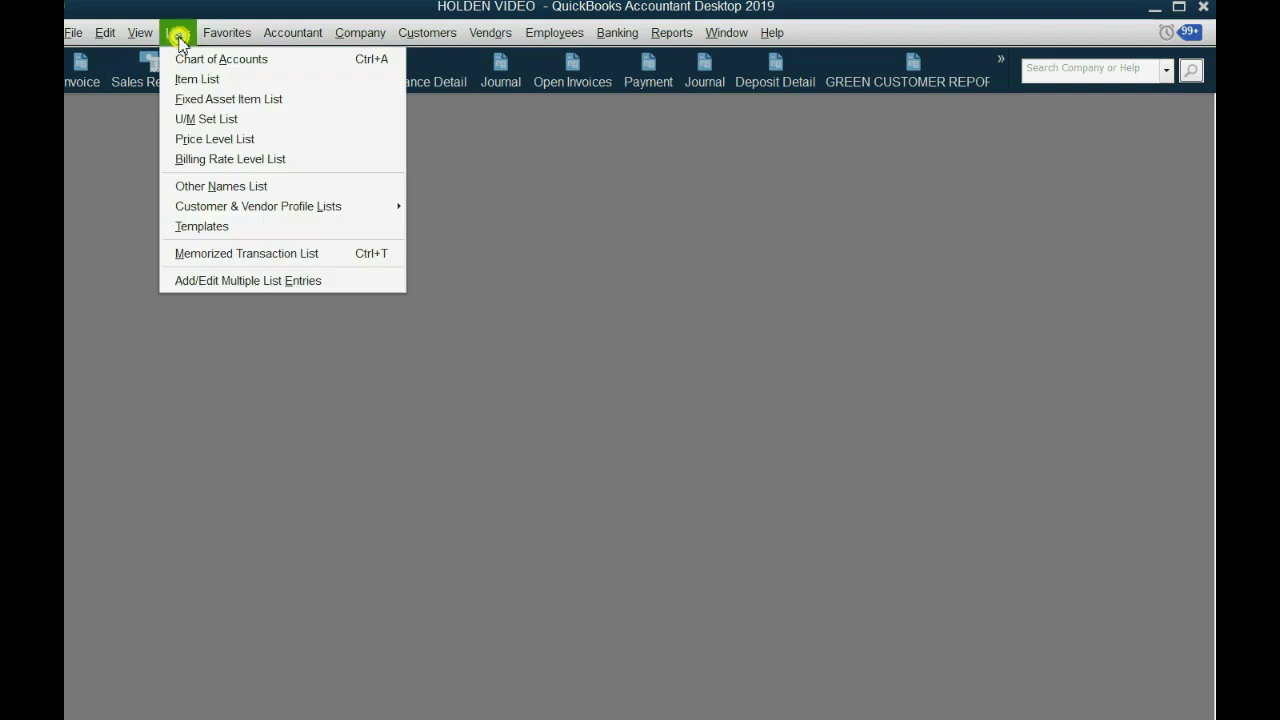
Step: Create a new inventory part item named LIQUORISH from the Item List
left_click(195, 80)
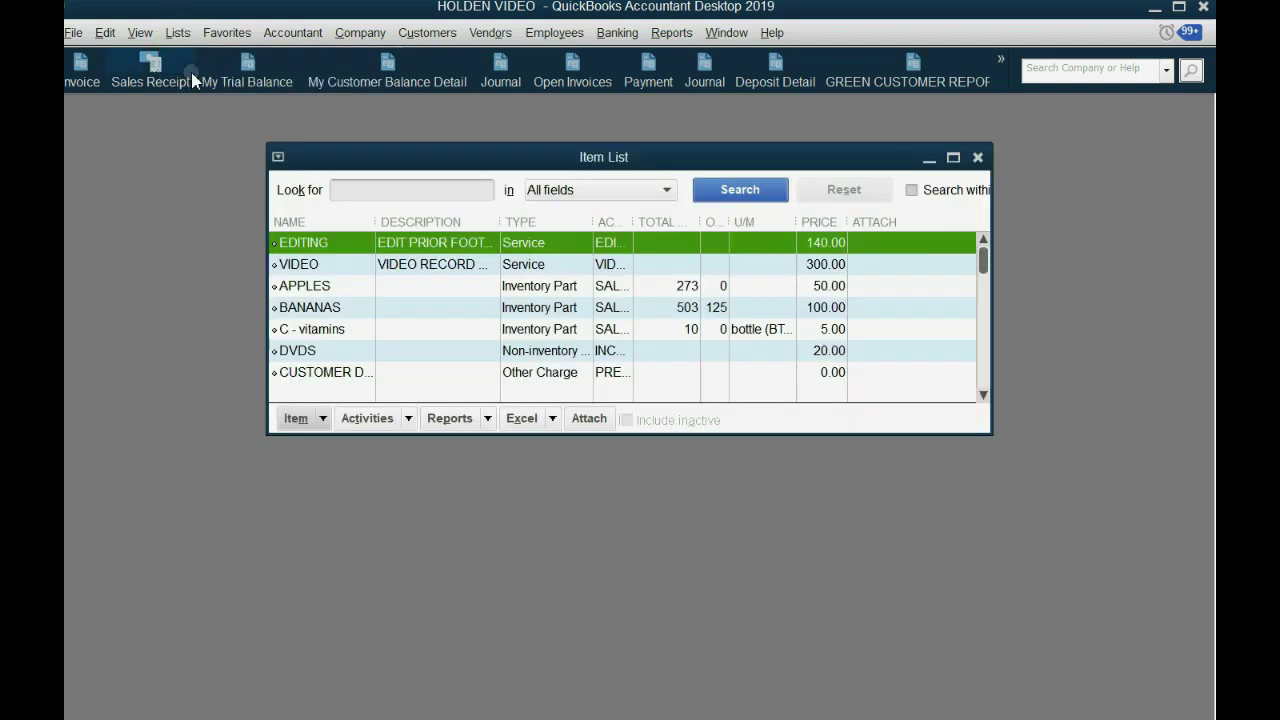
left_click(320, 419)
left_click(322, 446)
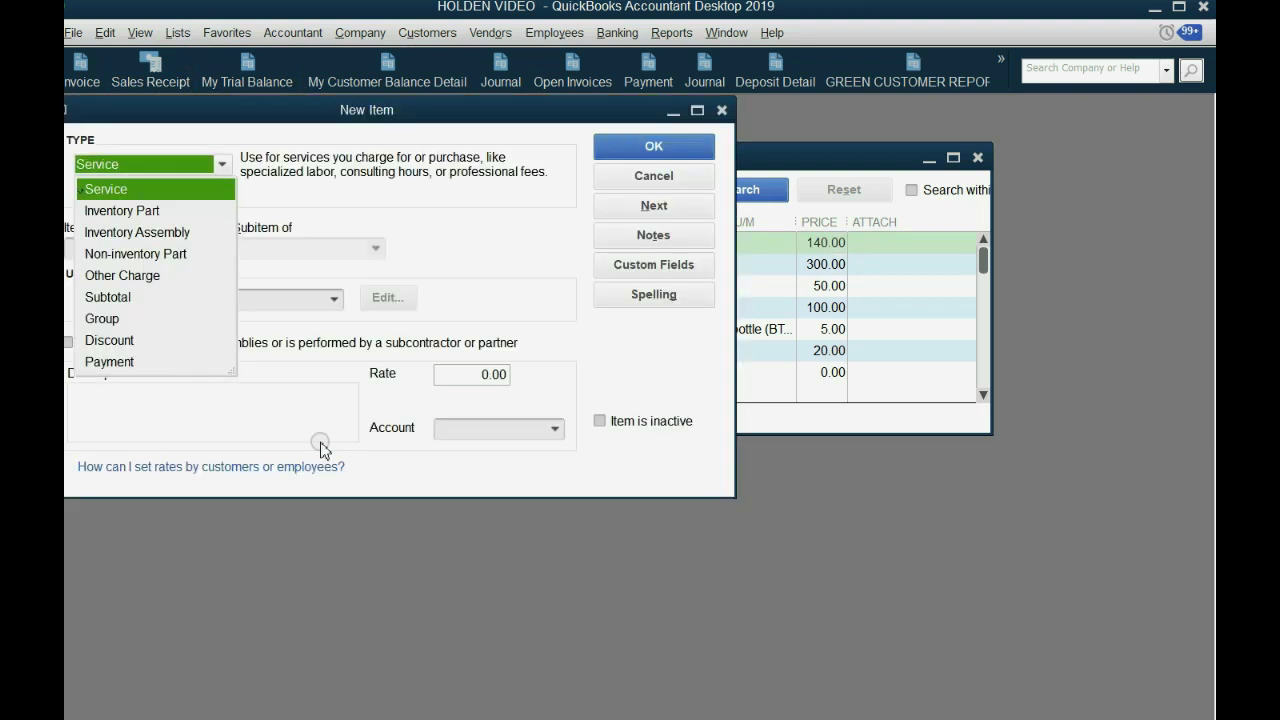
left_click(178, 211)
left_click(170, 245)
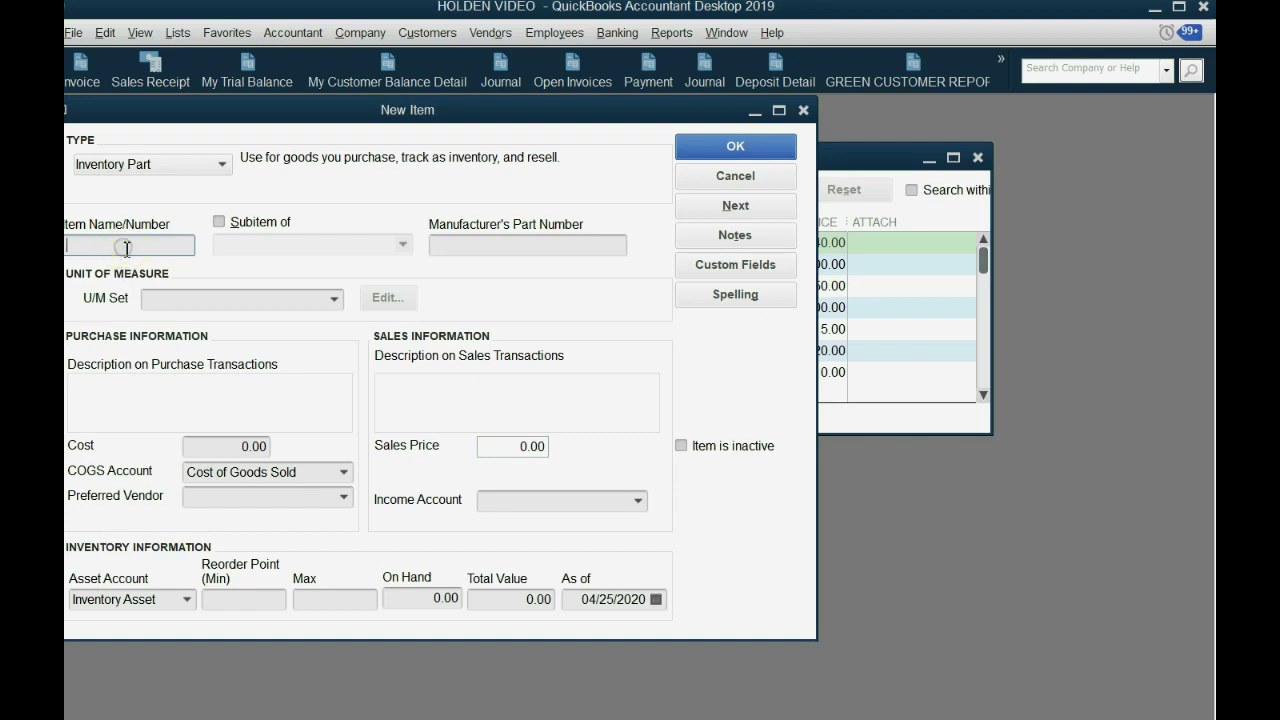
type("LIQUORISH")
Step: Give LIQUORISH cost 0.50, sales price 1.00, Cost of Goods Sold and SALES accounts
left_click(230, 446)
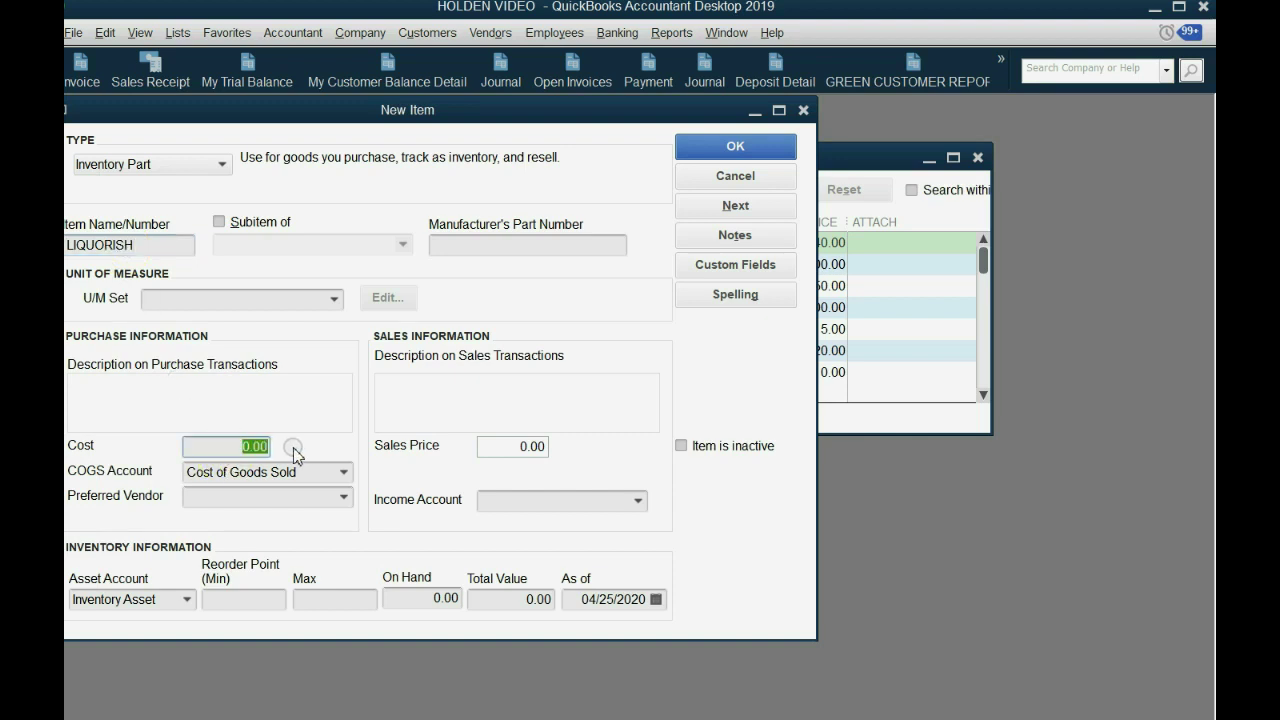
type(".50")
key("Tab")
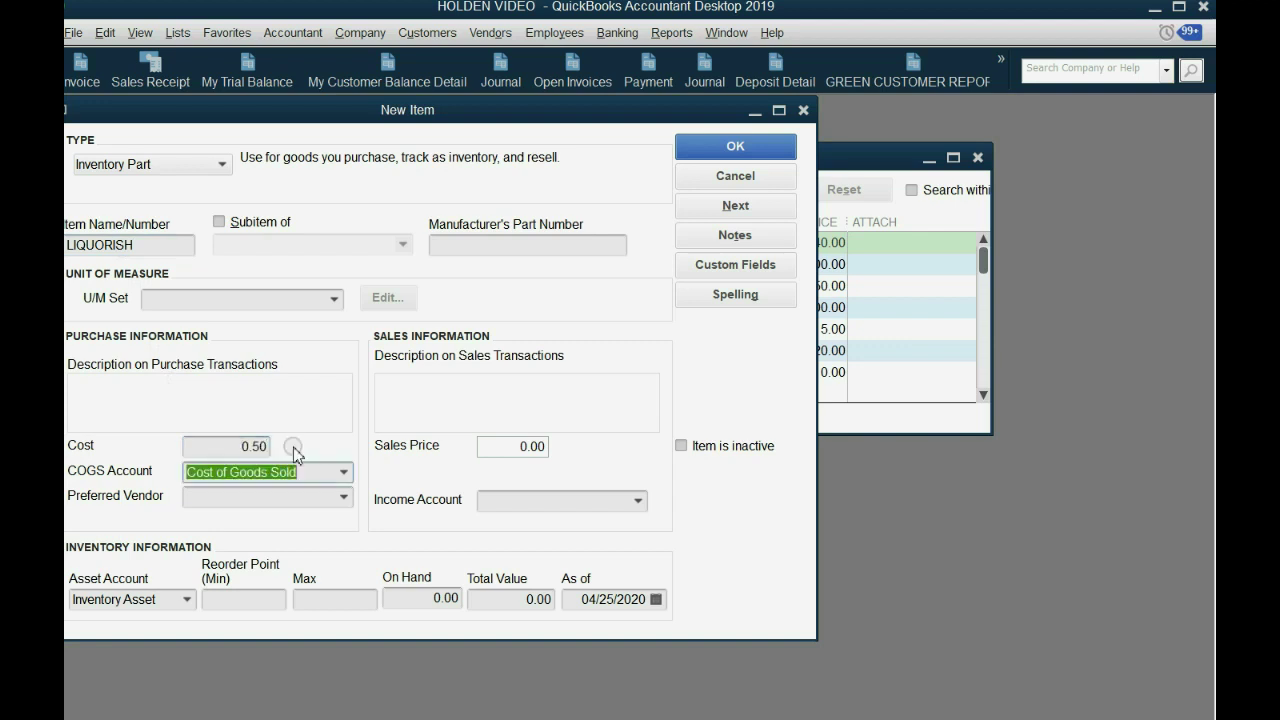
left_click(490, 446)
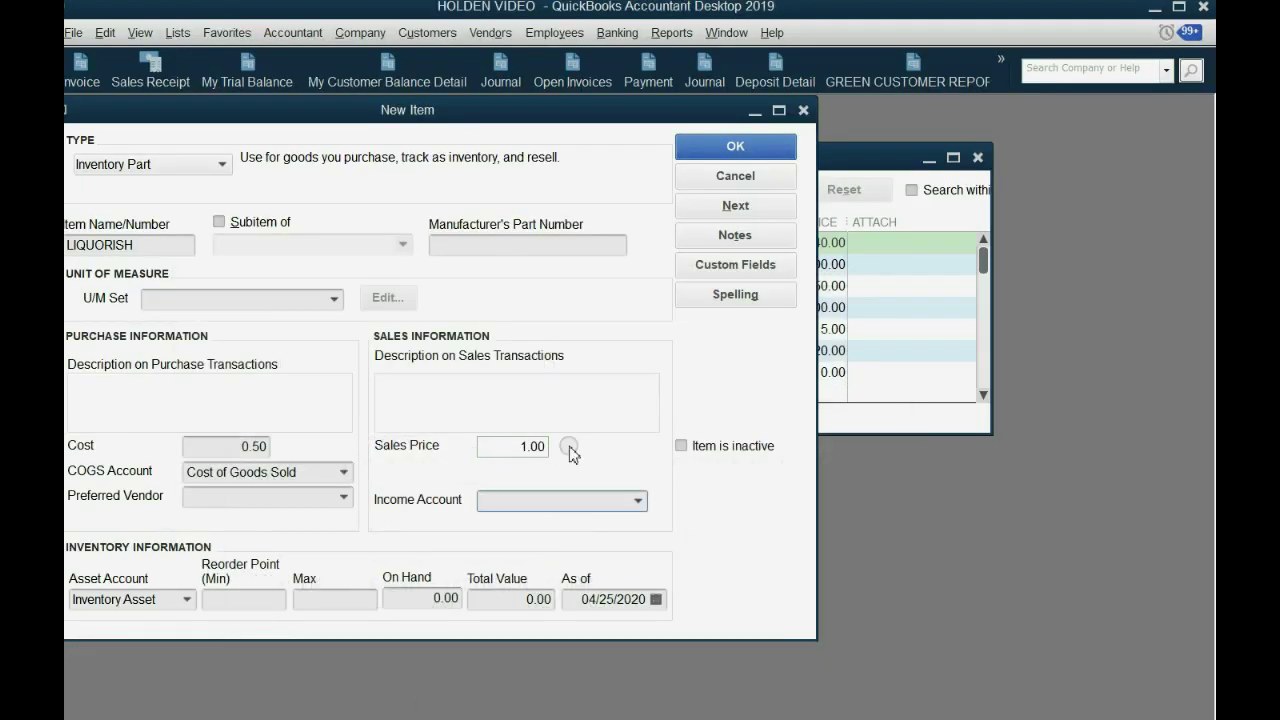
left_click(345, 474)
left_click(346, 474)
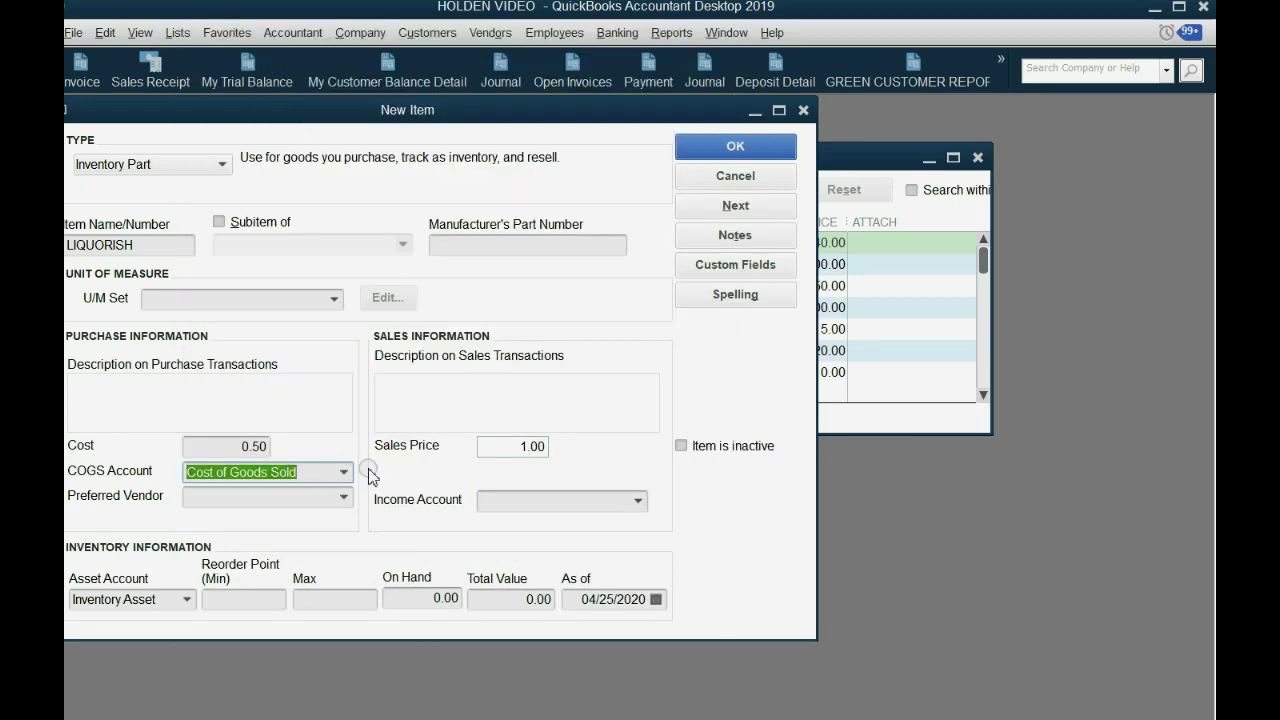
left_click(636, 505)
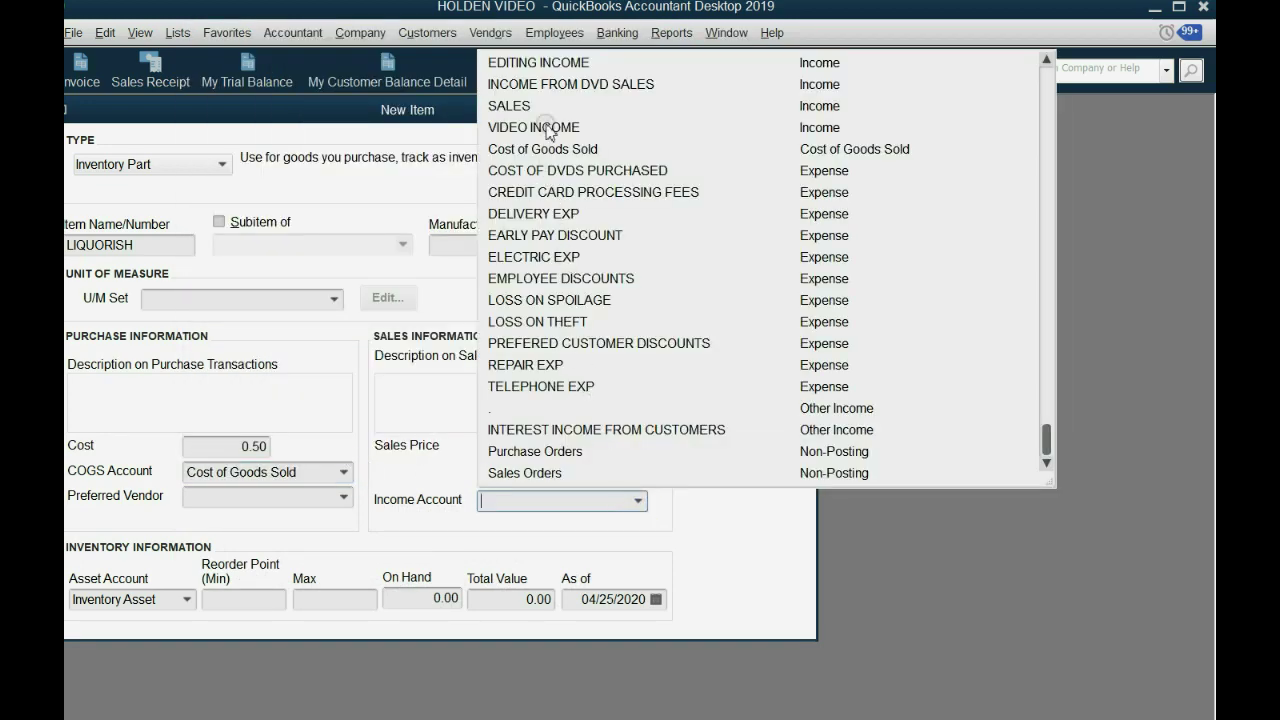
left_click(548, 107)
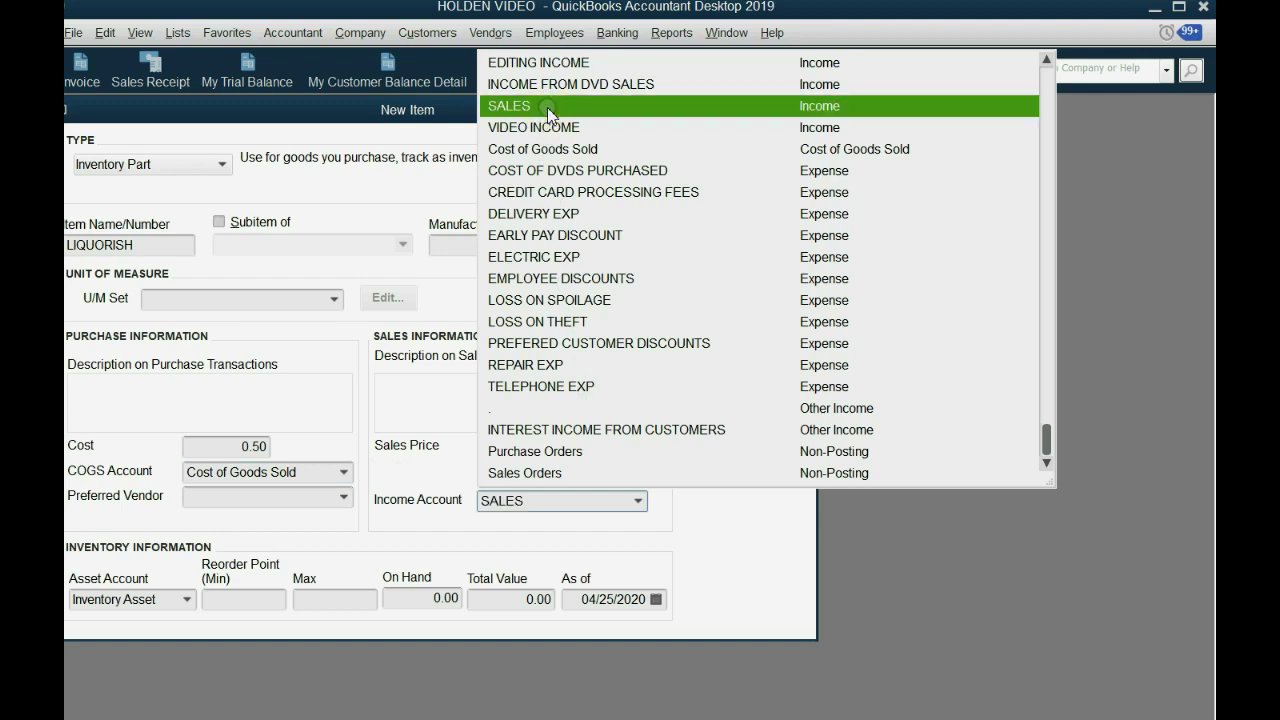
left_click(547, 107)
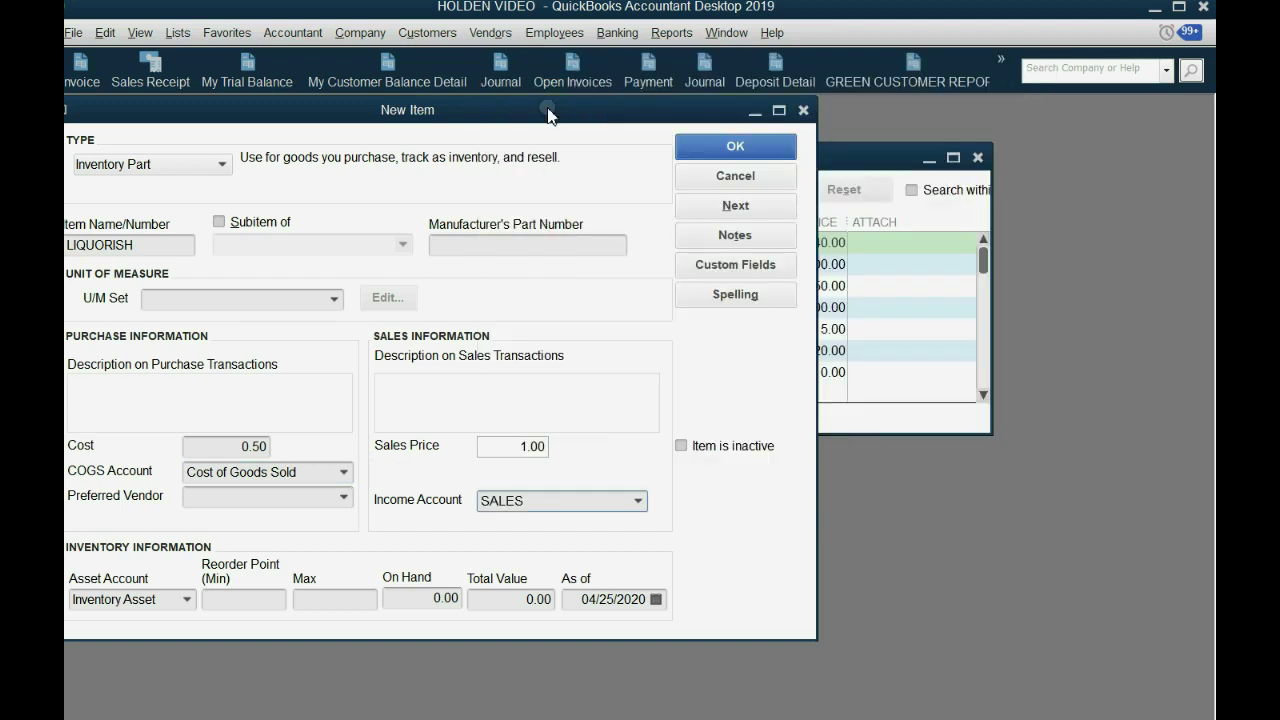
Step: Create a new length unit of measure set with foot as base, adding yard and mile
left_click(336, 300)
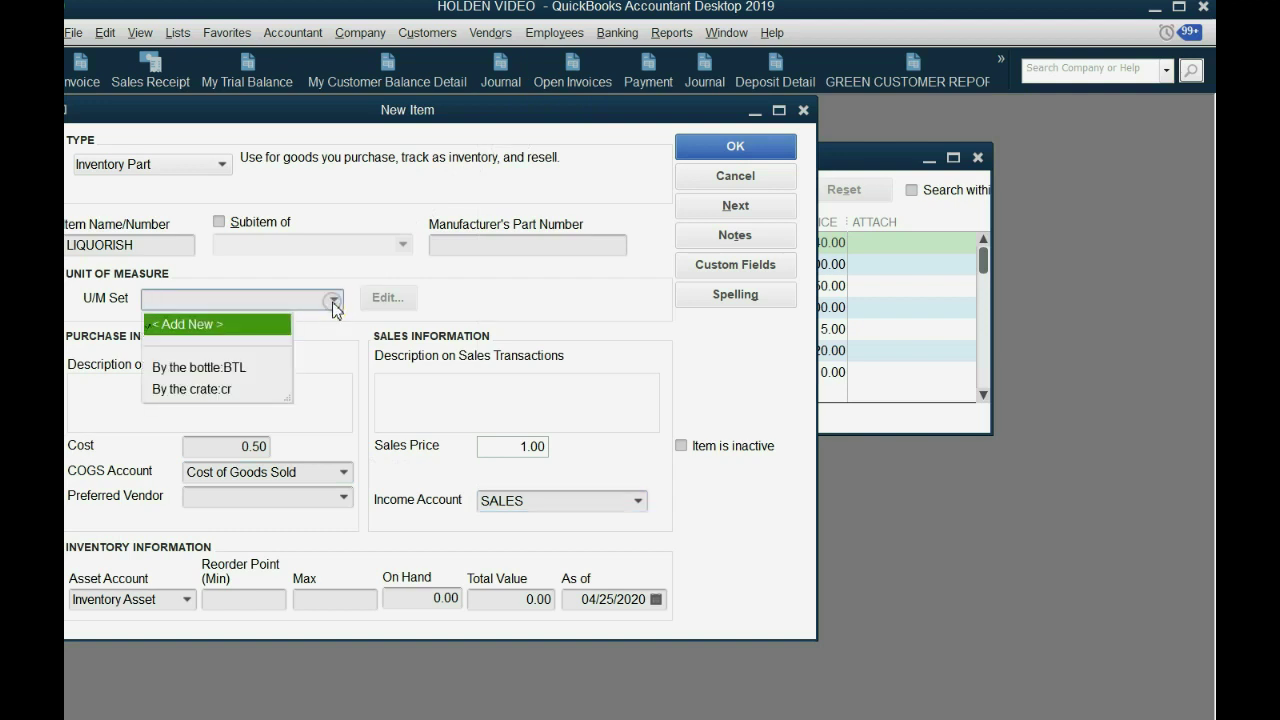
left_click(202, 326)
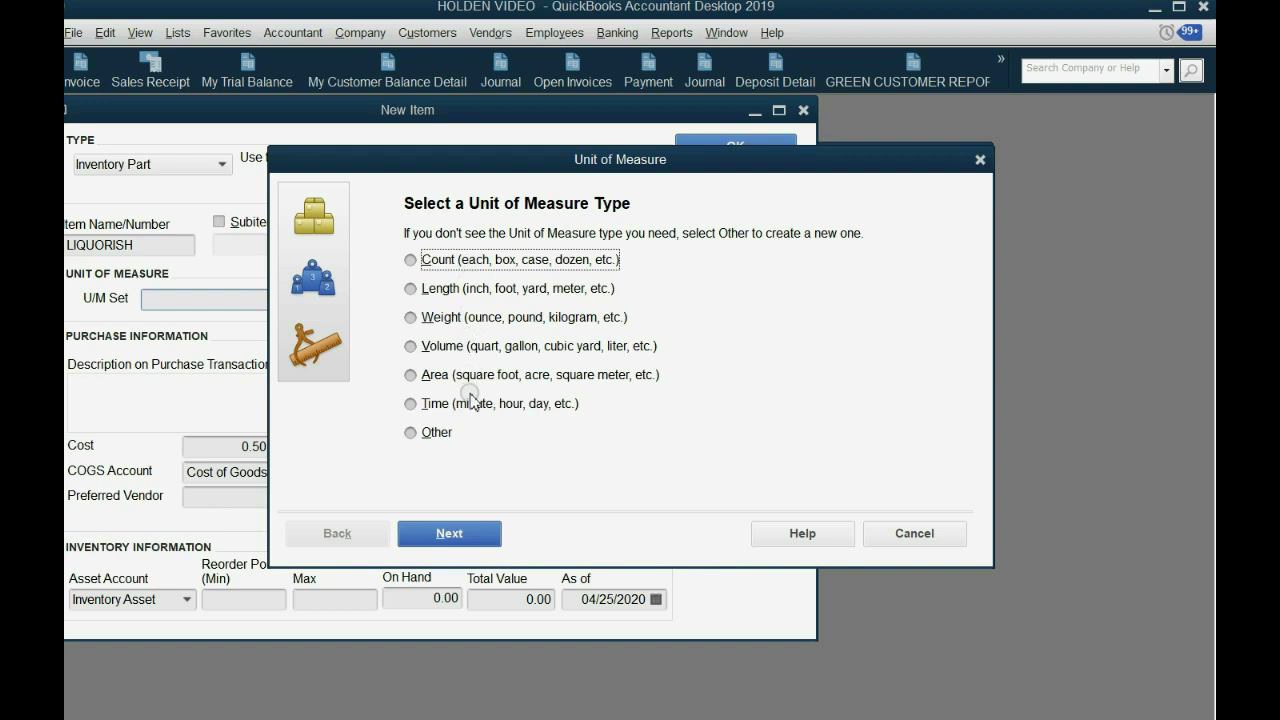
left_click(466, 291)
left_click(455, 535)
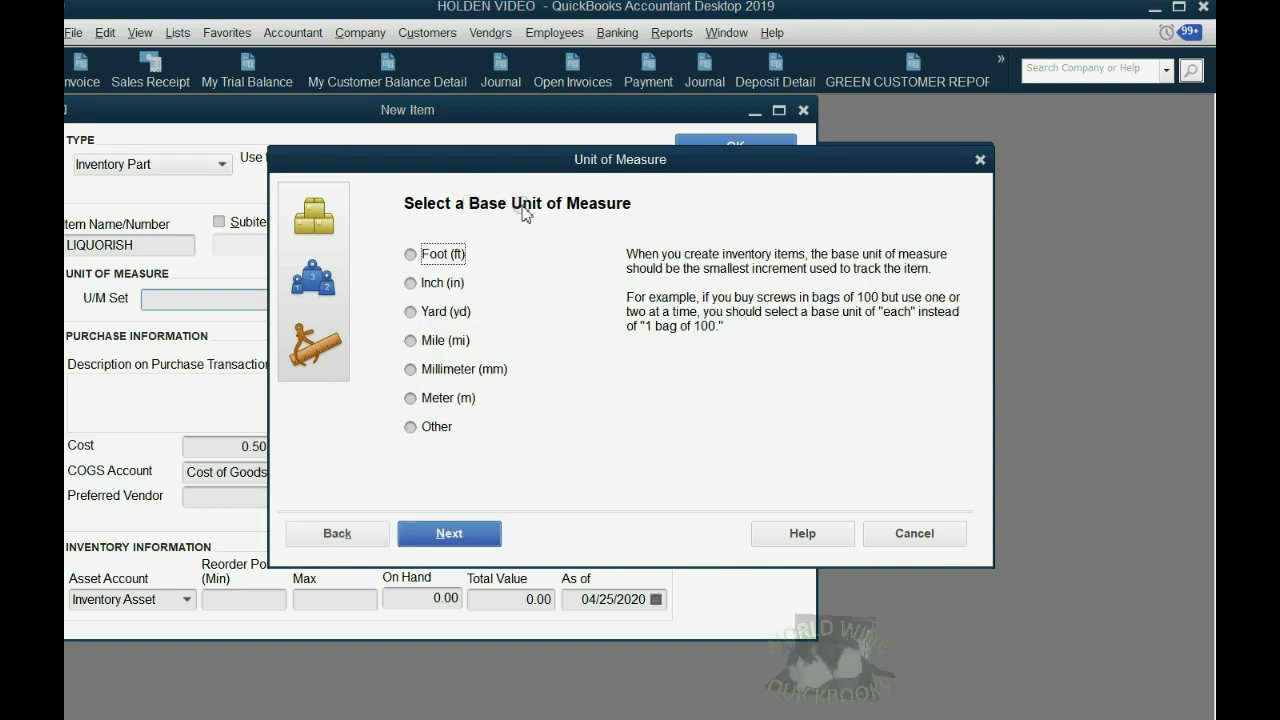
left_click(455, 256)
left_click(425, 535)
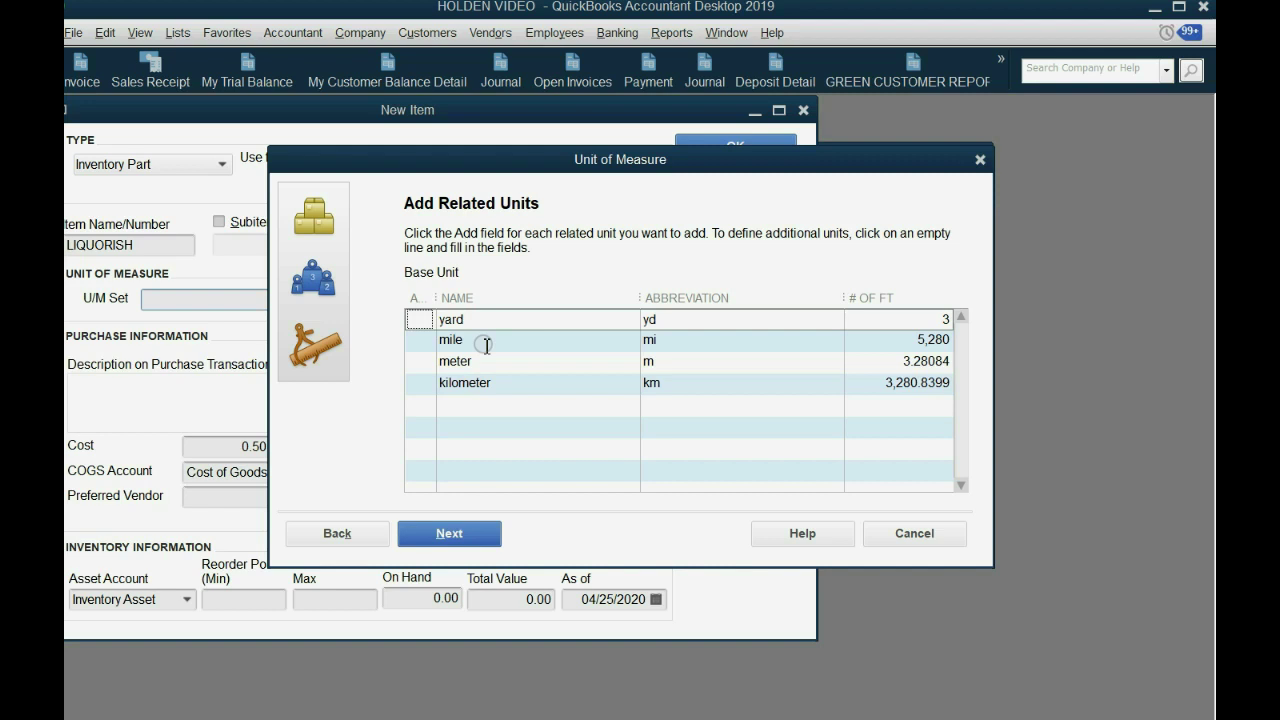
left_click(418, 320)
left_click(419, 342)
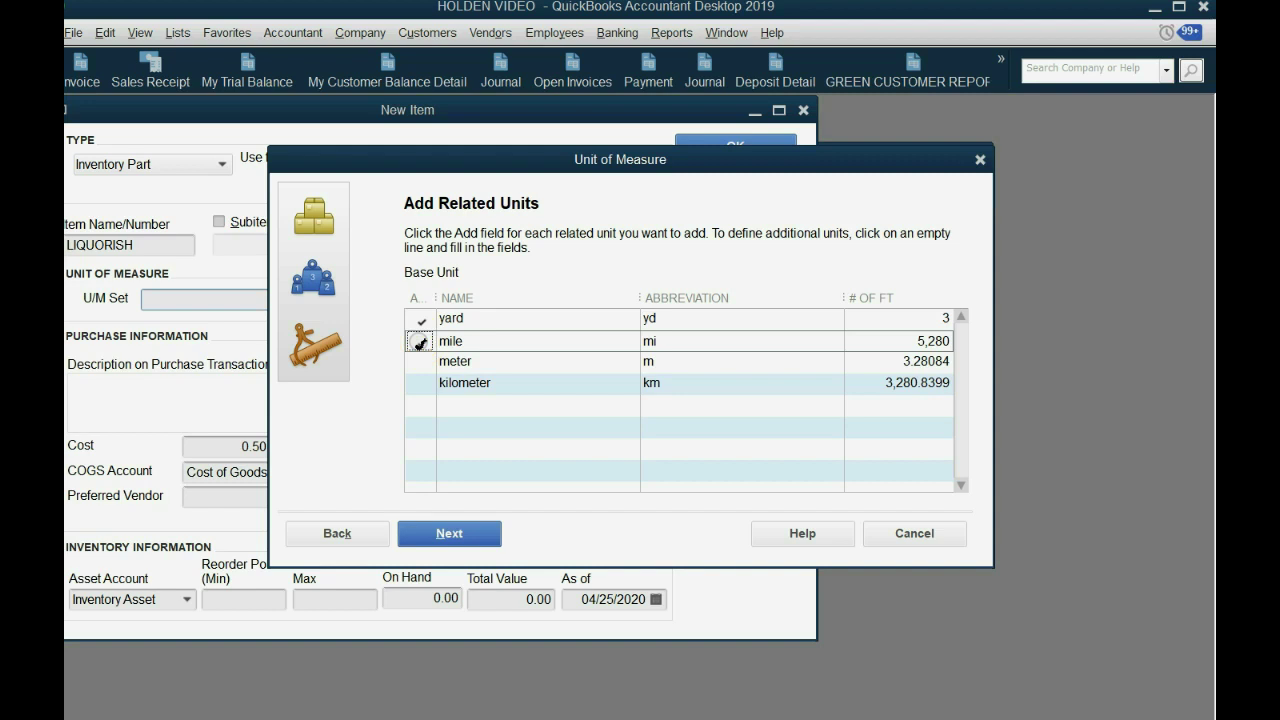
left_click(432, 536)
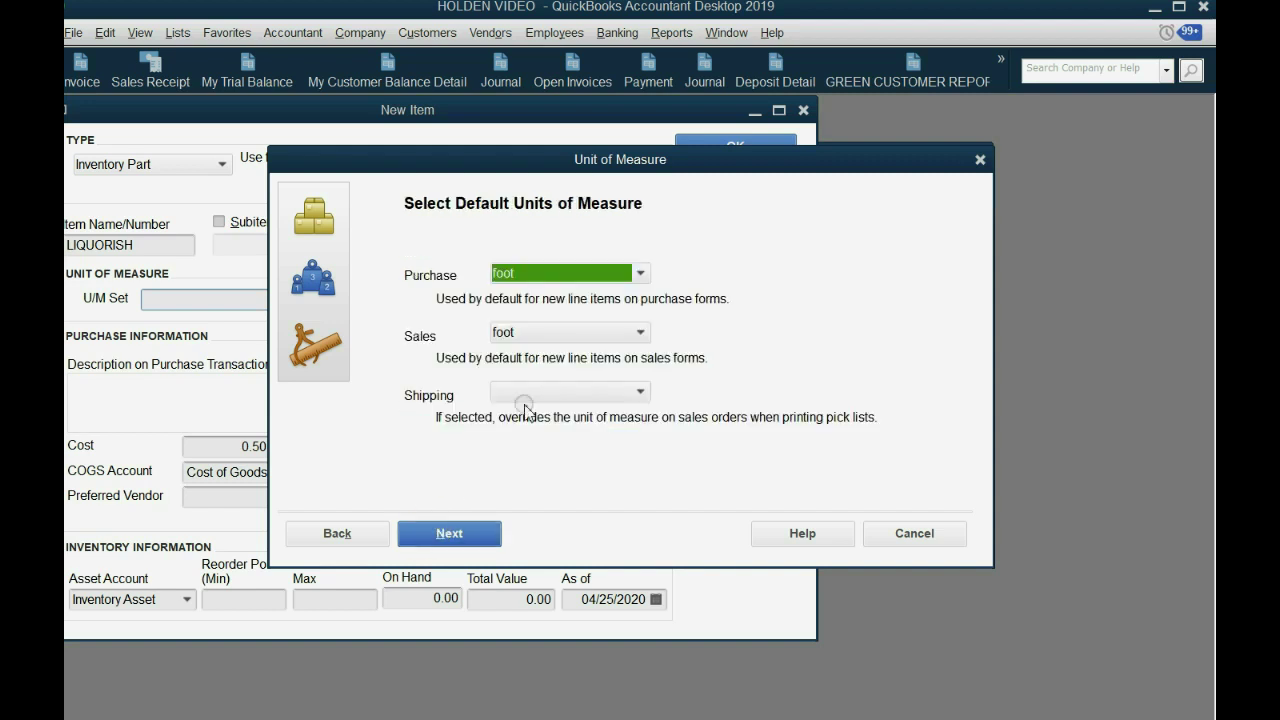
Step: Set the default units to yard for purchase, foot for sales, and yard for shipping
left_click(632, 278)
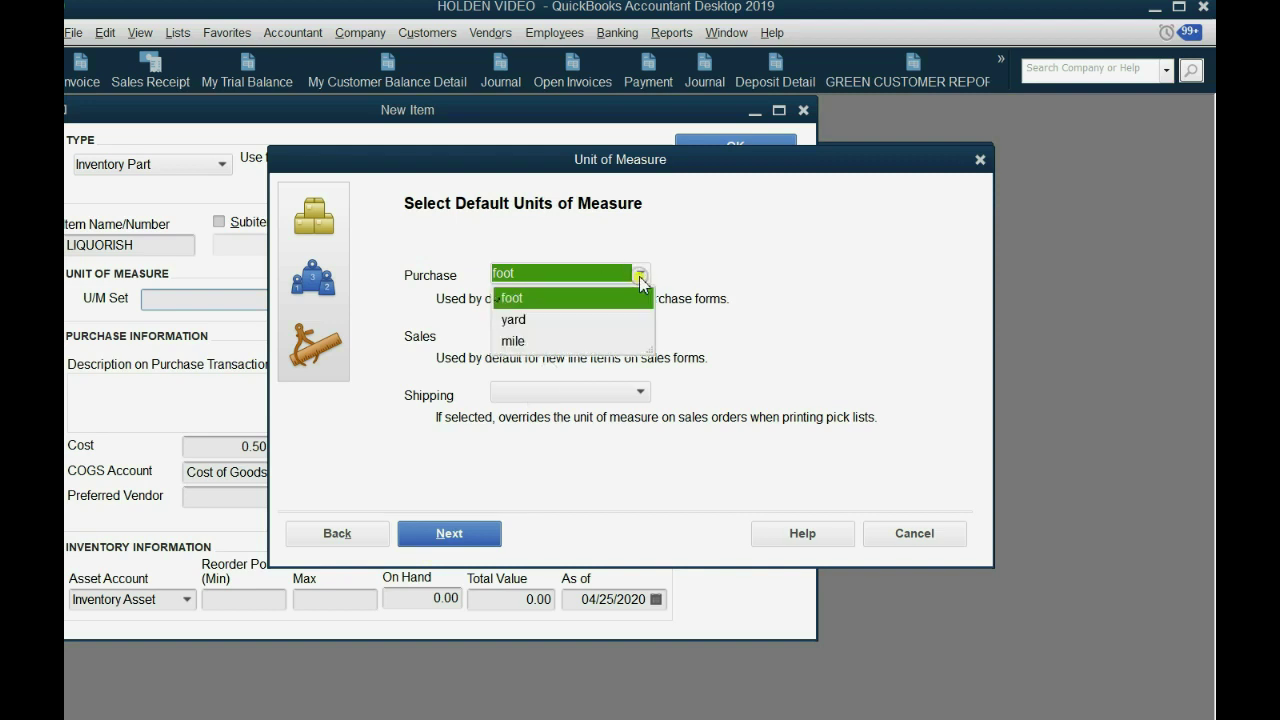
left_click(587, 319)
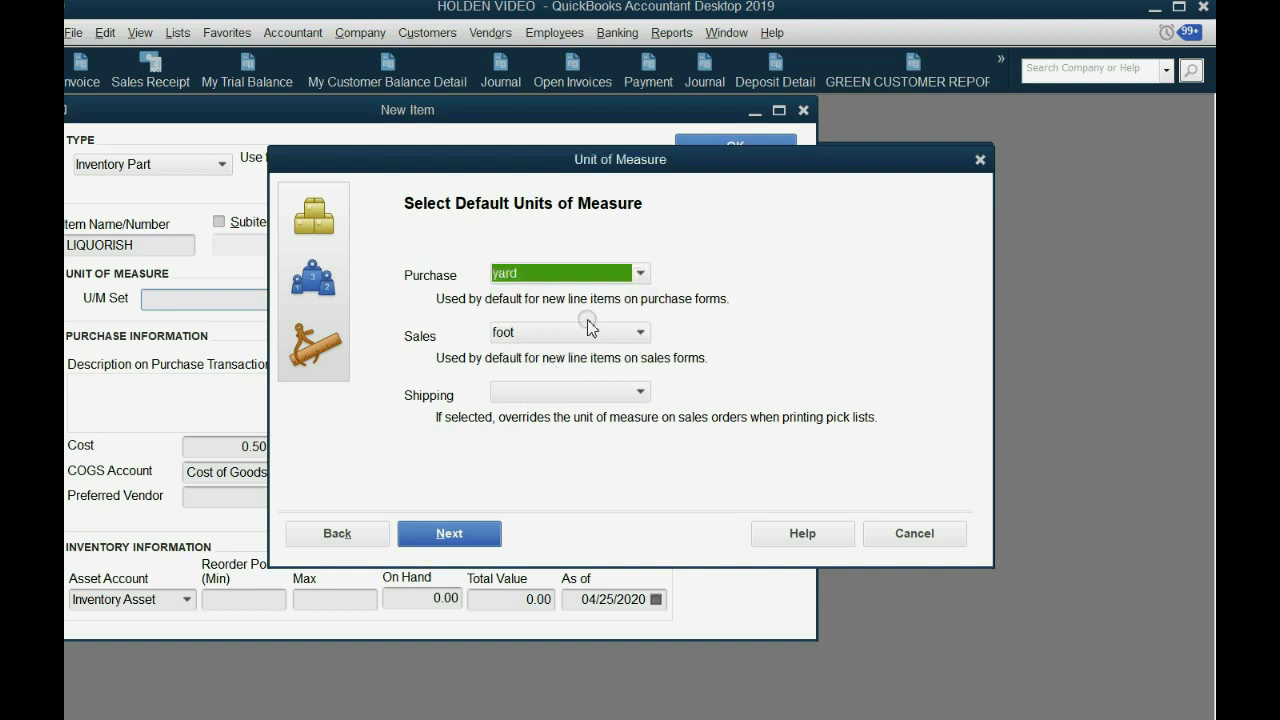
left_click(590, 330)
left_click(575, 356)
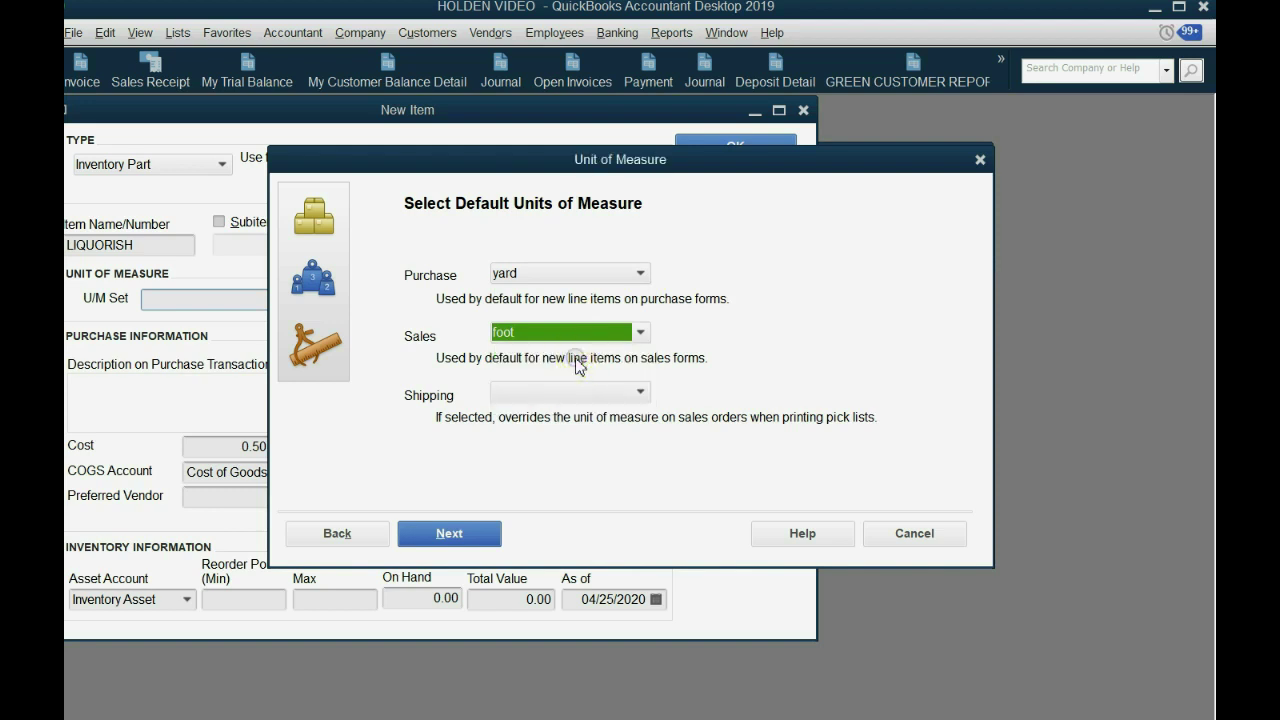
left_click(580, 393)
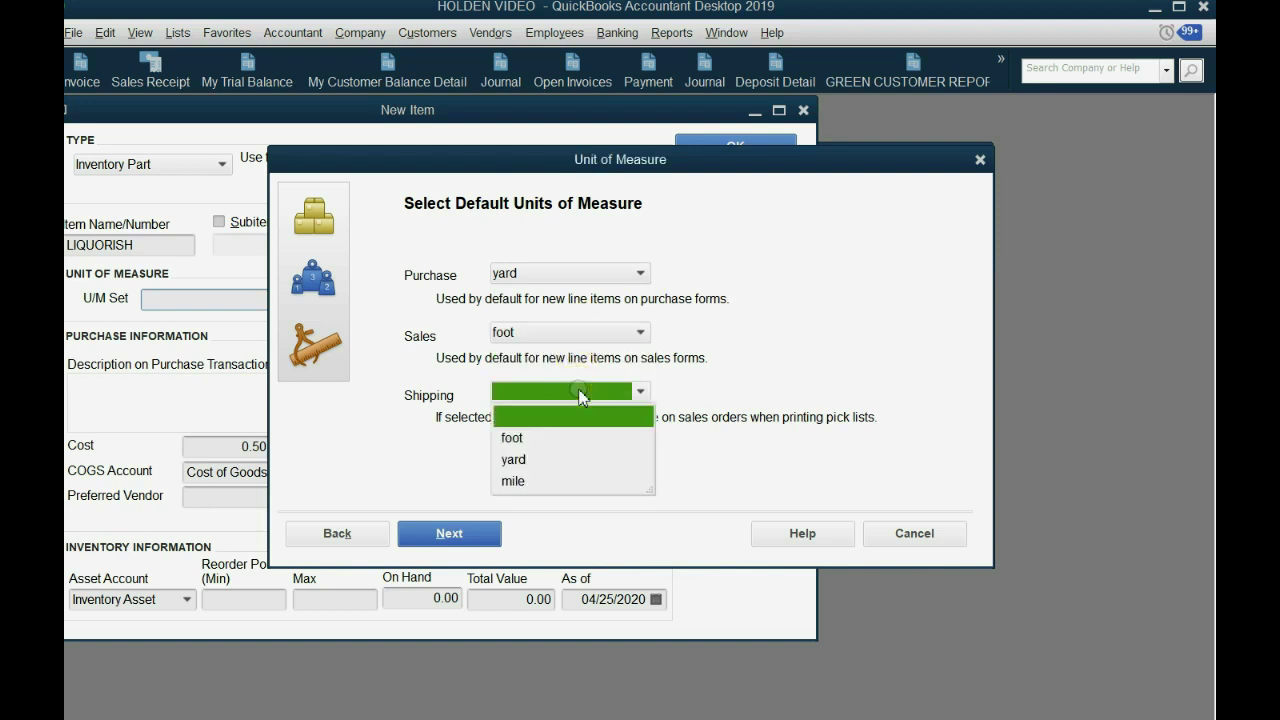
left_click(571, 459)
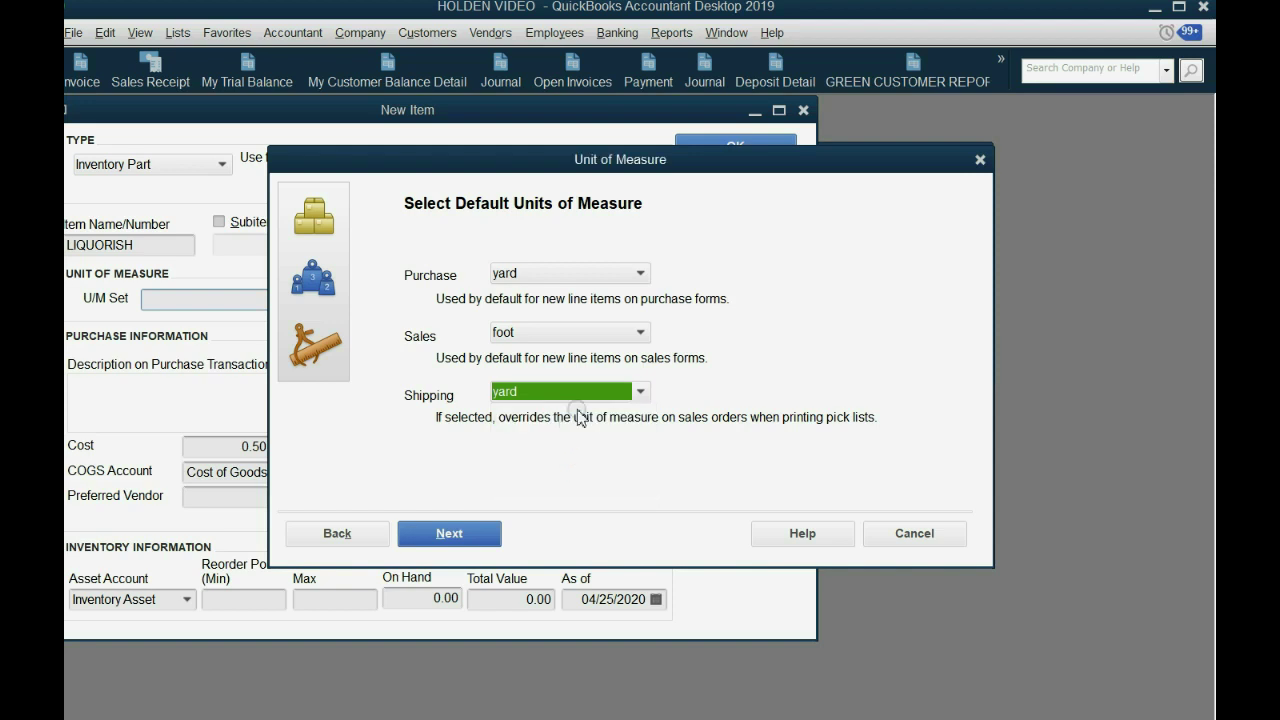
Step: Name the unit of measure set FEET, apply it to LIQUORISH, and save the item
left_click(470, 533)
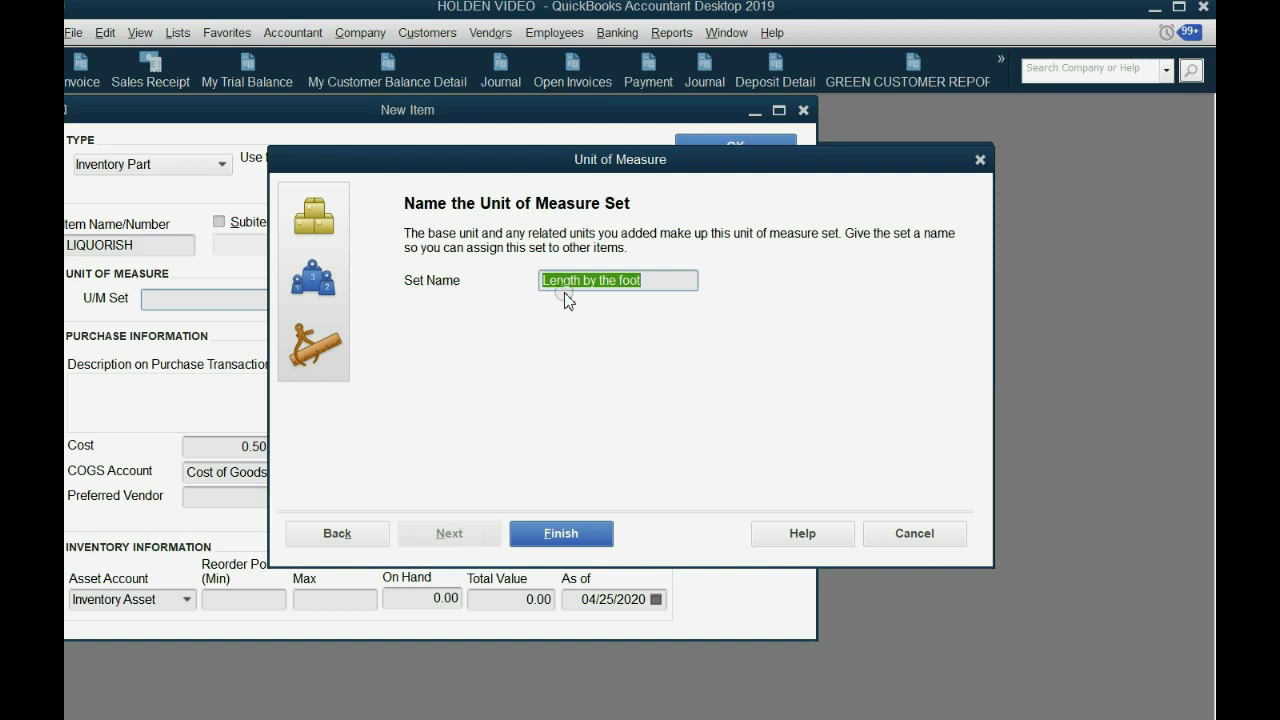
left_click_drag(650, 280, 539, 281)
type("FEET")
left_click(559, 531)
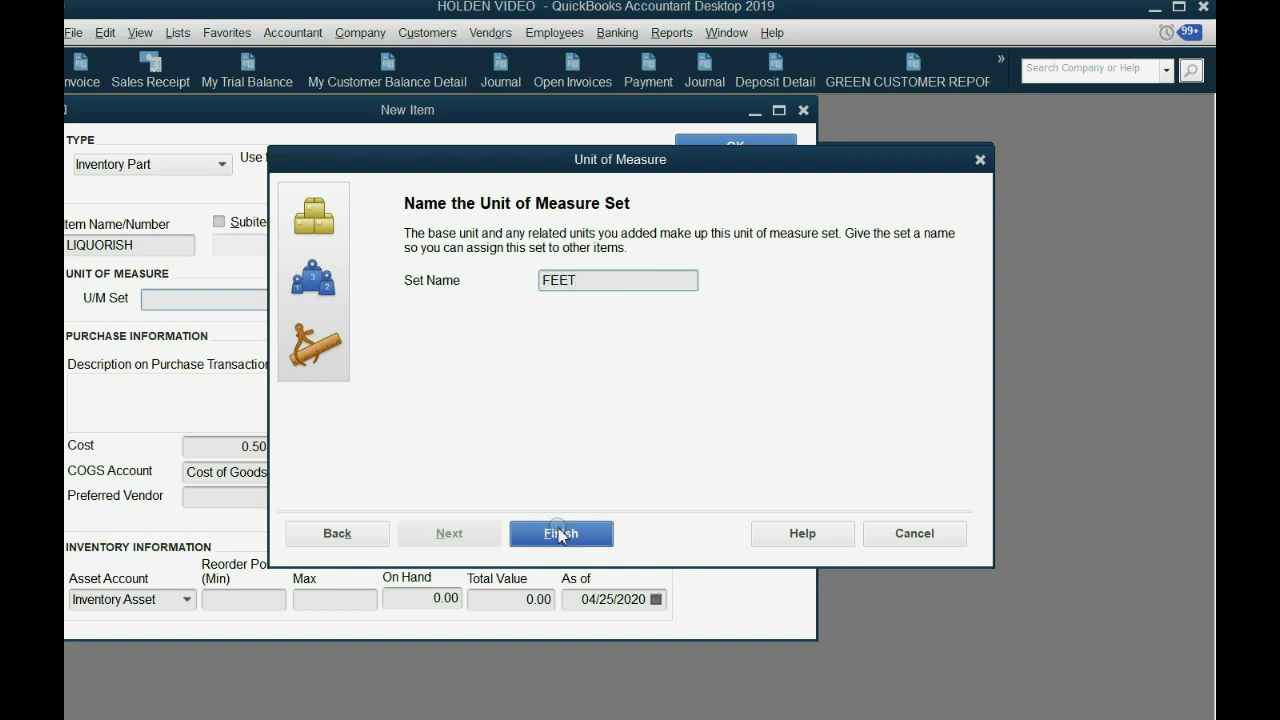
left_click(559, 533)
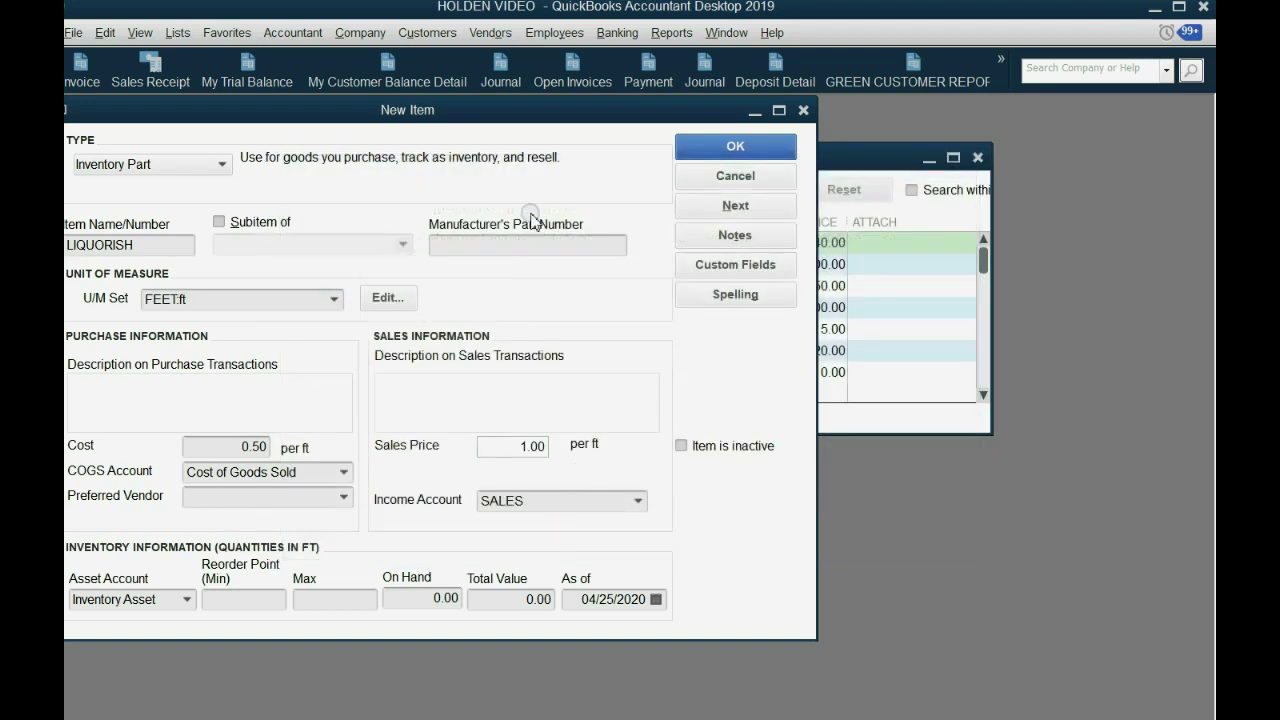
left_click_drag(531, 116, 571, 121)
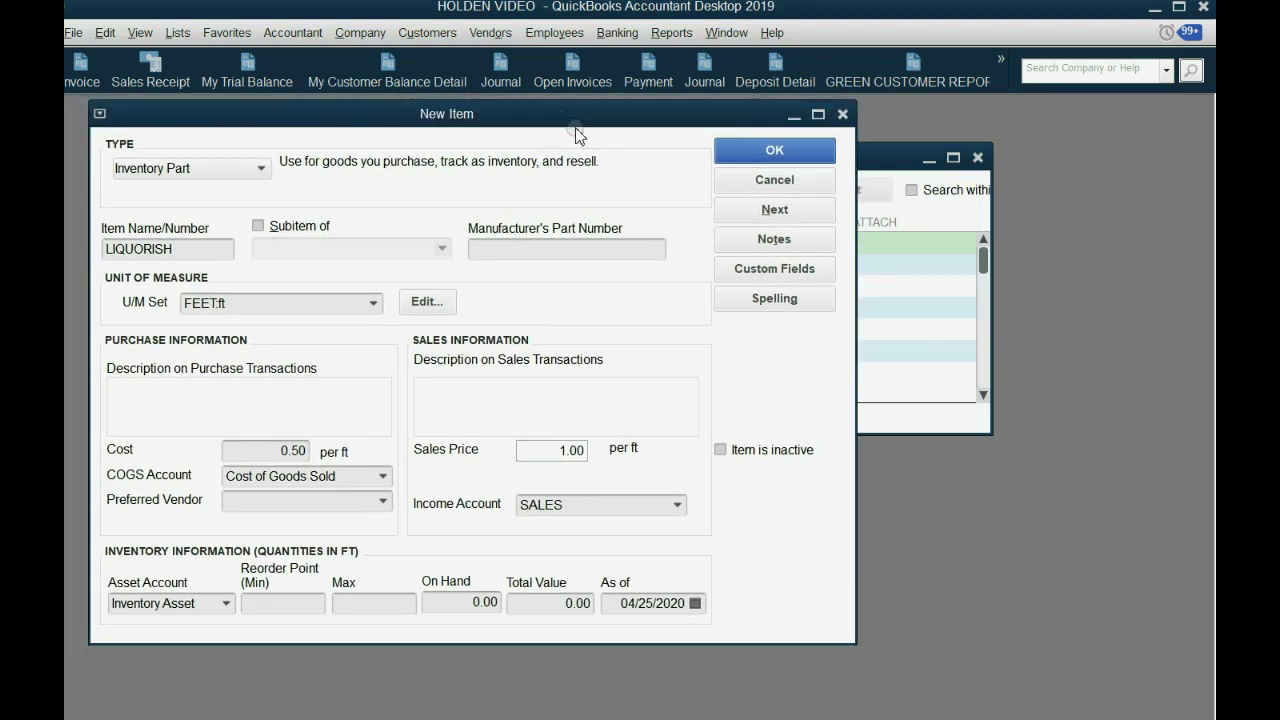
left_click(753, 152)
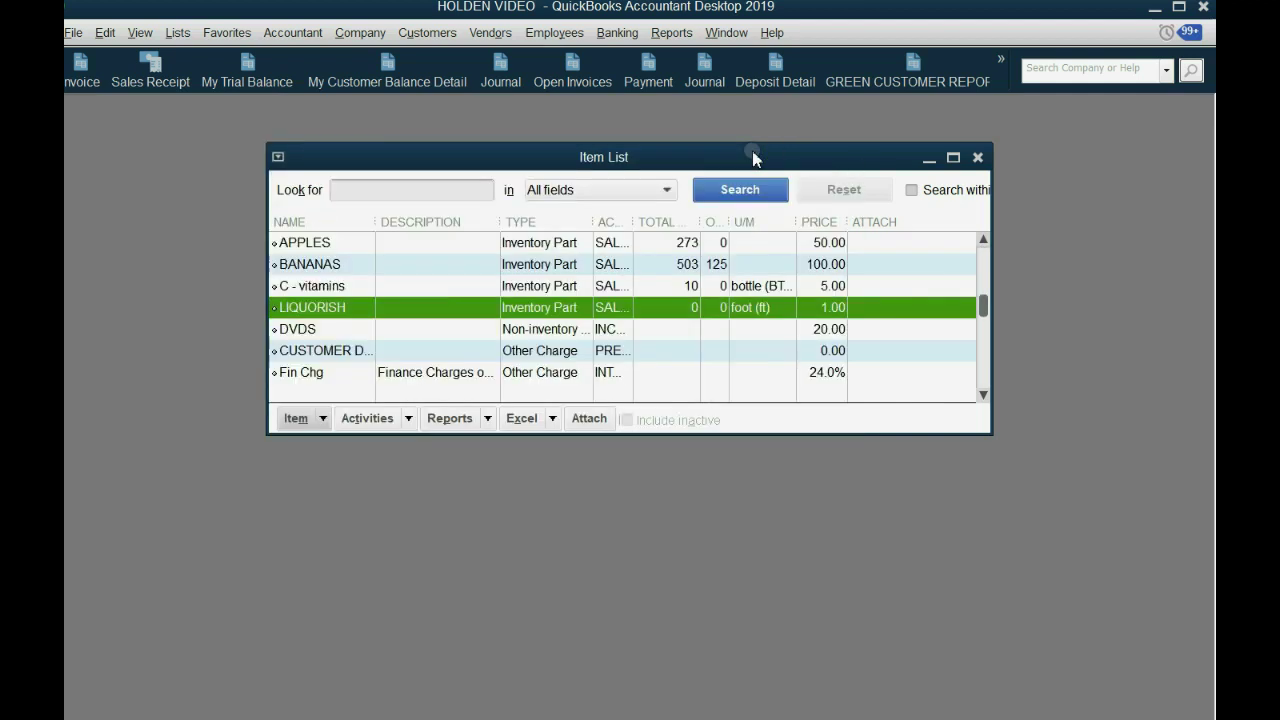
Step: Close the item window with LIQUORISH saved under the FEET unit set
left_click(720, 199)
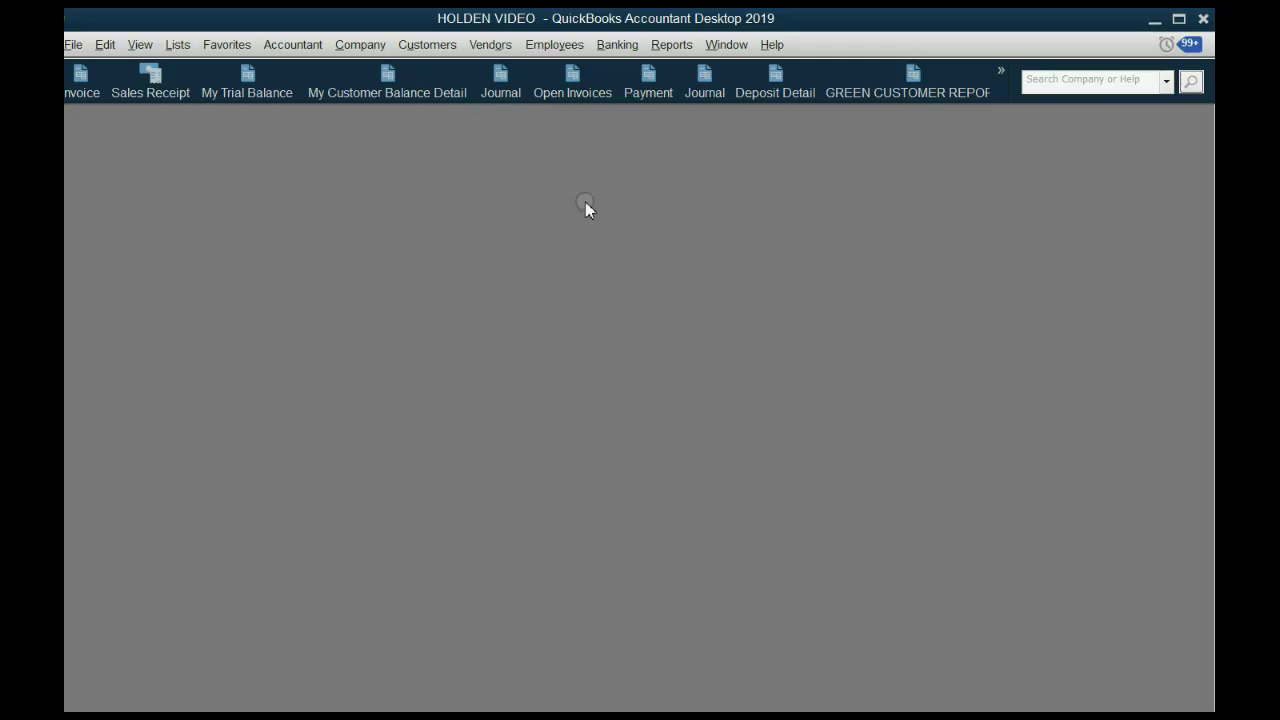
Step: Start a new check dated 02/01/2019
left_click(617, 44)
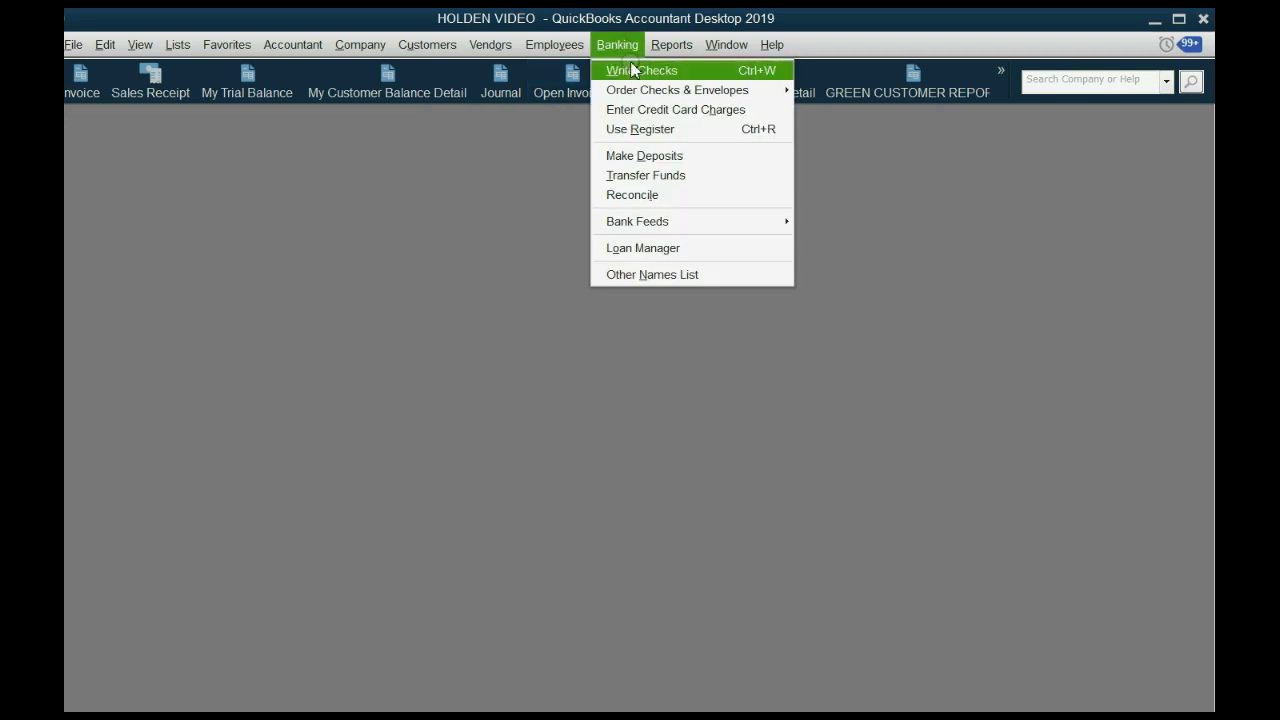
left_click(632, 70)
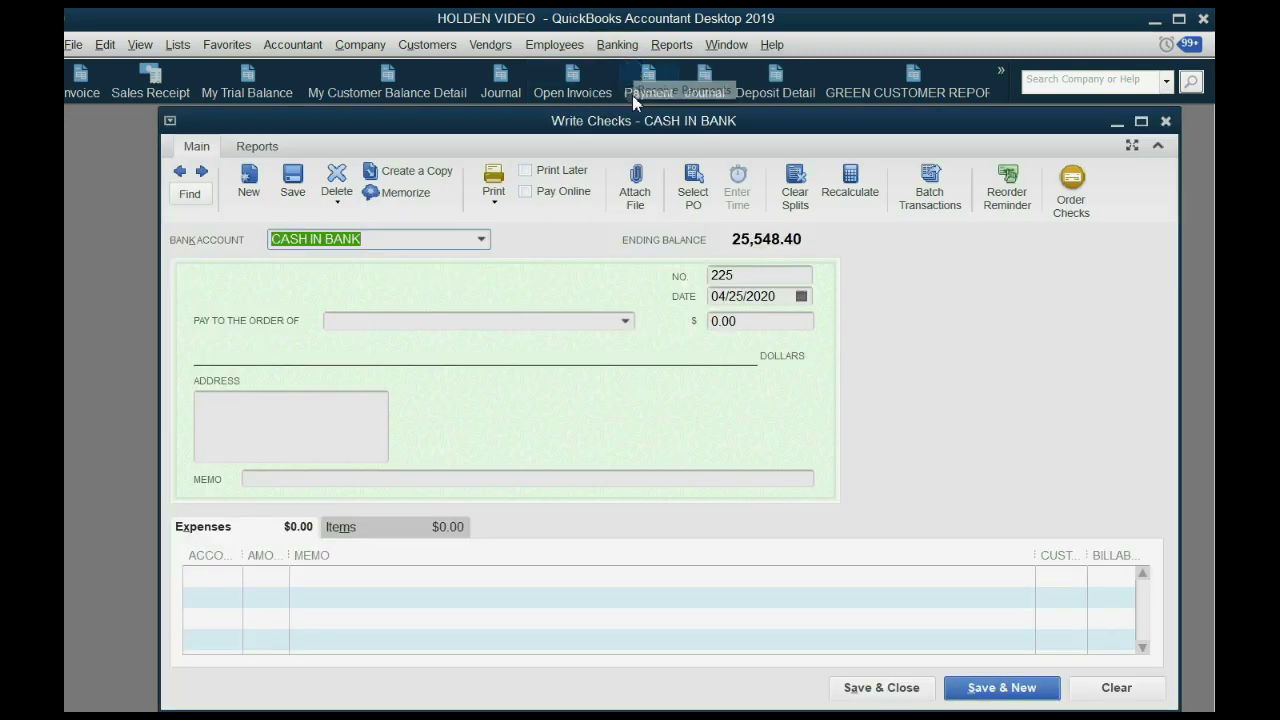
left_click(801, 296)
left_click(733, 326)
left_click(866, 384)
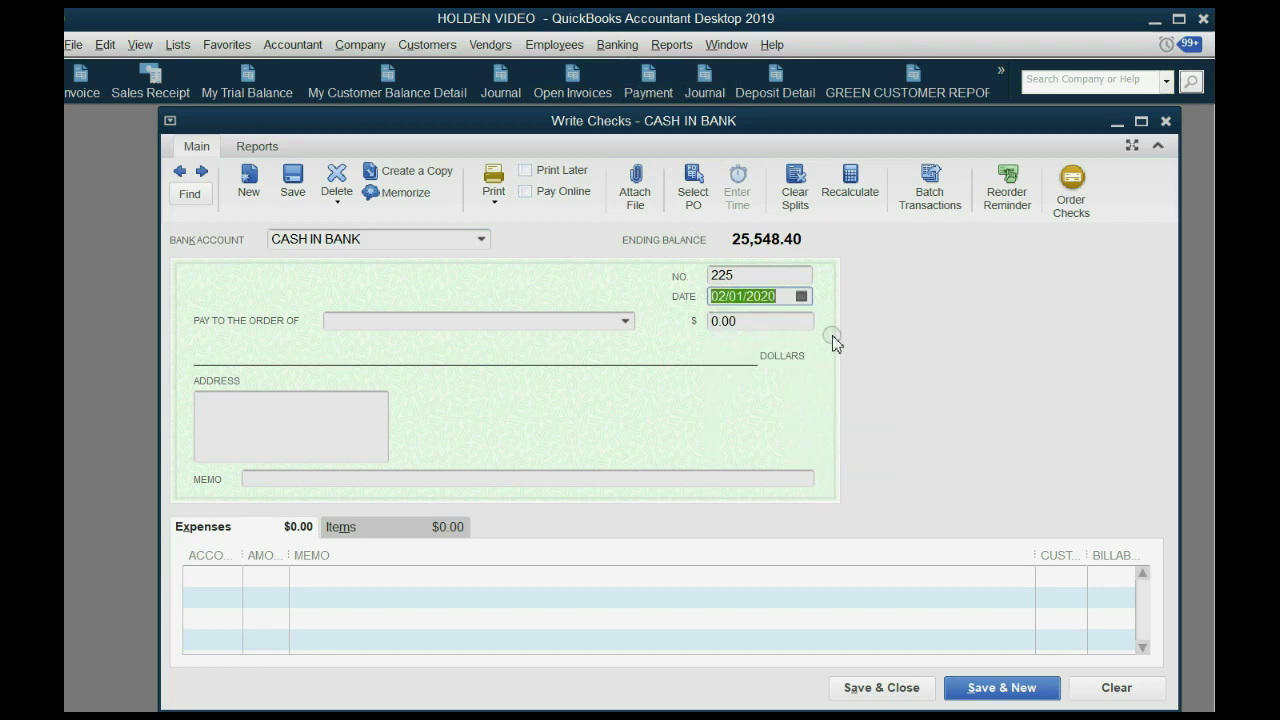
left_click(779, 295)
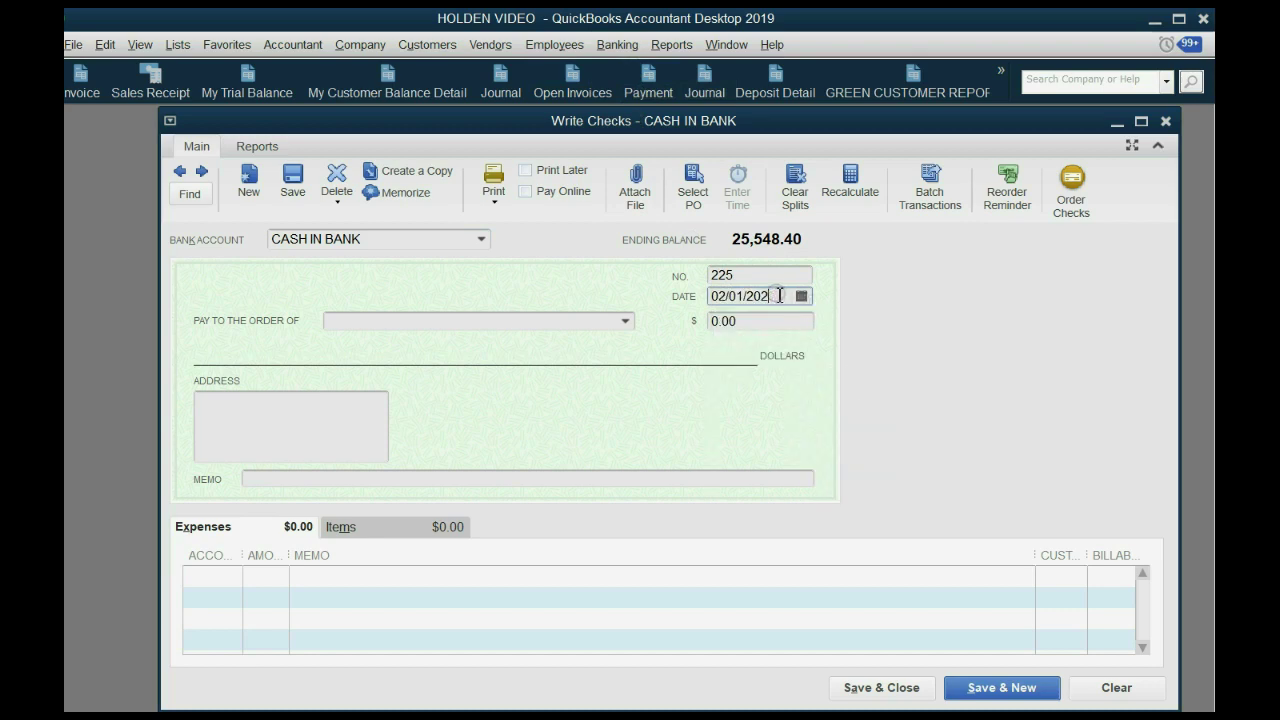
key("BackSpace")
type("9")
Step: Make the check payable to ADDY'S ORCHARD, declining its open purchase orders and bills
left_click(625, 321)
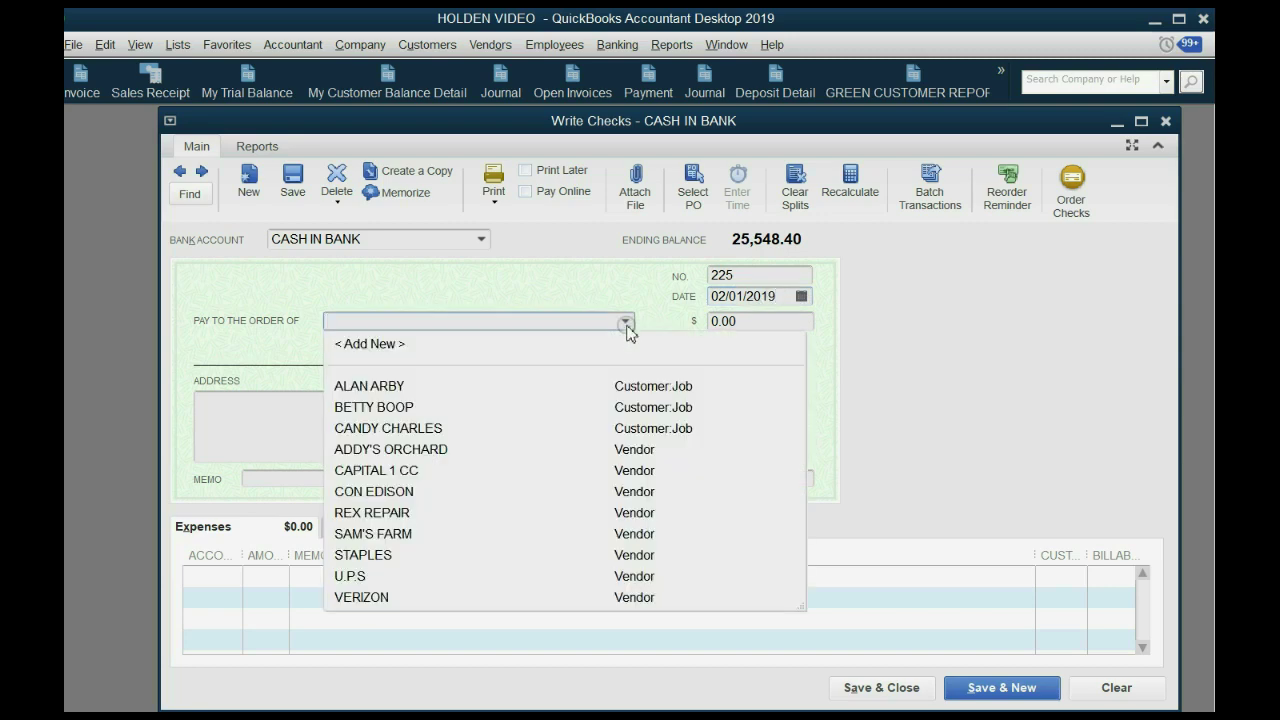
left_click(466, 449)
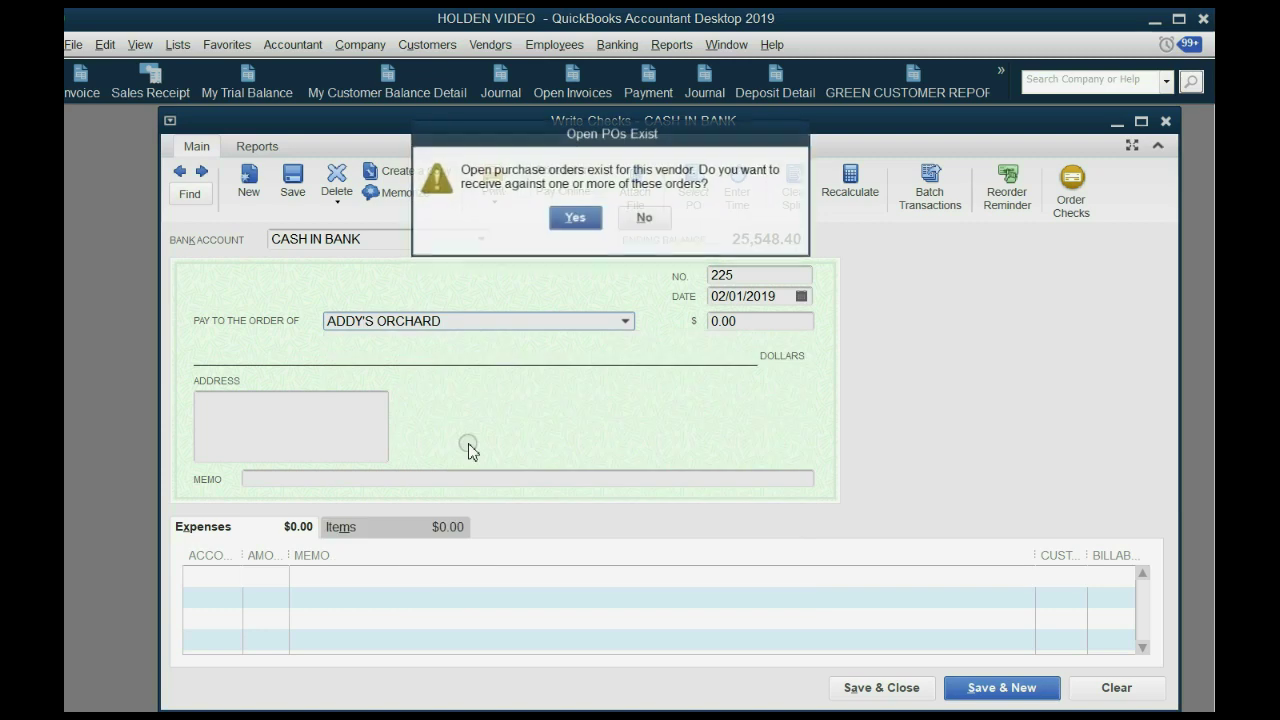
left_click(645, 220)
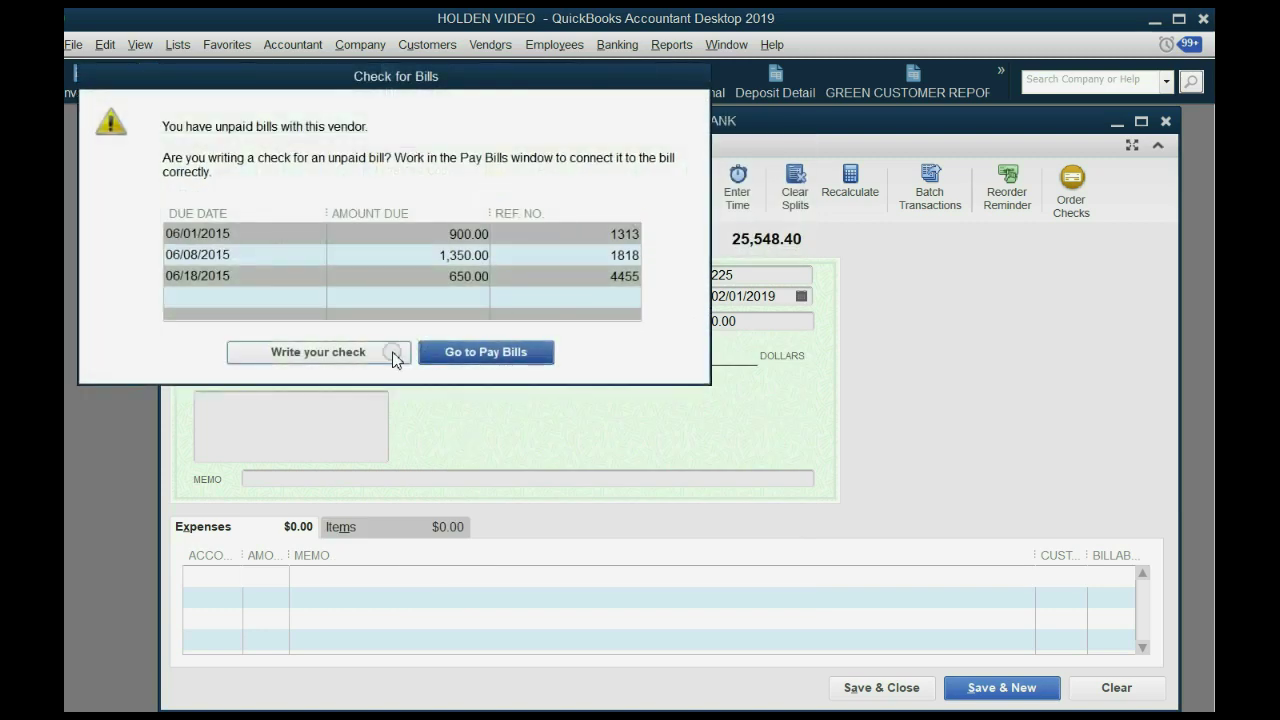
left_click(388, 355)
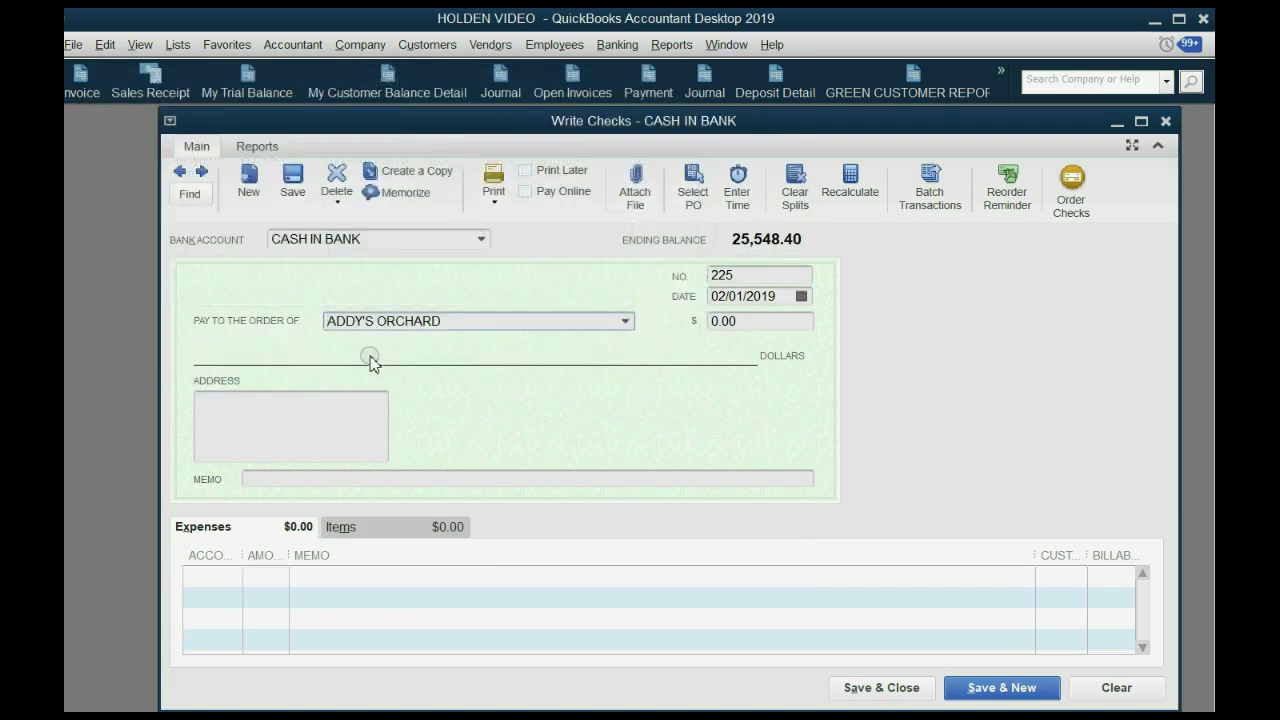
Step: Add 12 yd of LIQUORISH at 1.50 (18.00) on the check's Items tab and save
left_click(362, 537)
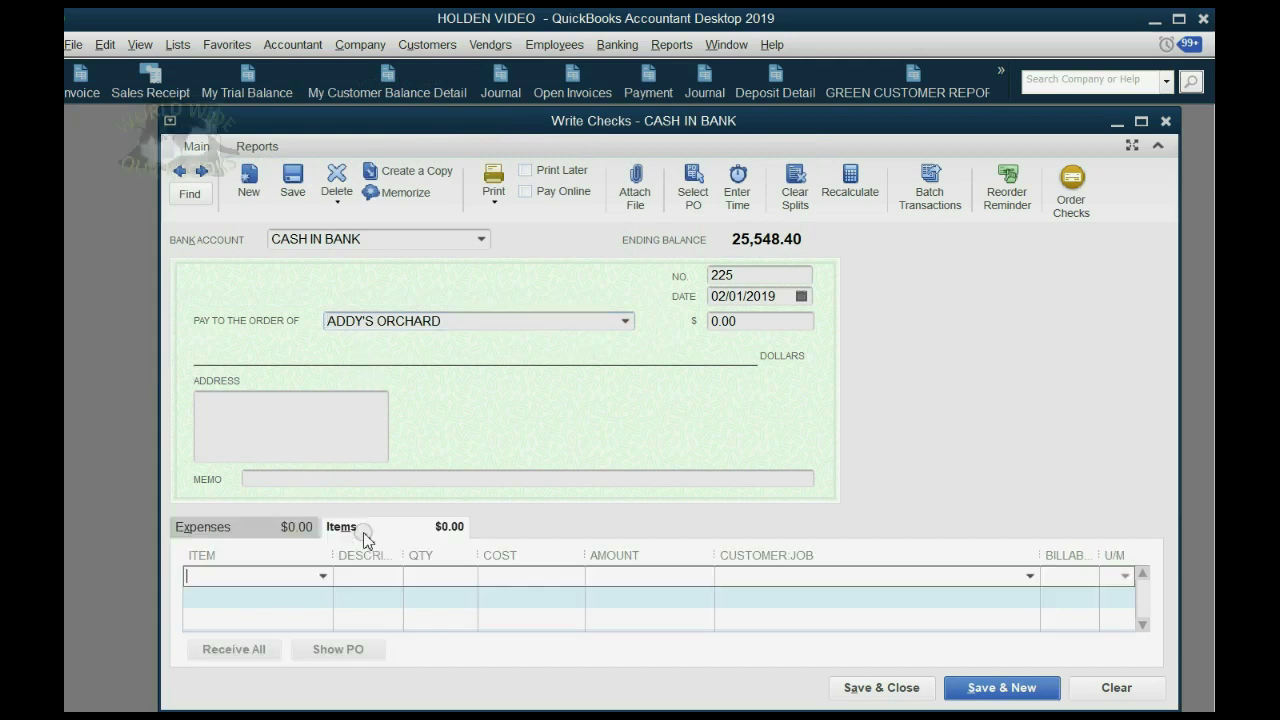
left_click(321, 578)
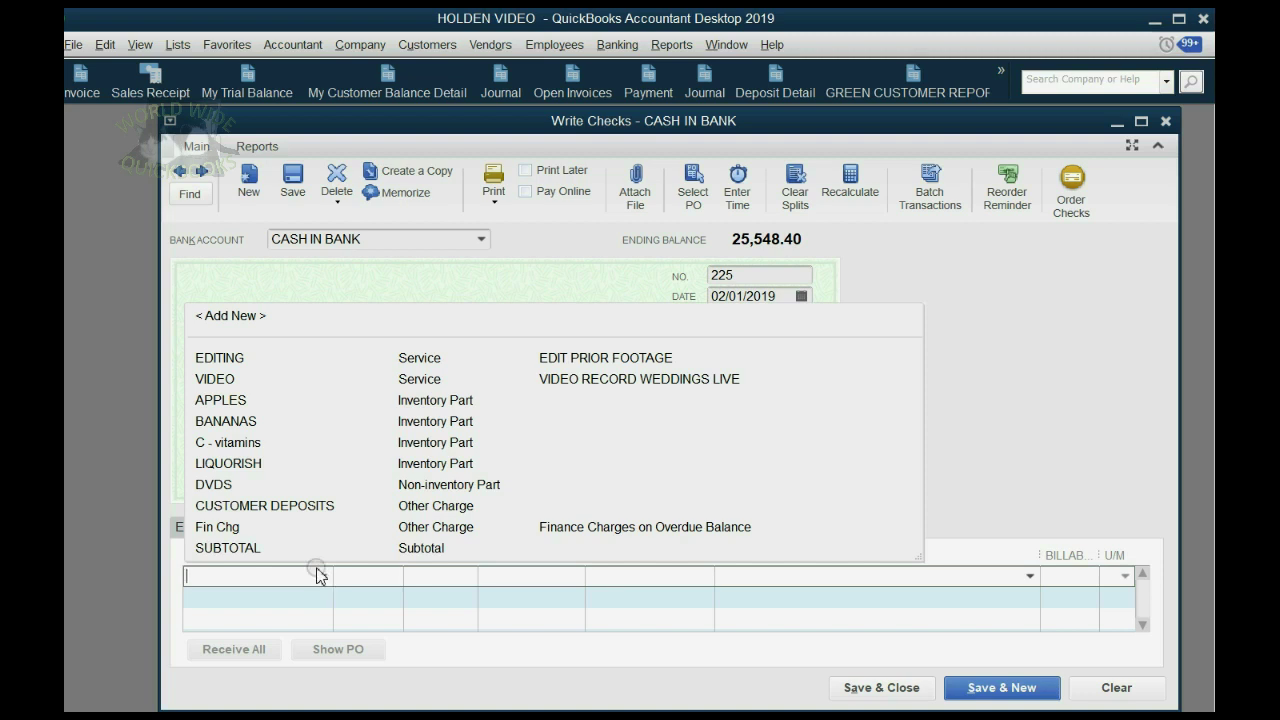
left_click(257, 471)
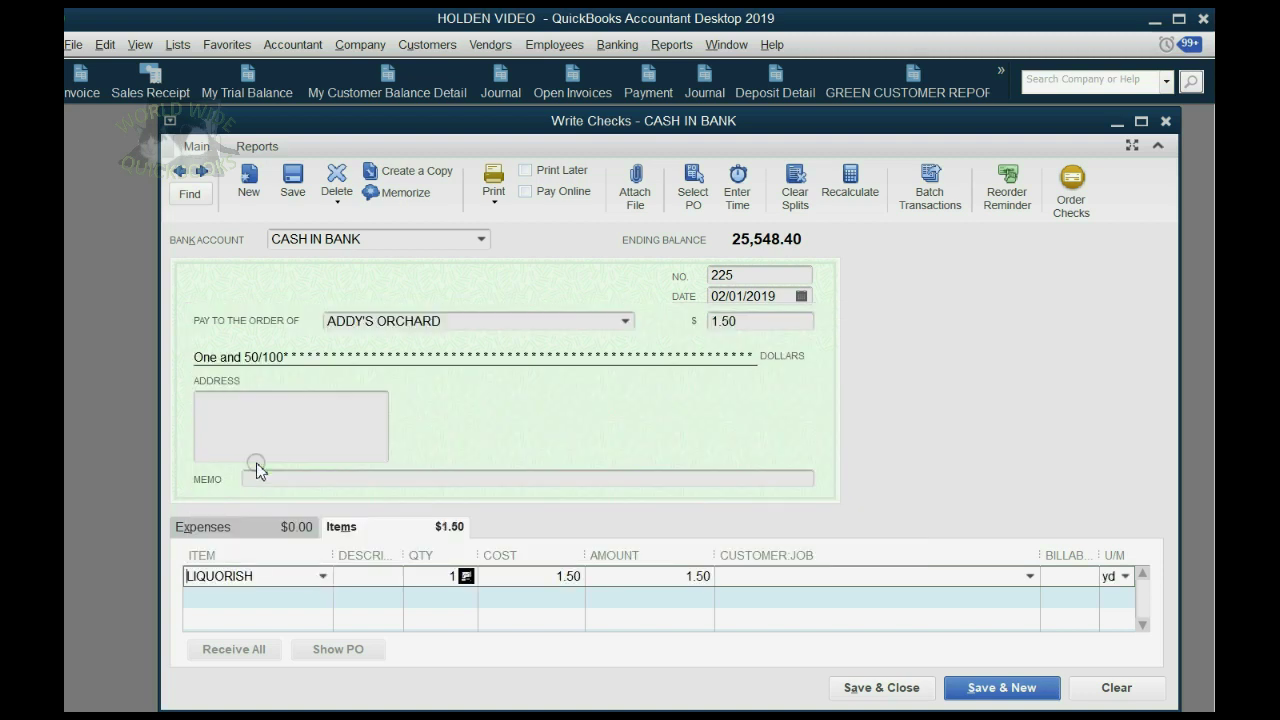
left_click(1126, 577)
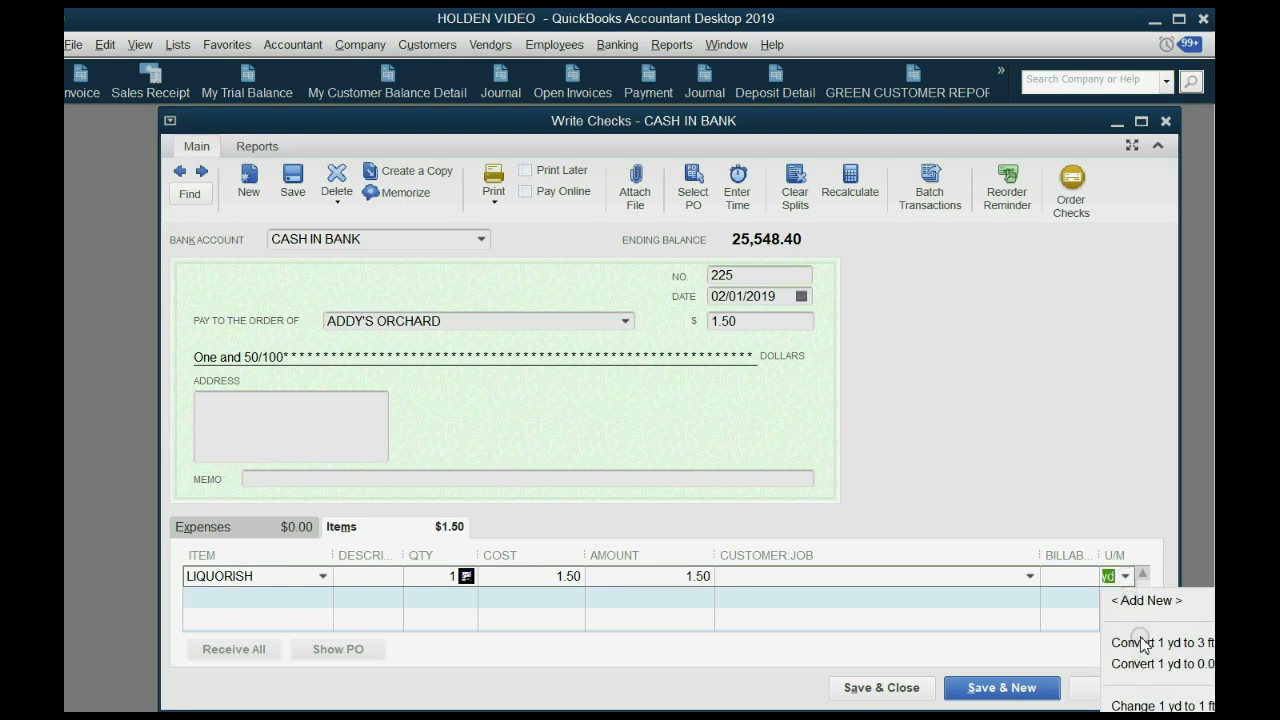
left_click(1138, 600)
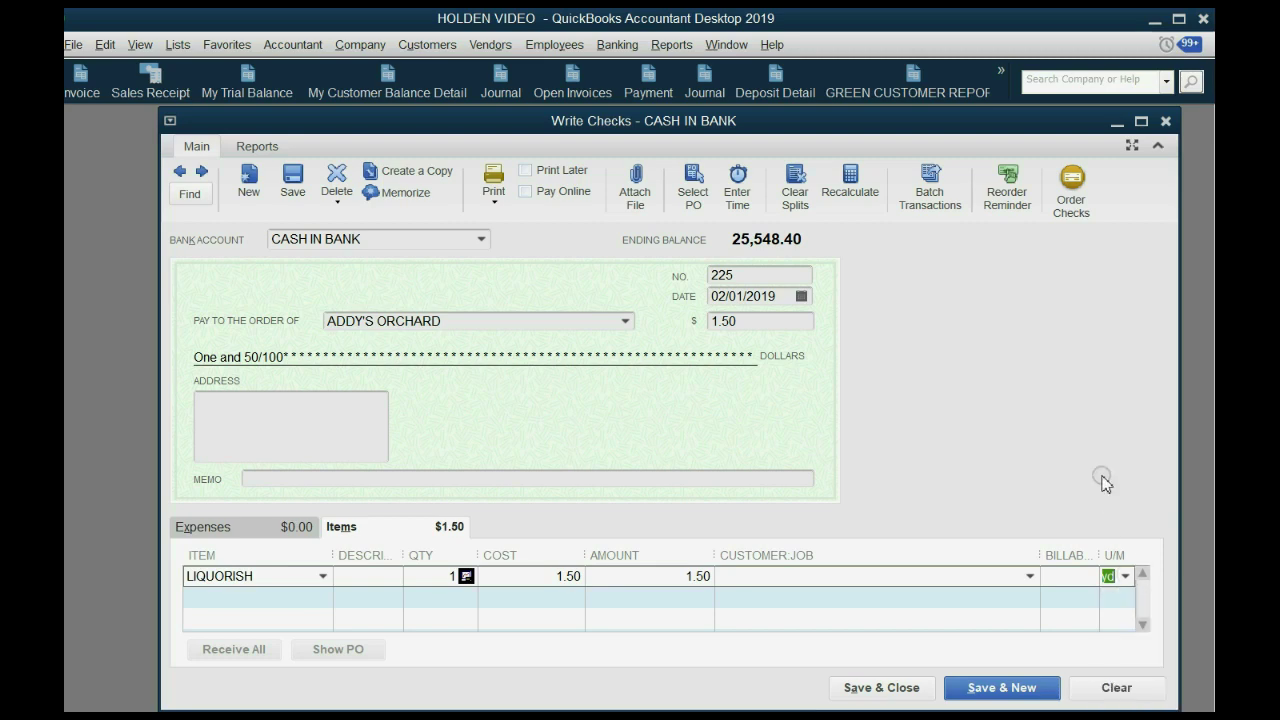
left_click(447, 576)
key("Tab")
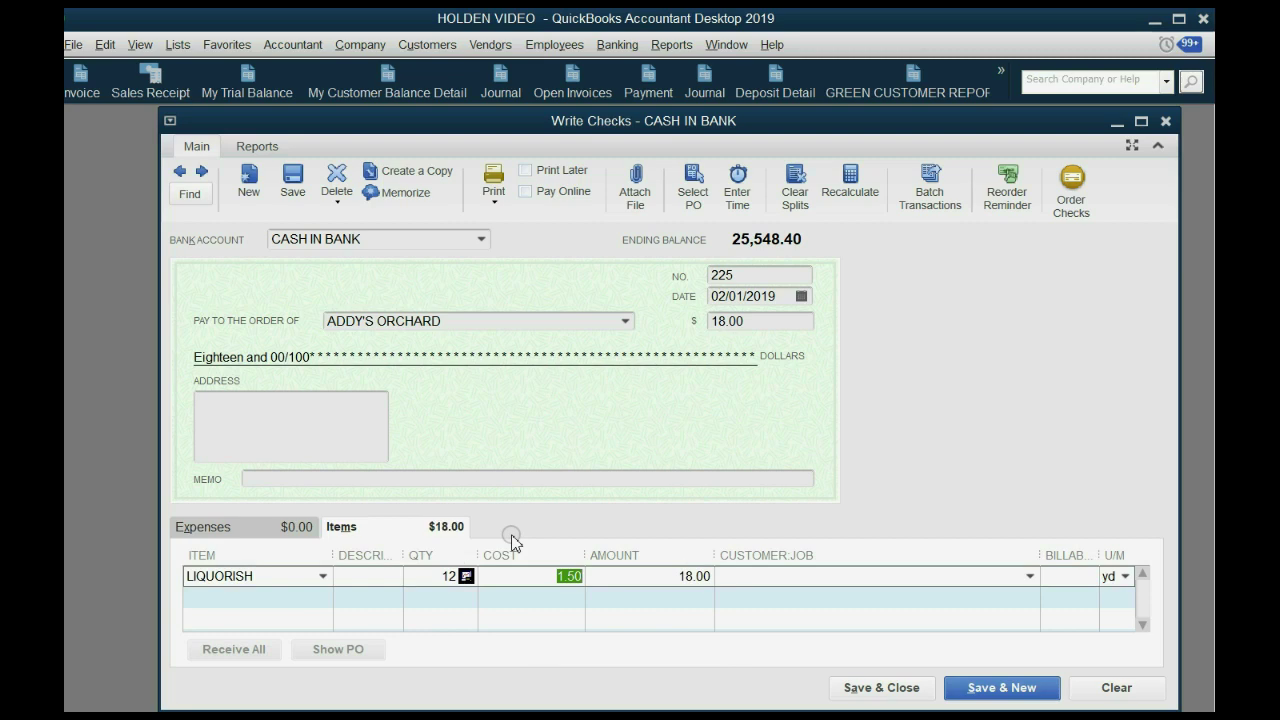
left_click(640, 577)
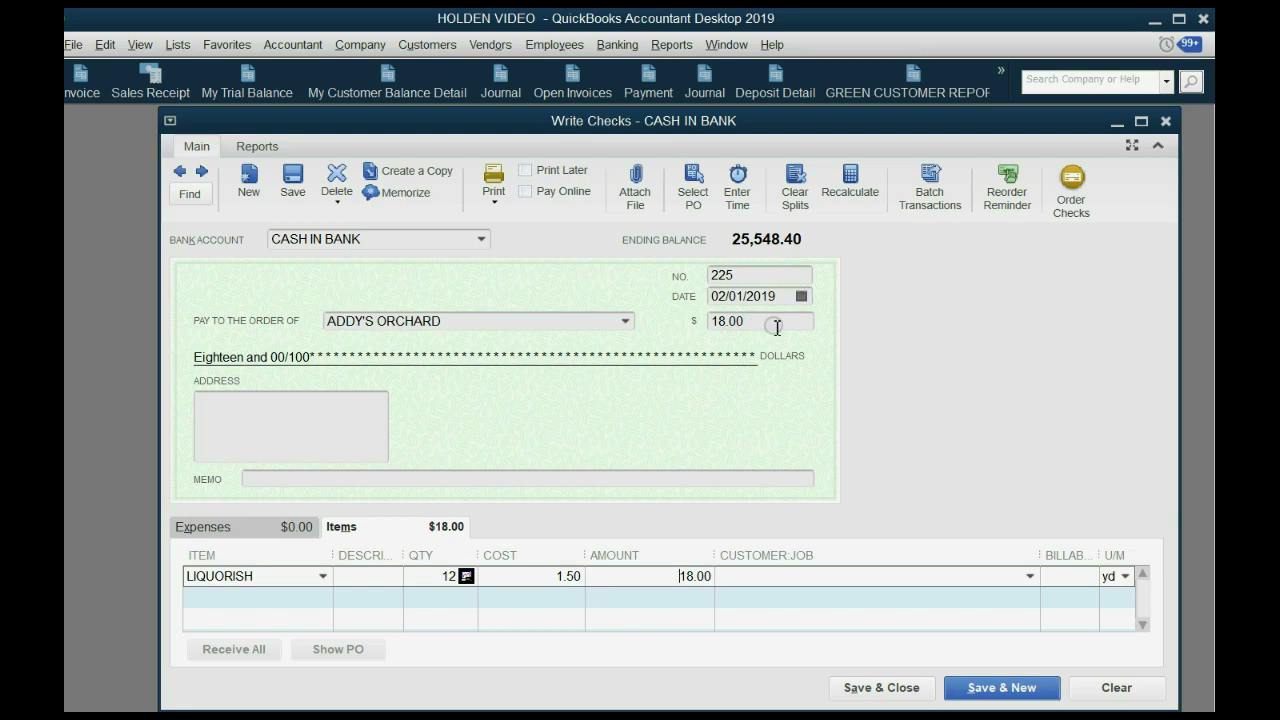
left_click(851, 688)
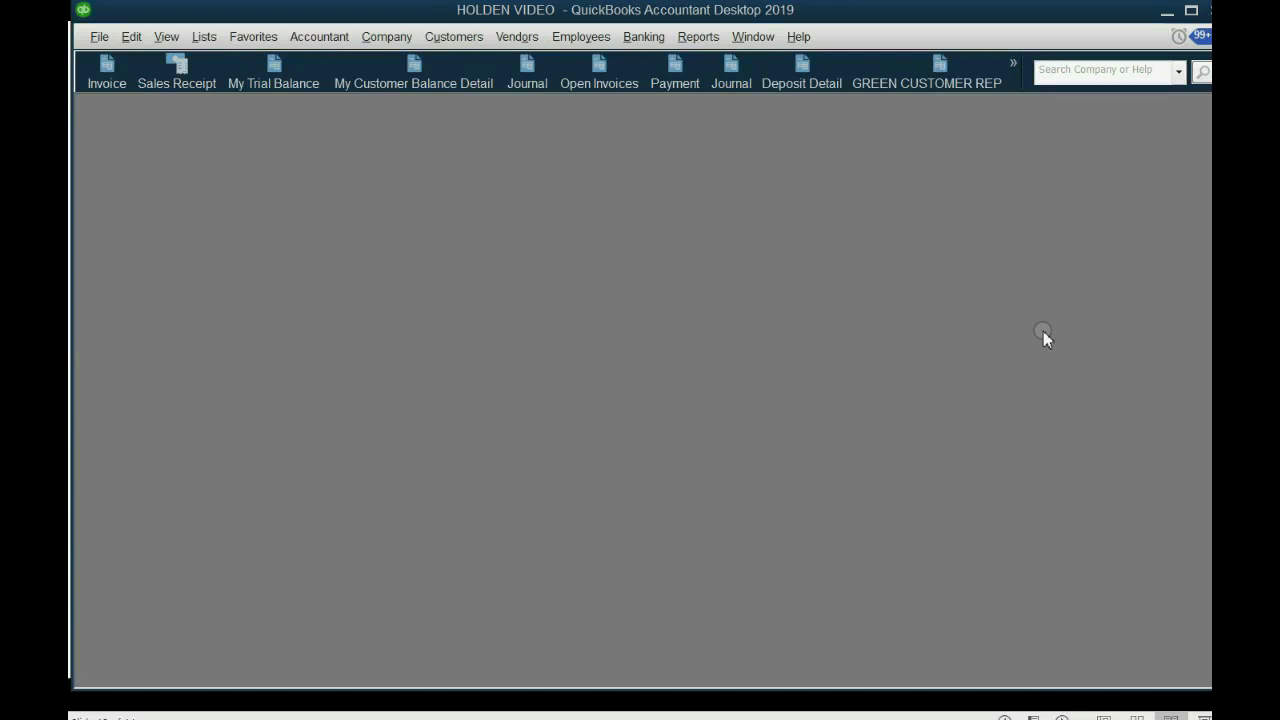
Step: Open Inventory Valuation Detail and find LIQUORISH's 36 ft purchase valued at 18.00
left_click(1014, 84)
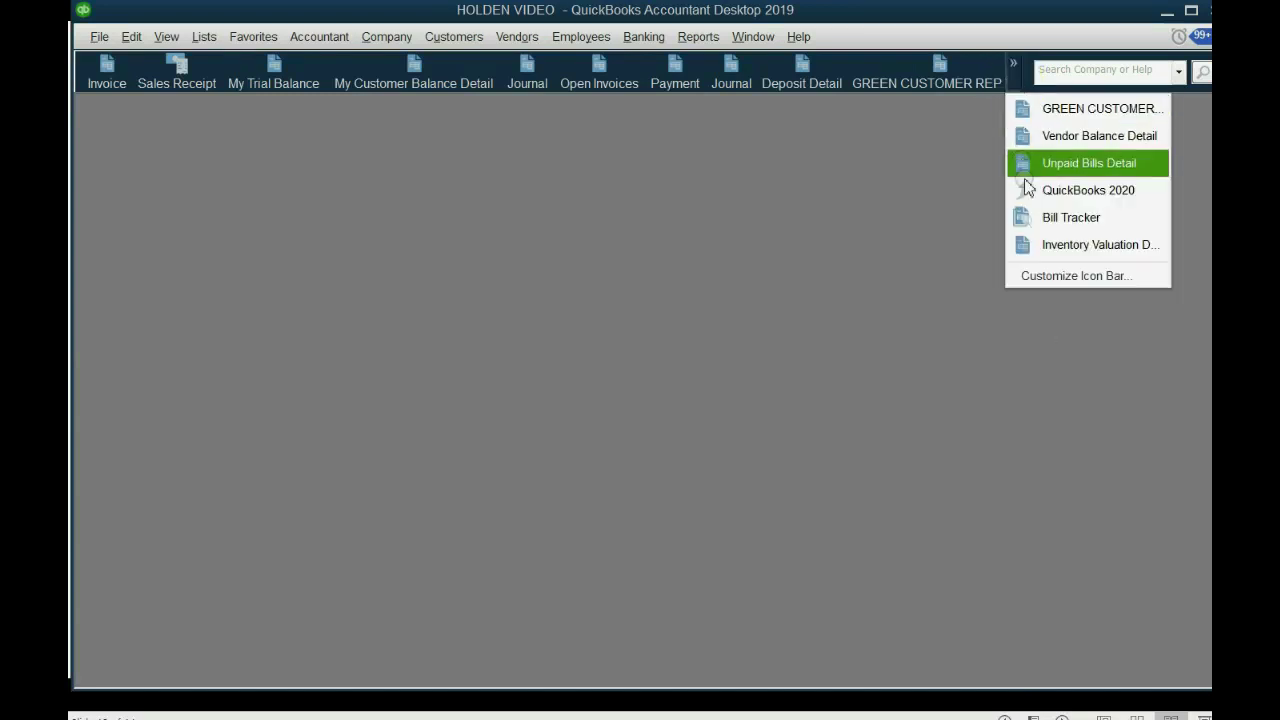
left_click(1031, 247)
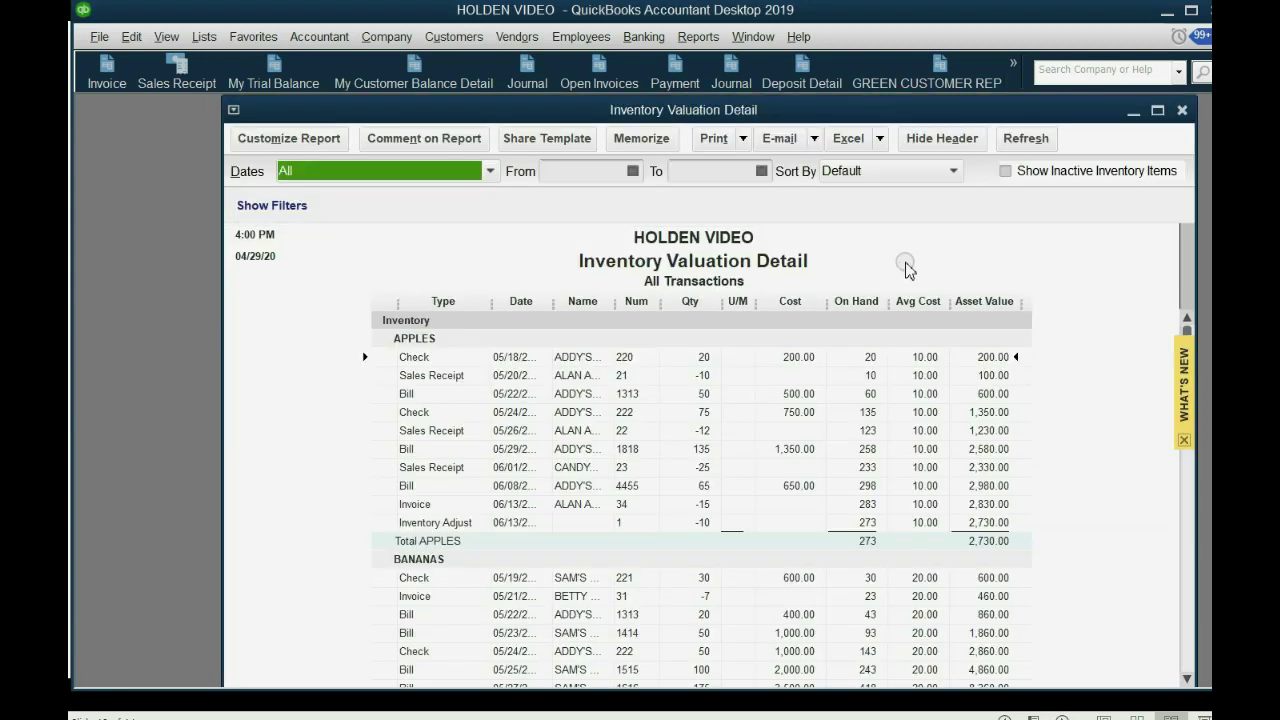
scroll(907, 270, "down", 2)
scroll(907, 270, "down", 1)
scroll(907, 270, "down", 1)
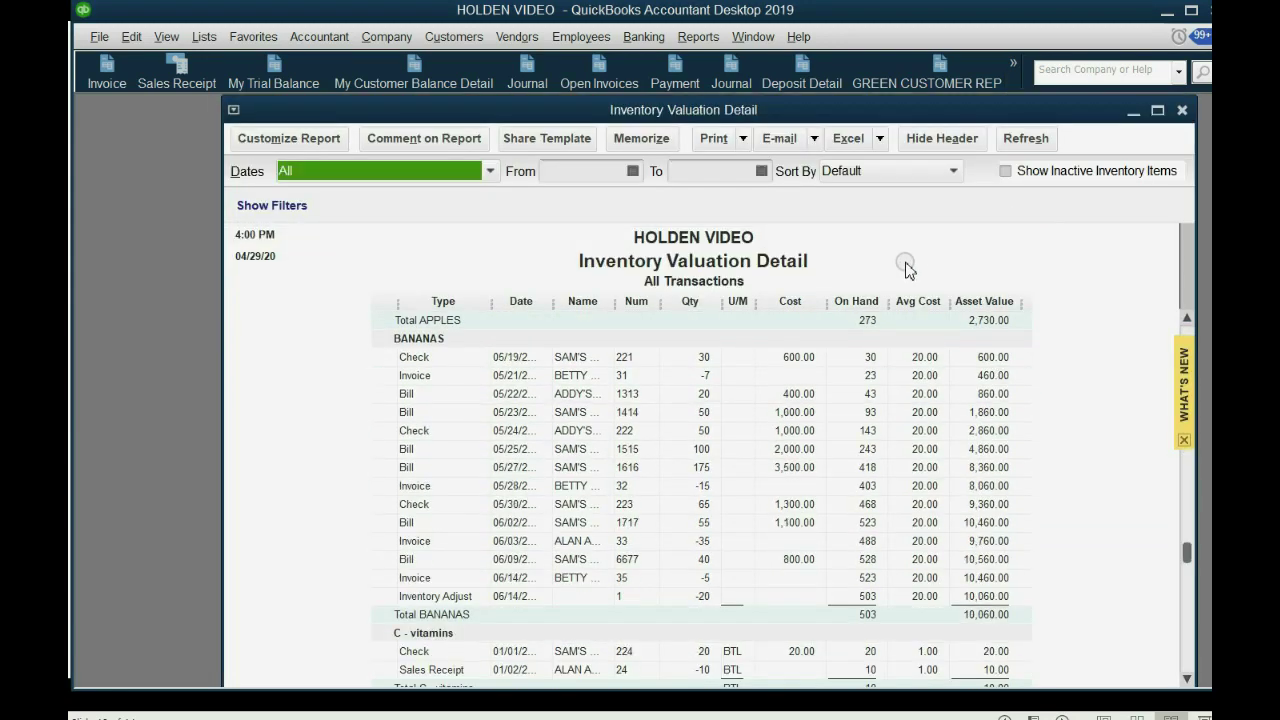
scroll(907, 270, "down", 2)
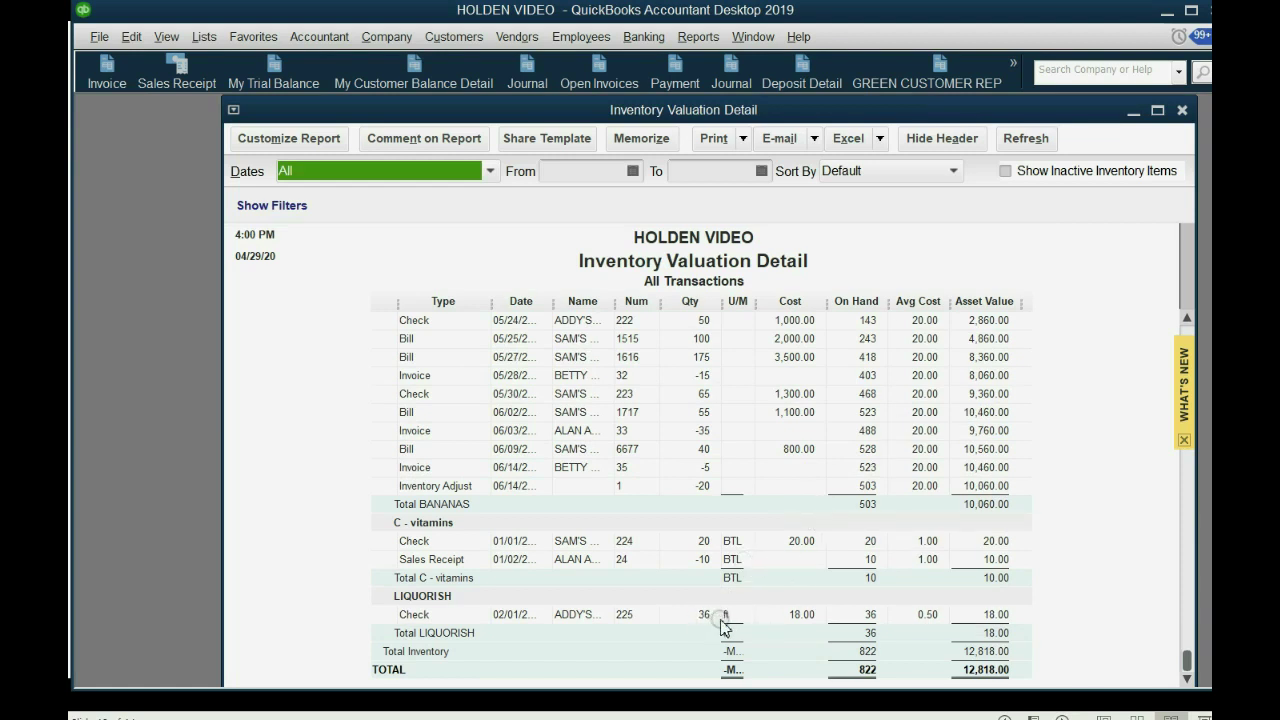
left_click(803, 621)
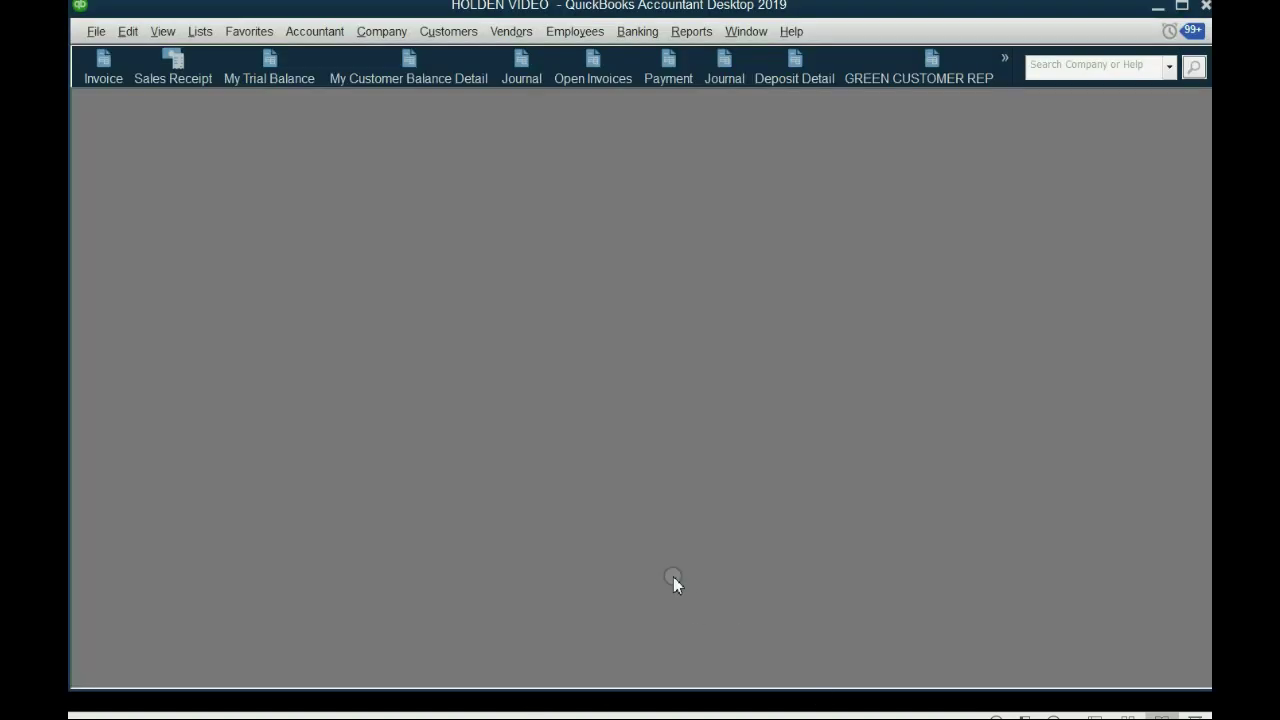
Step: Start a new sales receipt dated February 2, with the year corrected to 2019
left_click(172, 70)
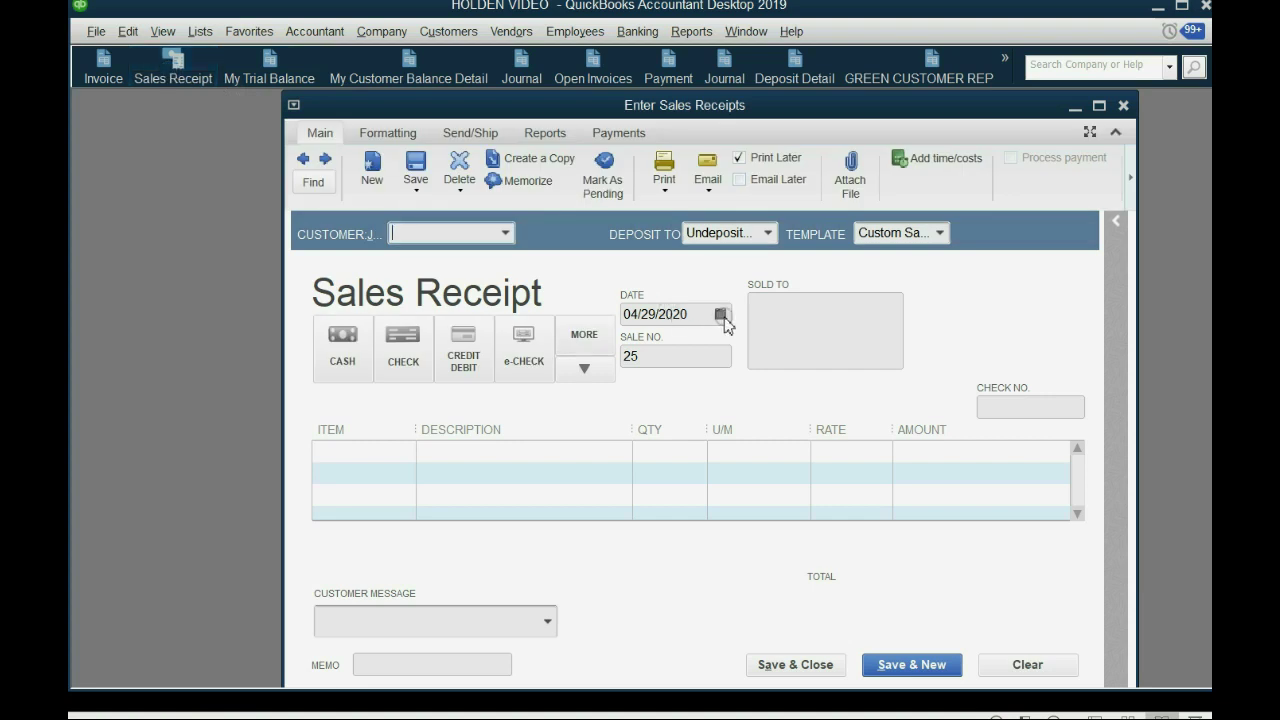
left_click(722, 314)
left_click(642, 346)
left_click(642, 346)
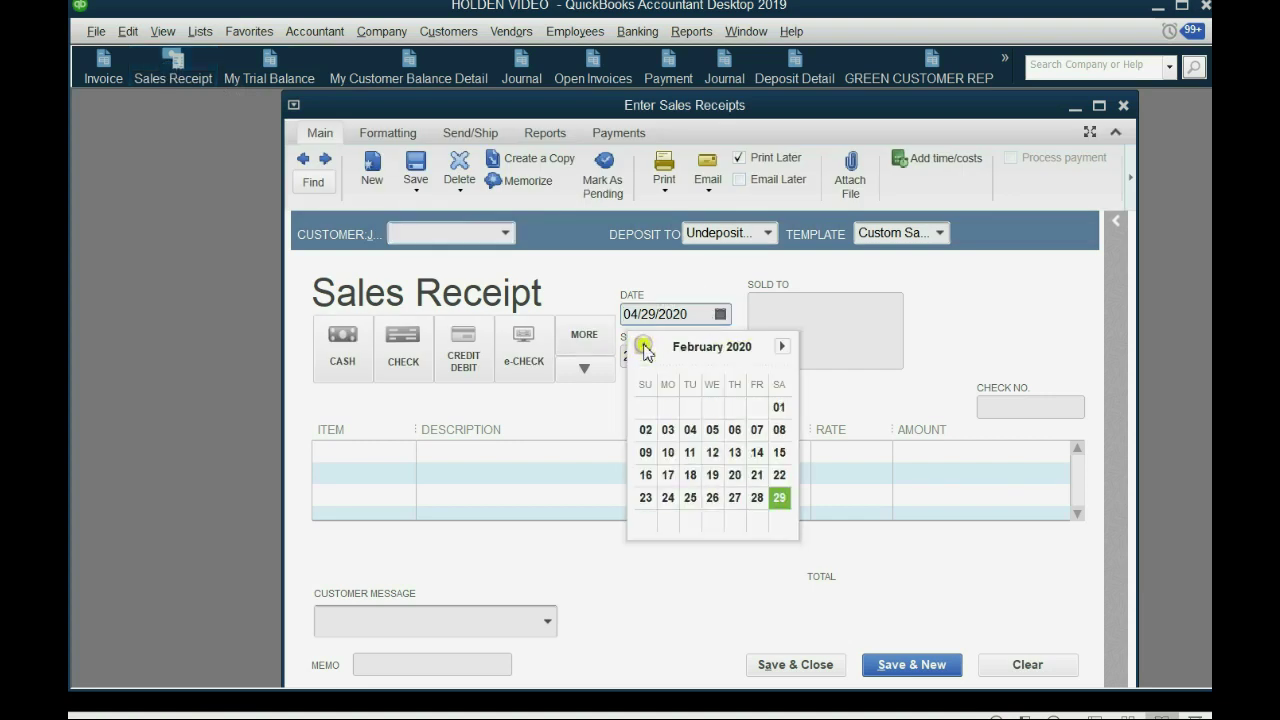
left_click(645, 430)
left_click(698, 318)
key("BackSpace")
key("BackSpace")
type("19")
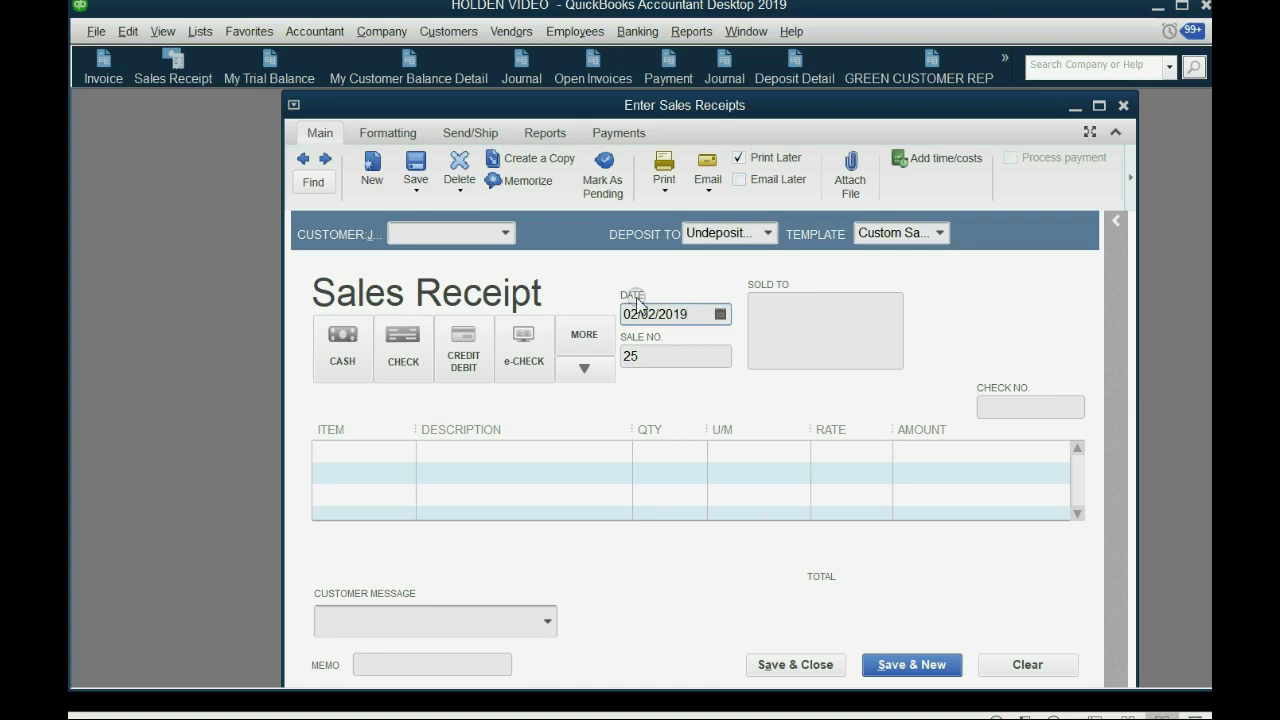
Step: Sell 5 ft of LIQUORISH to CANDY CHARLES for 5.00 and save the receipt
left_click(507, 238)
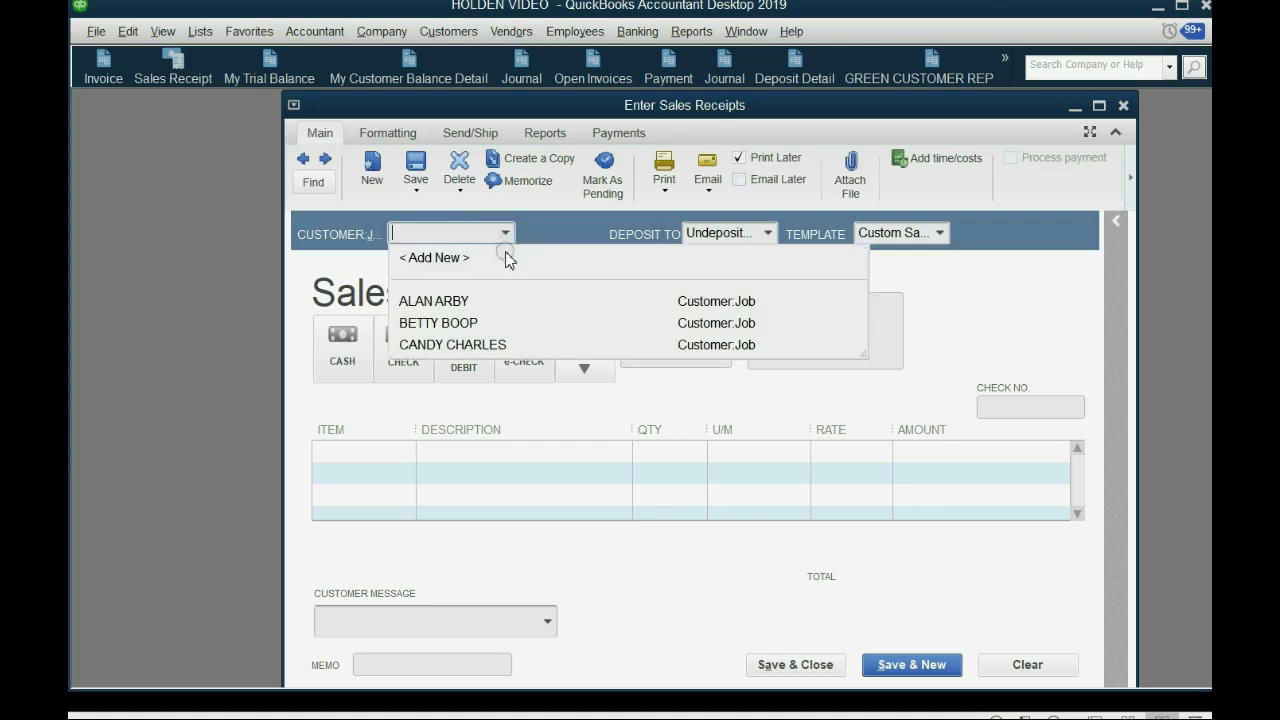
left_click(494, 342)
left_click(408, 450)
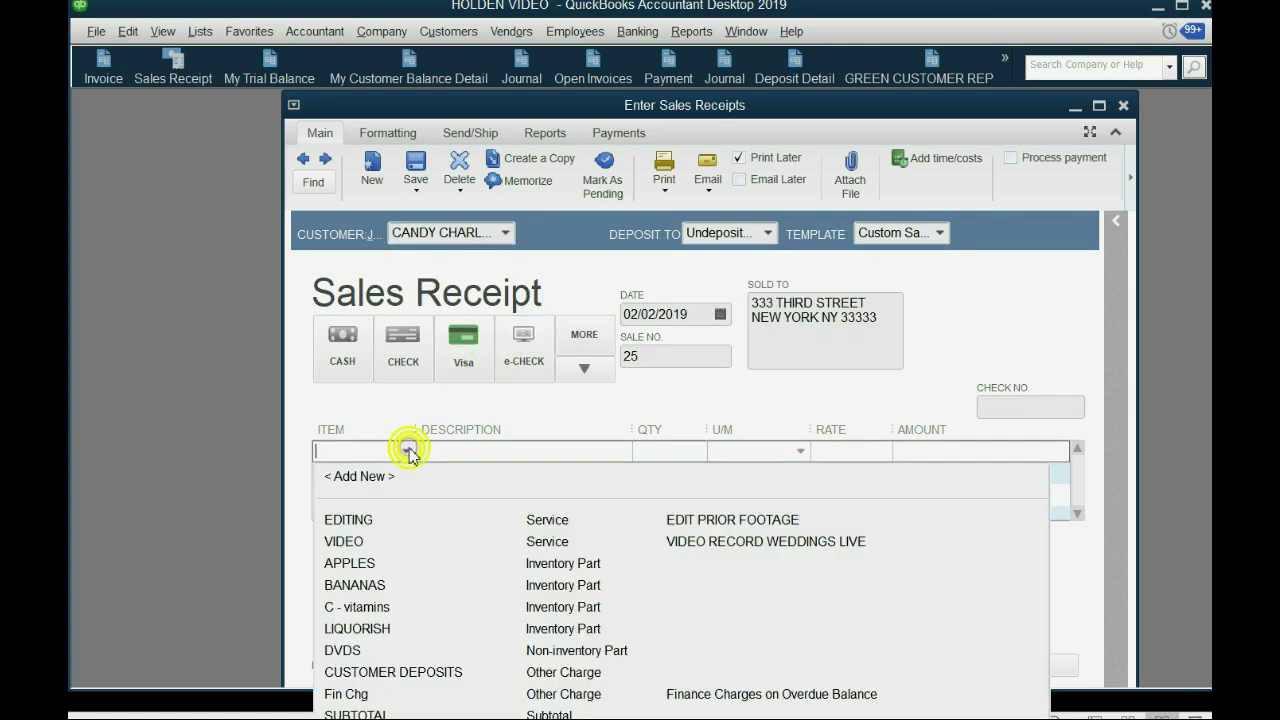
left_click(357, 628)
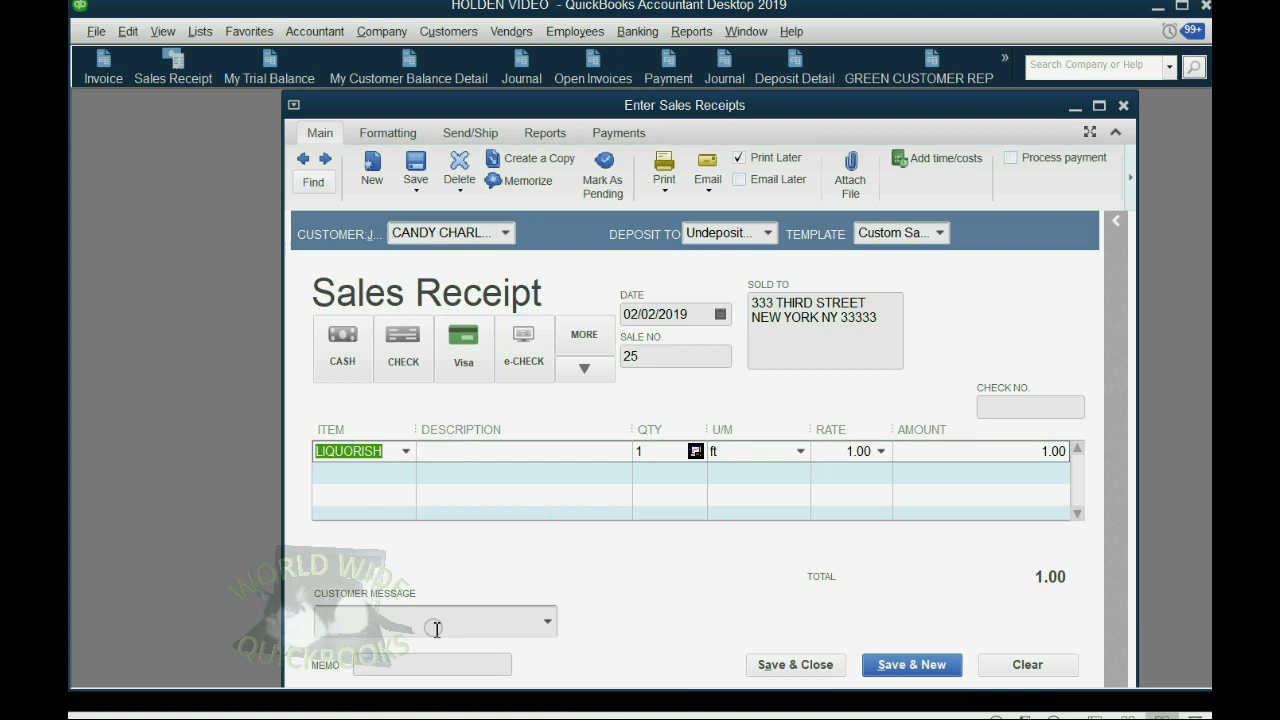
left_click(650, 451)
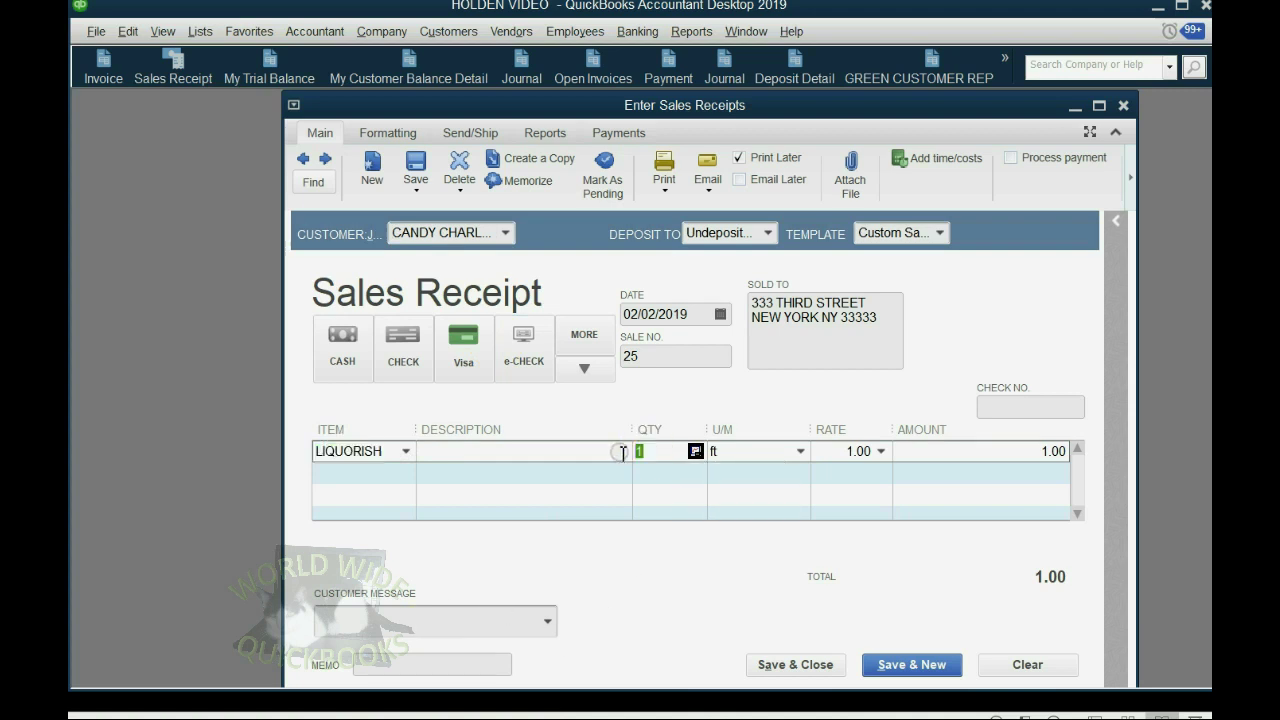
type("5")
key("Tab")
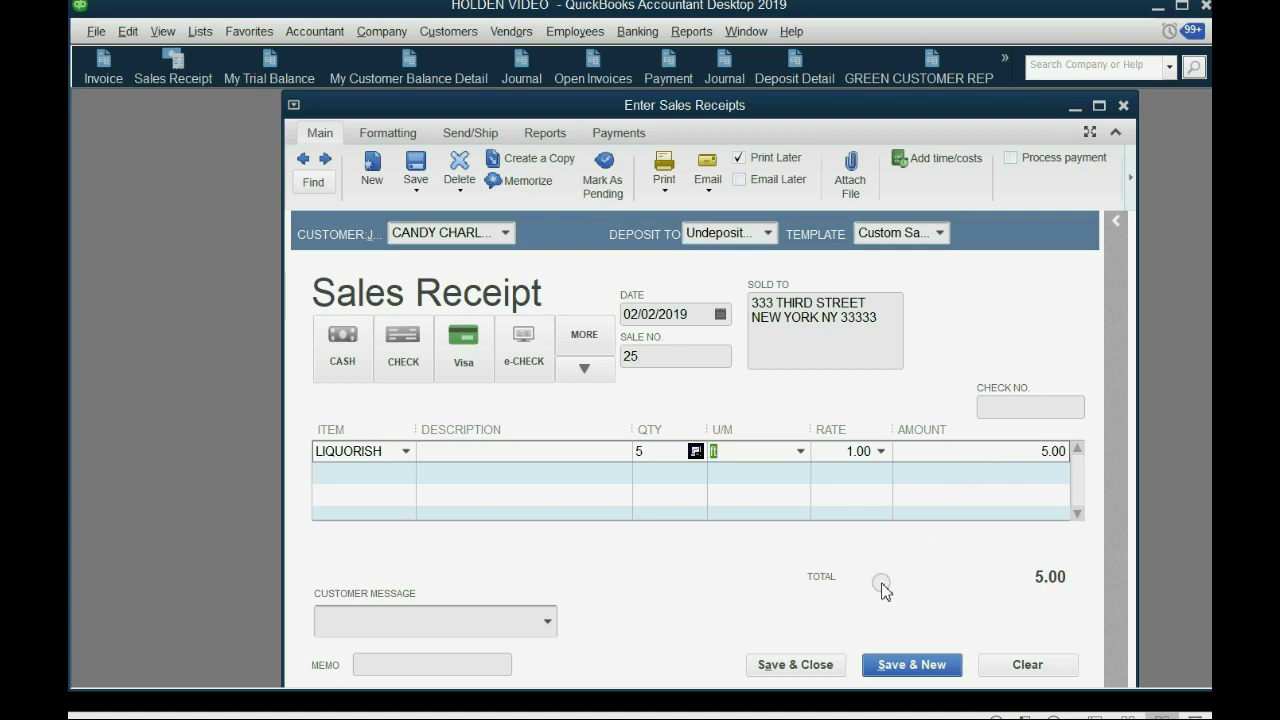
left_click(800, 665)
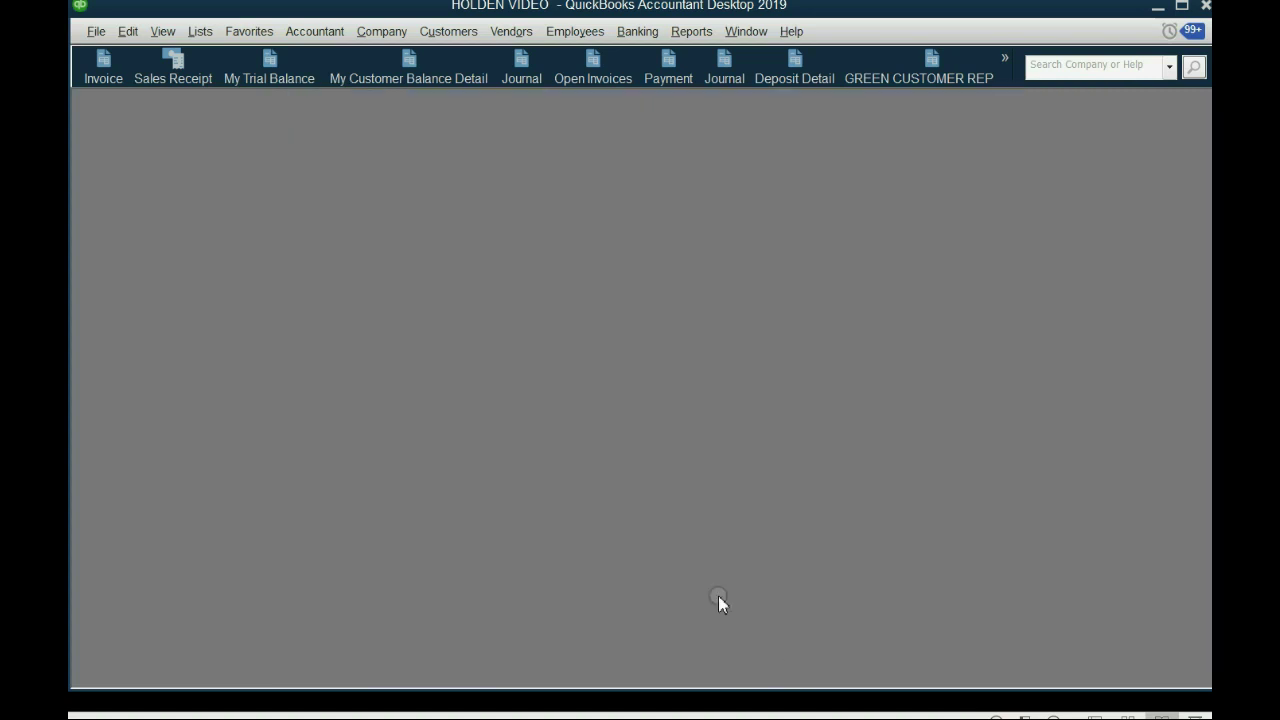
left_click(263, 66)
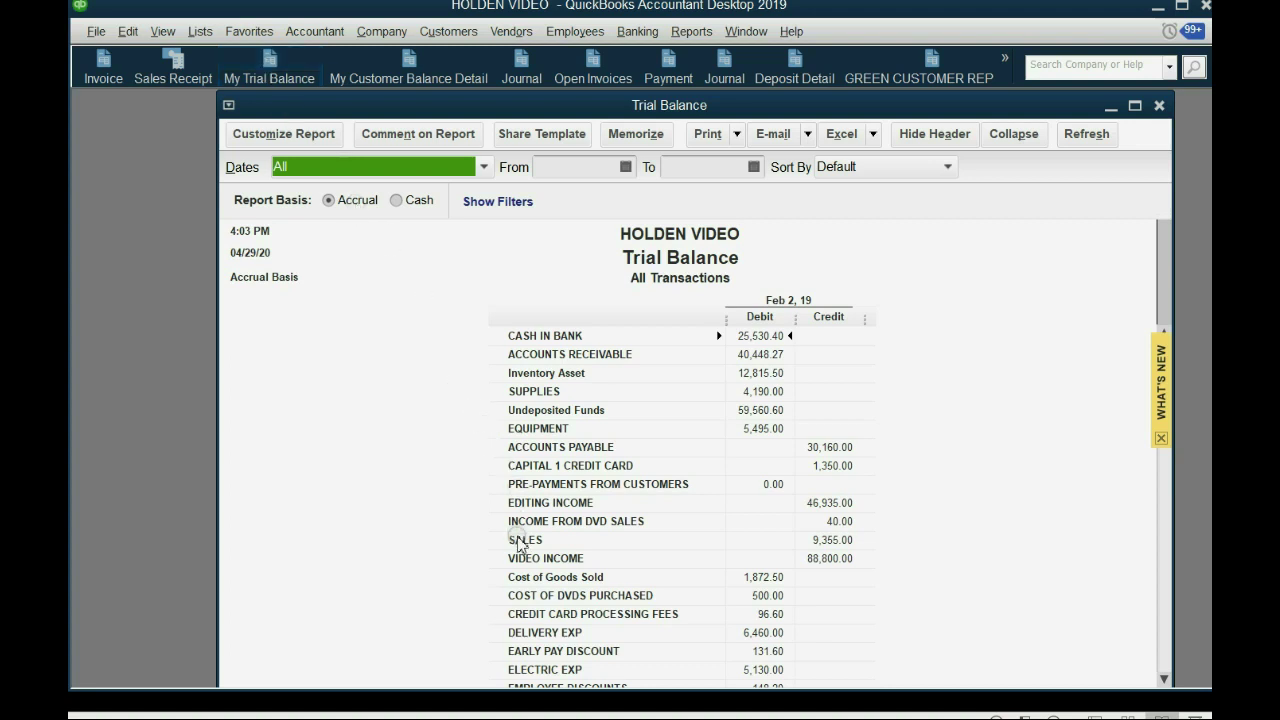
double_click(827, 545)
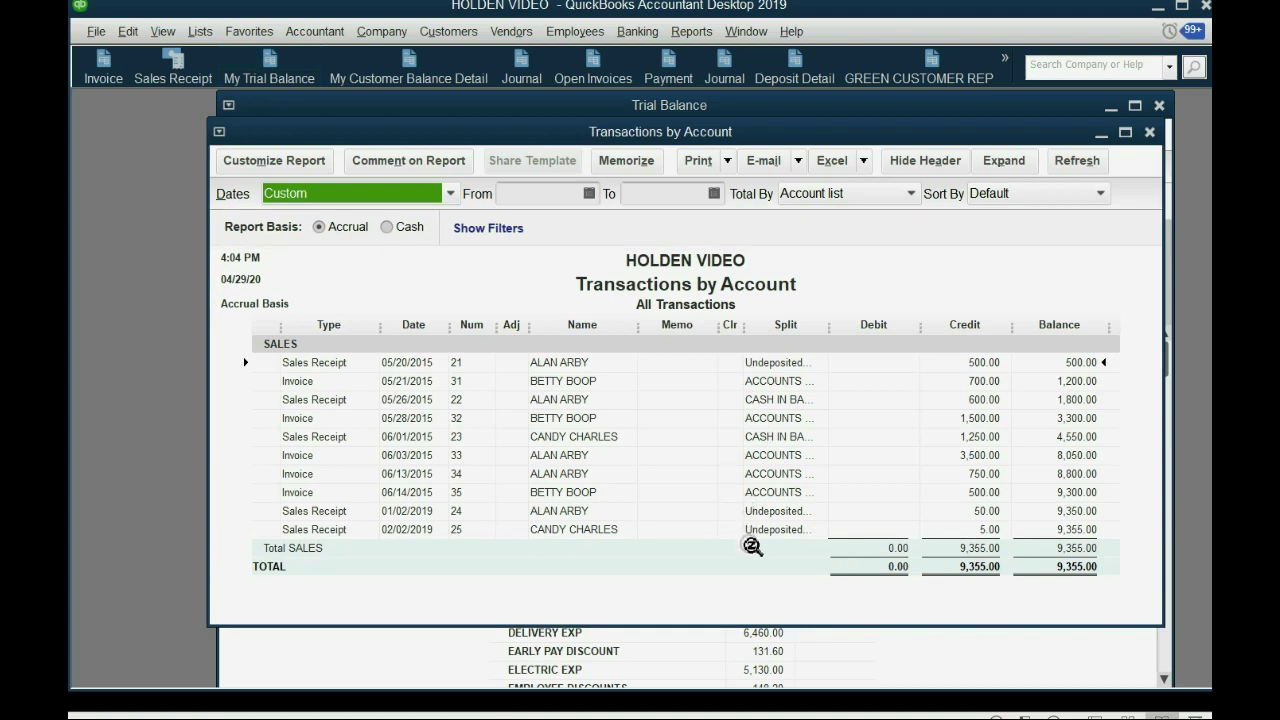
left_click(424, 532)
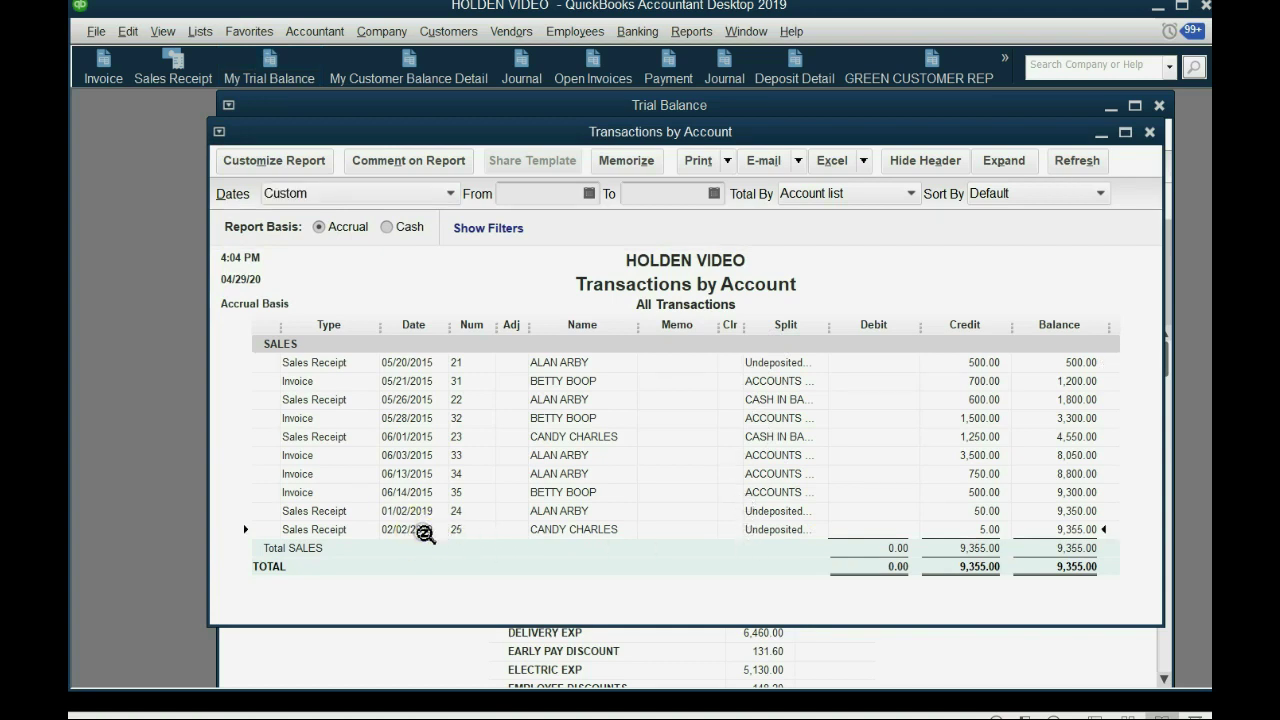
left_click(980, 533)
left_click(1149, 132)
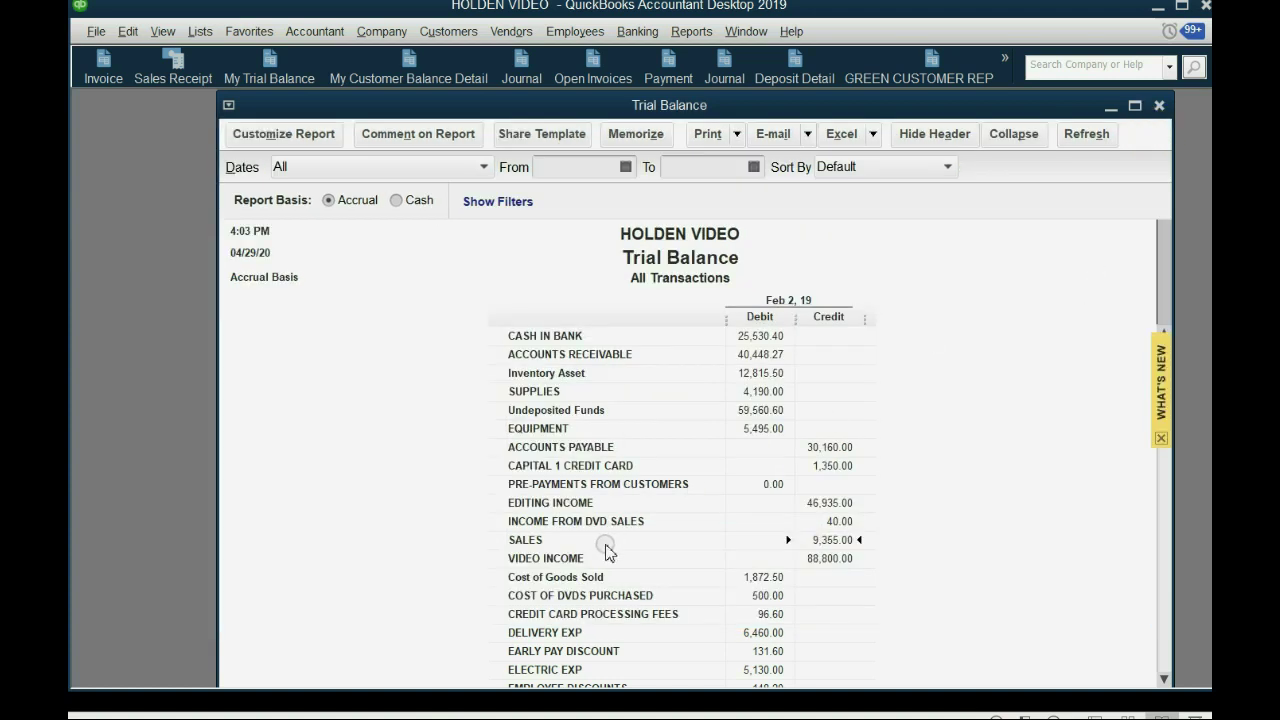
double_click(764, 581)
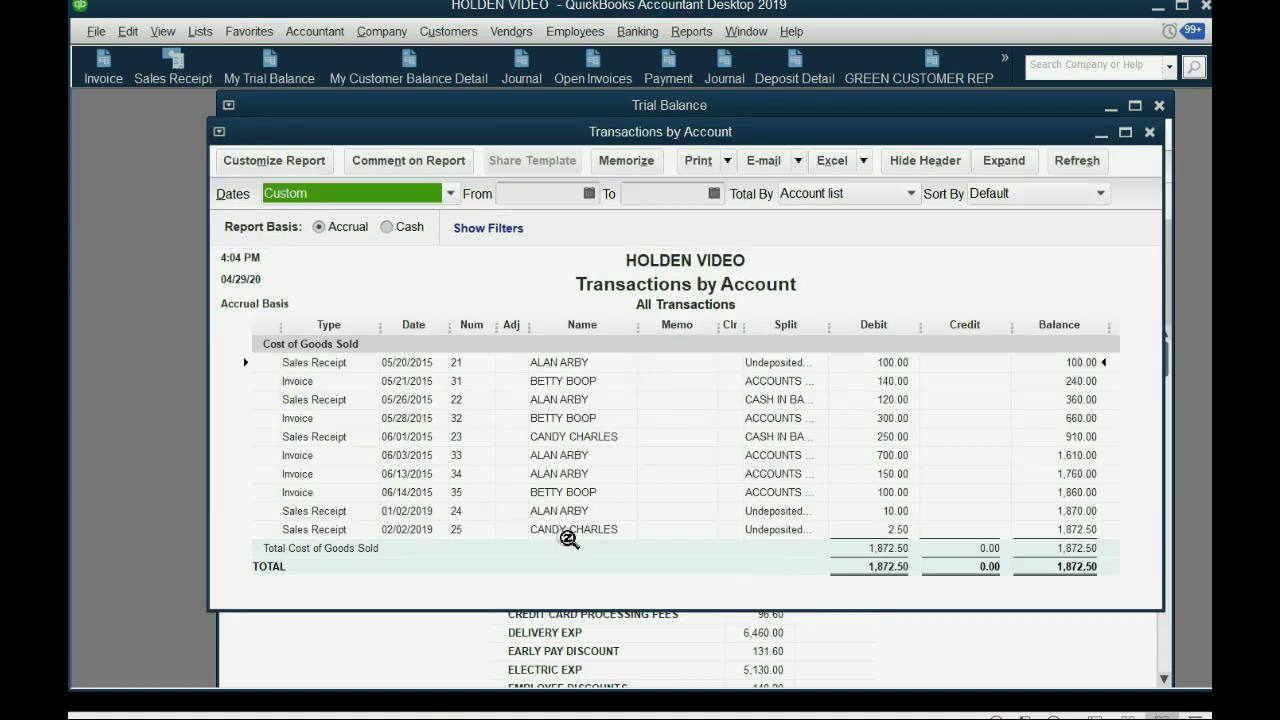
left_click(423, 530)
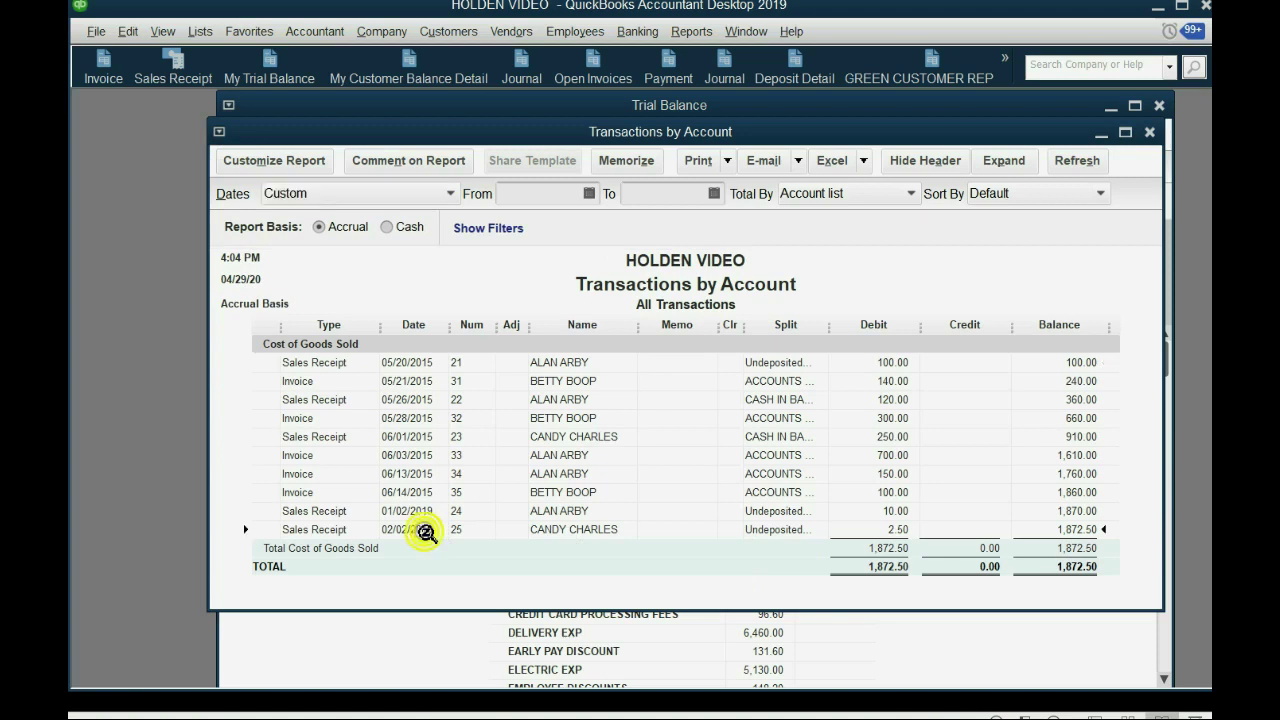
left_click(438, 532)
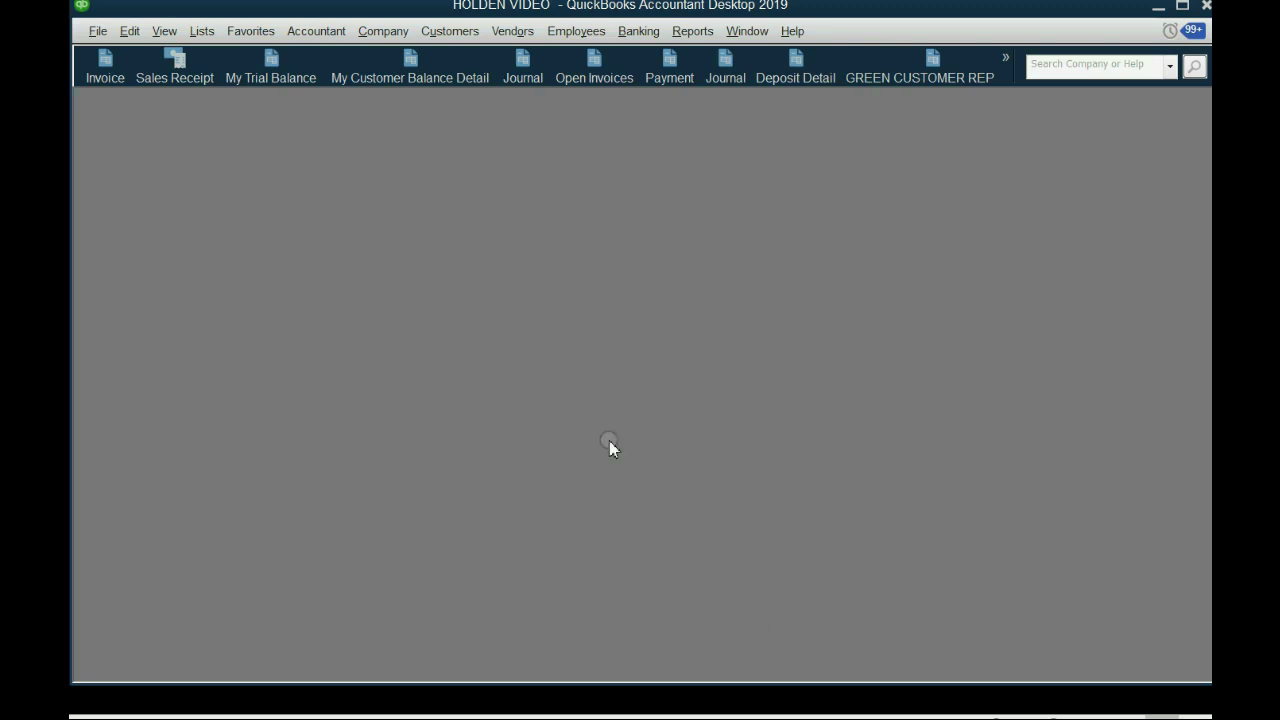
Step: Start a new check dated 02/03/2019 payable to SAM'S FARM
left_click(636, 38)
left_click(641, 57)
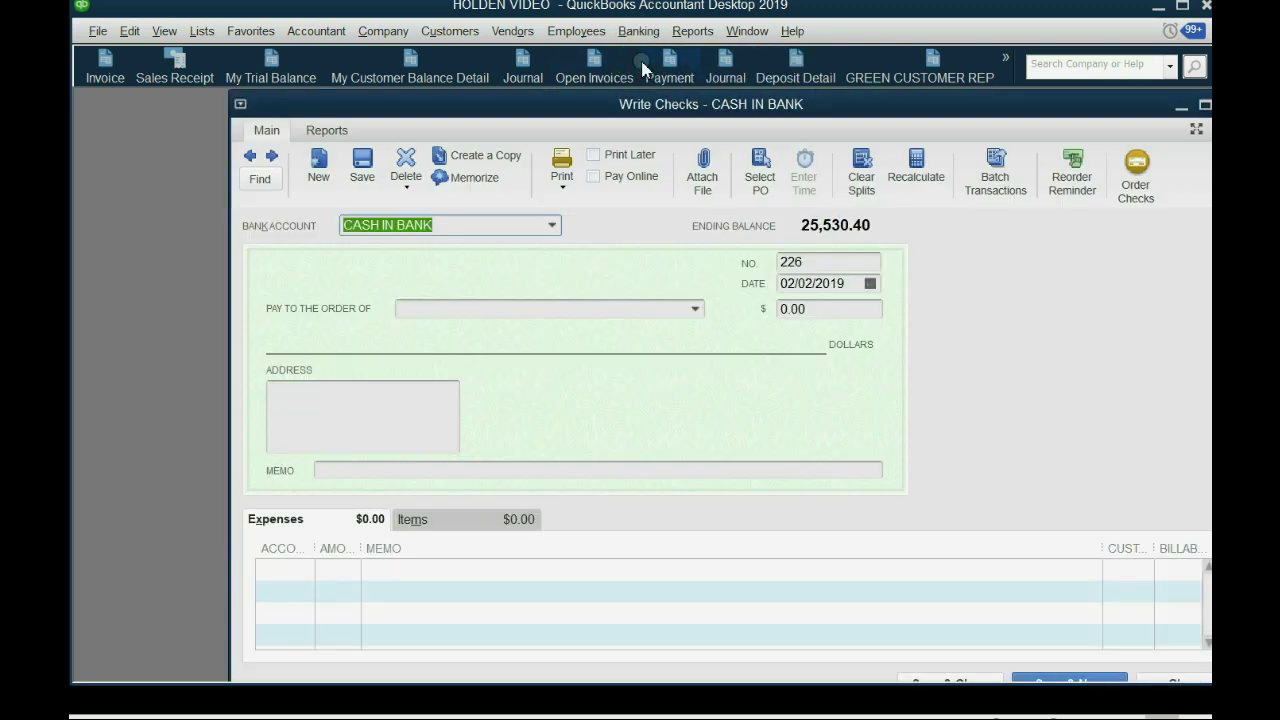
left_click_drag(612, 104, 484, 93)
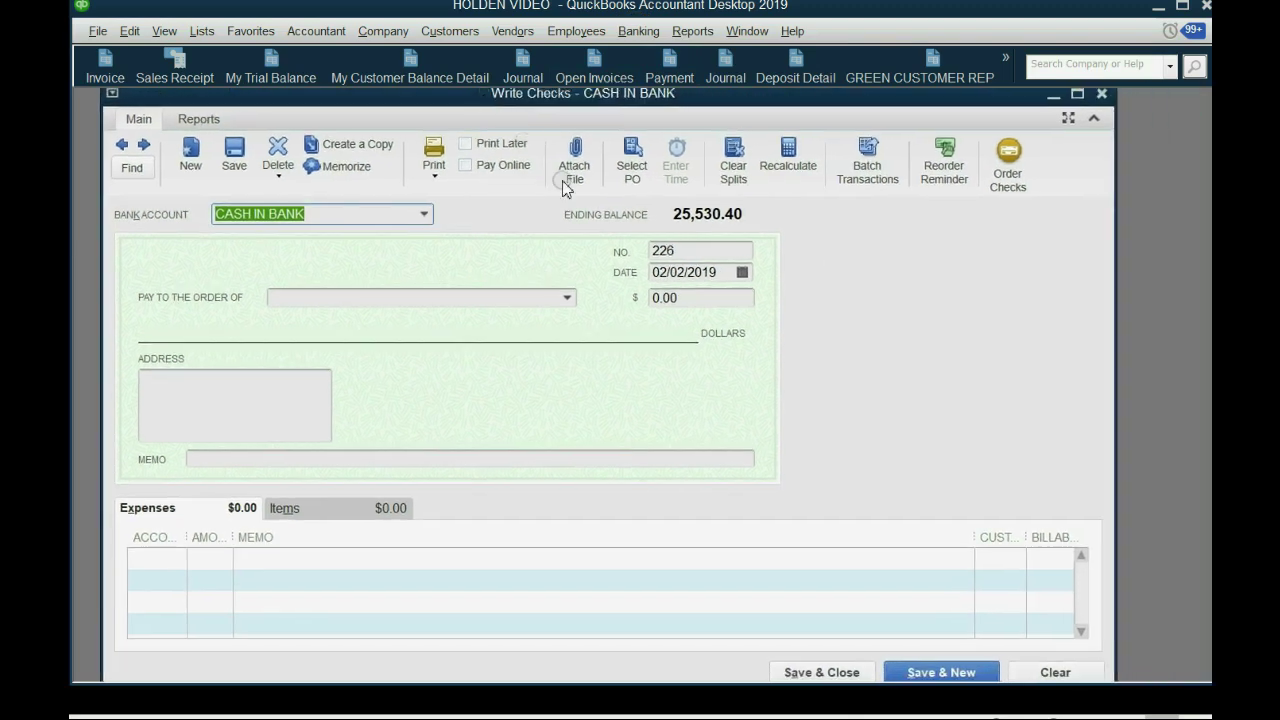
left_click(742, 272)
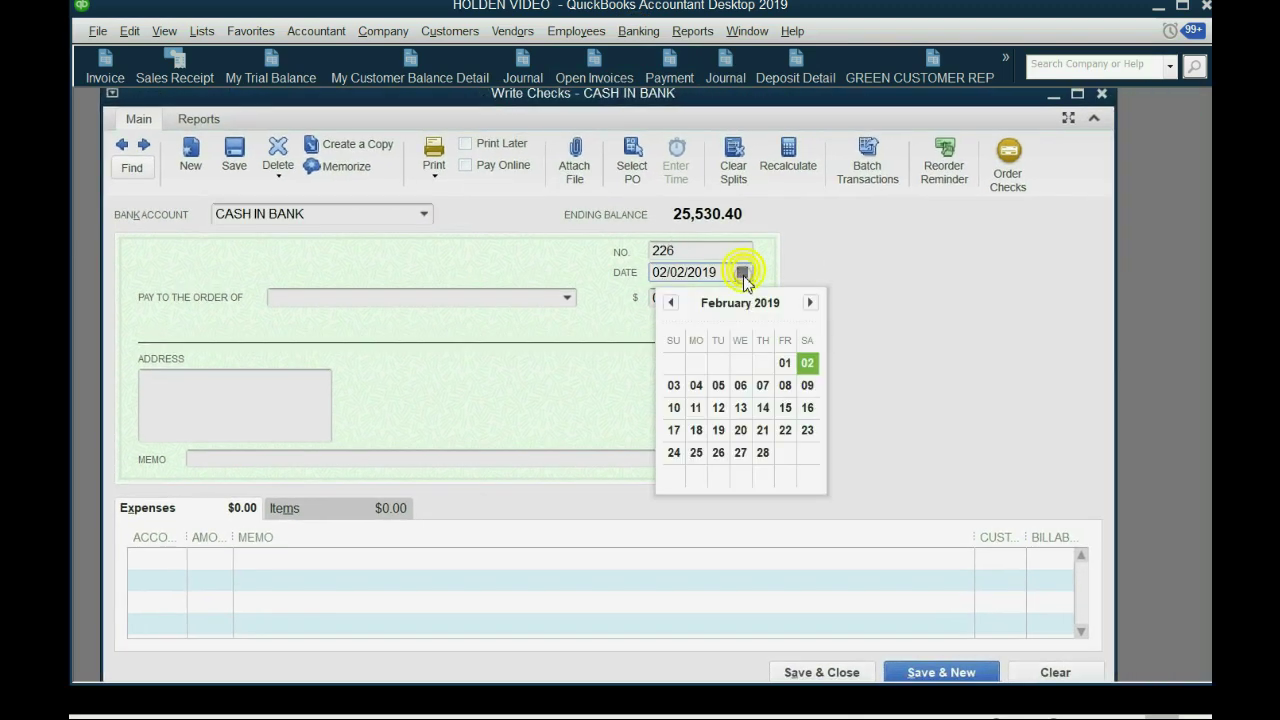
left_click(674, 386)
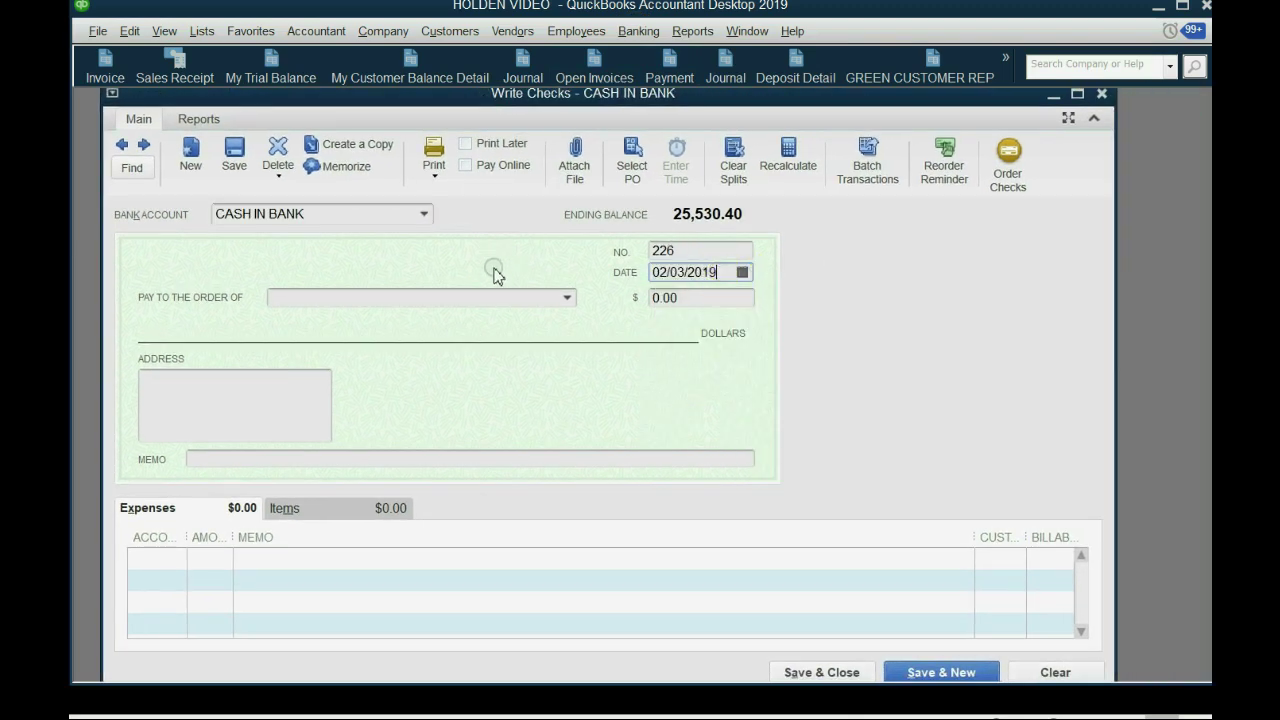
left_click(567, 297)
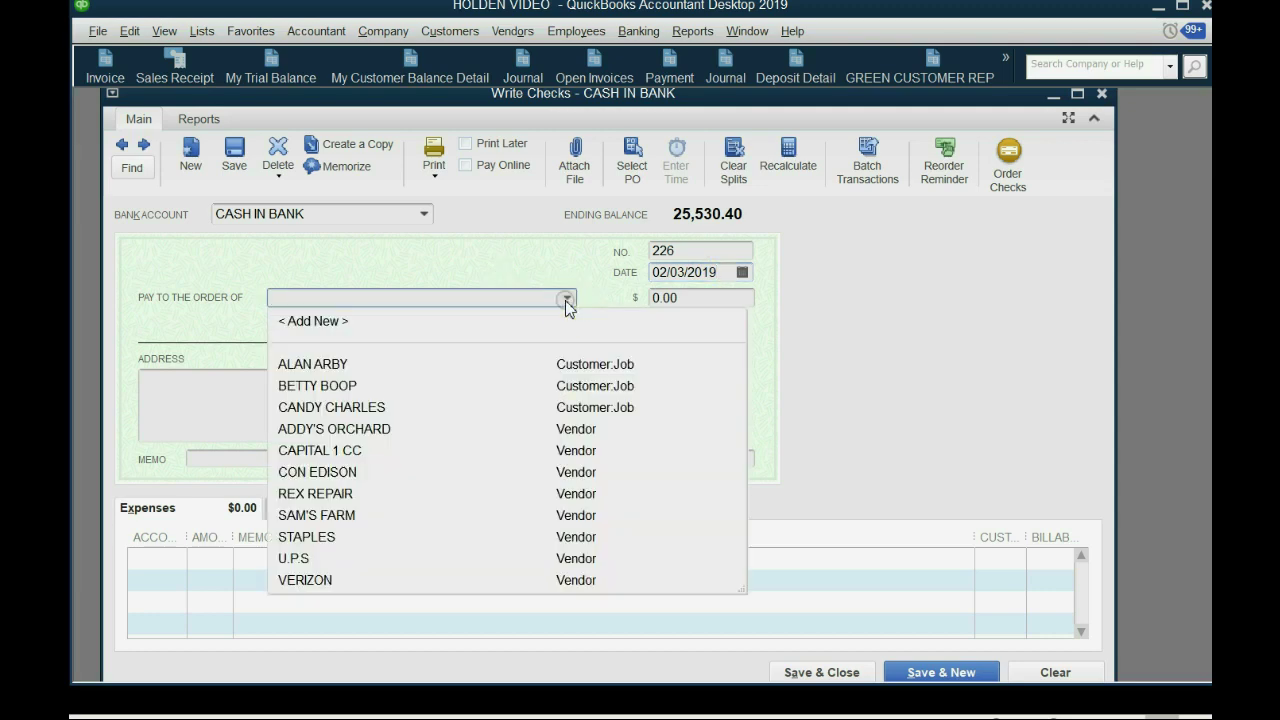
left_click(405, 517)
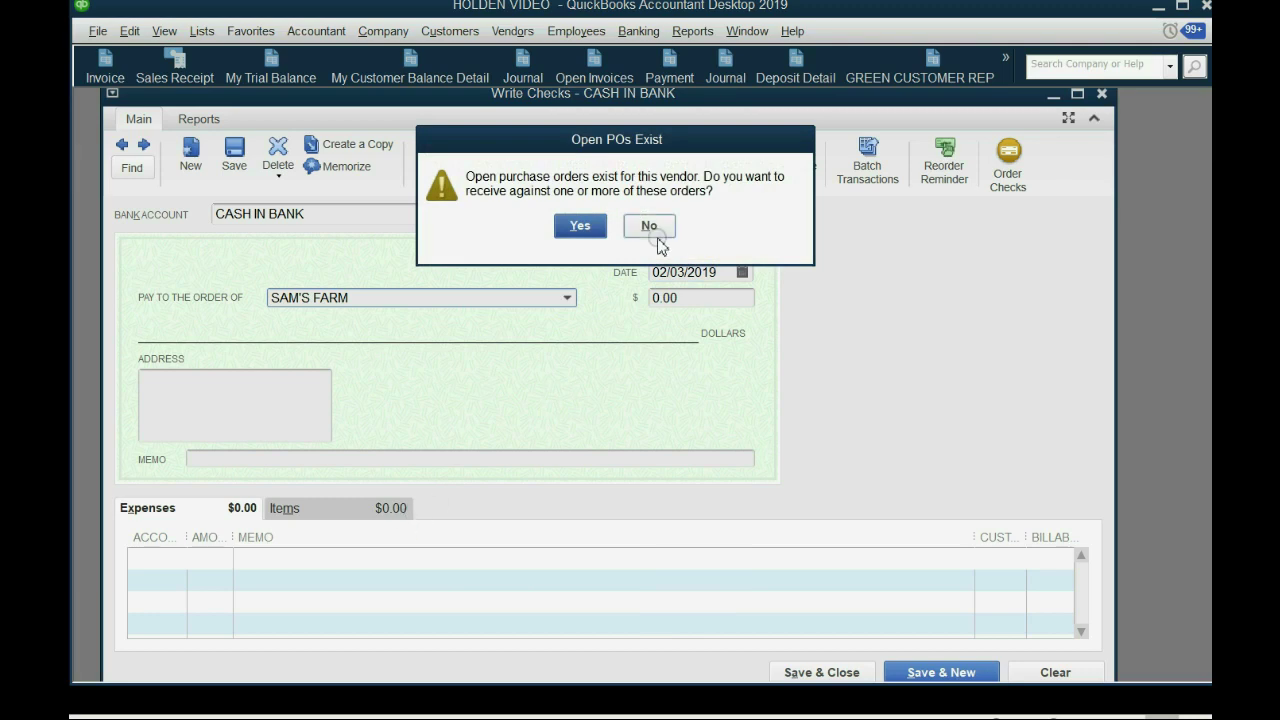
Step: Skip the open purchase orders and bills prompts and add LIQUORISH as the first item line
left_click(651, 229)
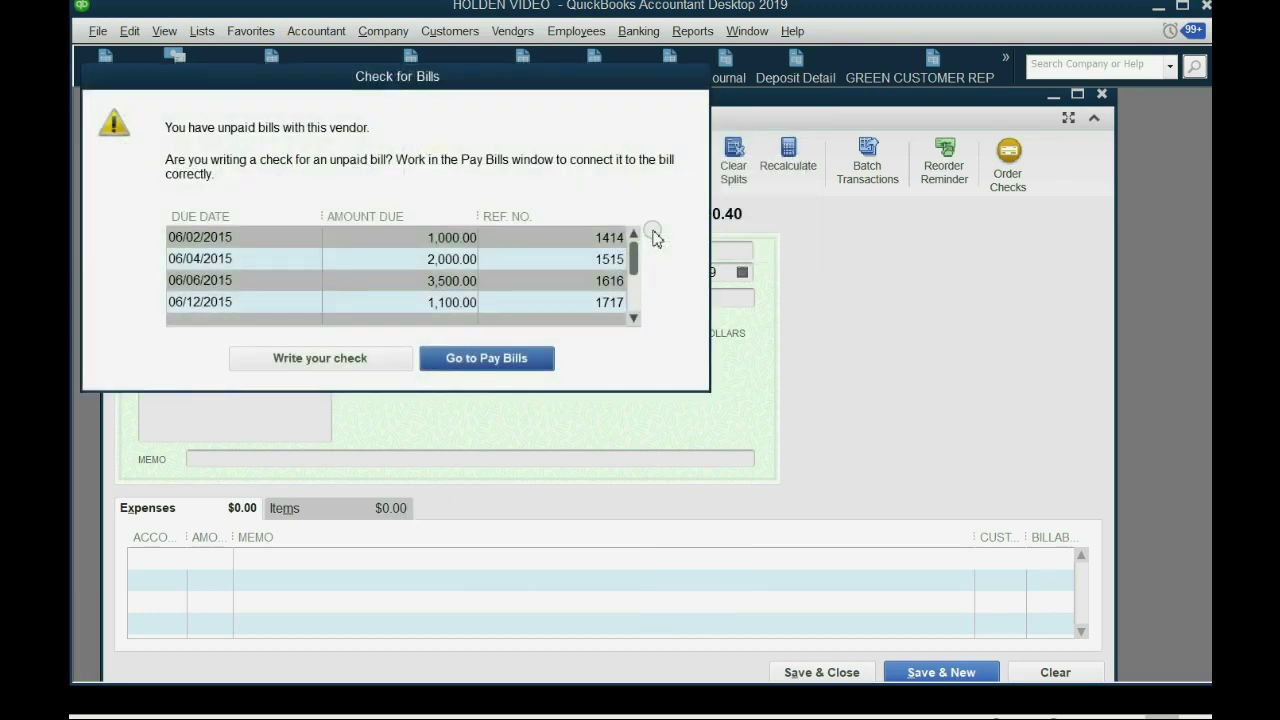
left_click(303, 360)
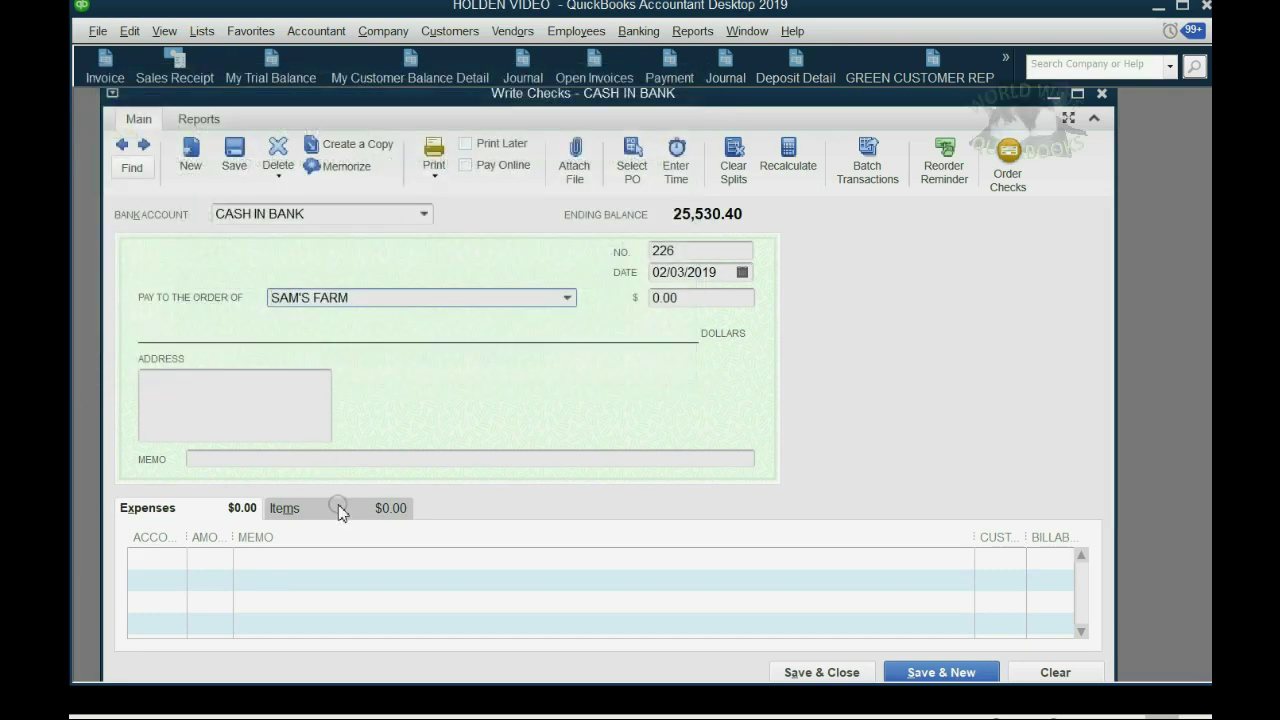
left_click(333, 507)
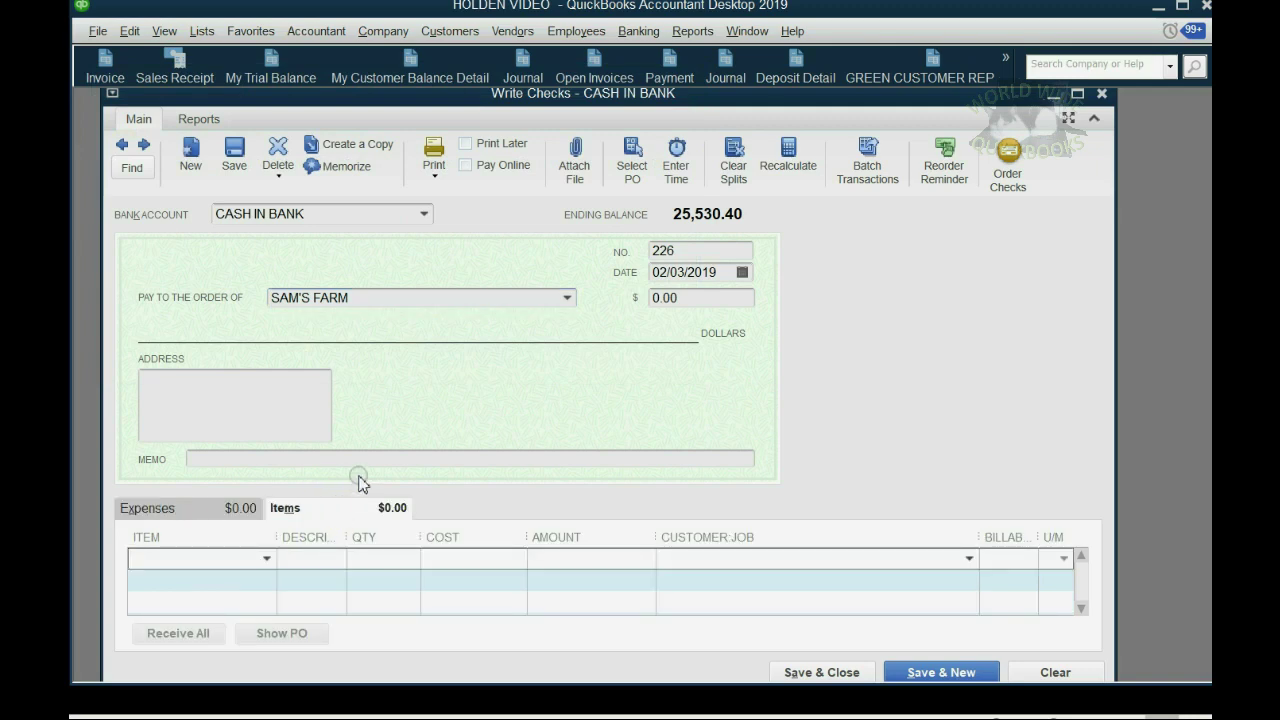
left_click(266, 558)
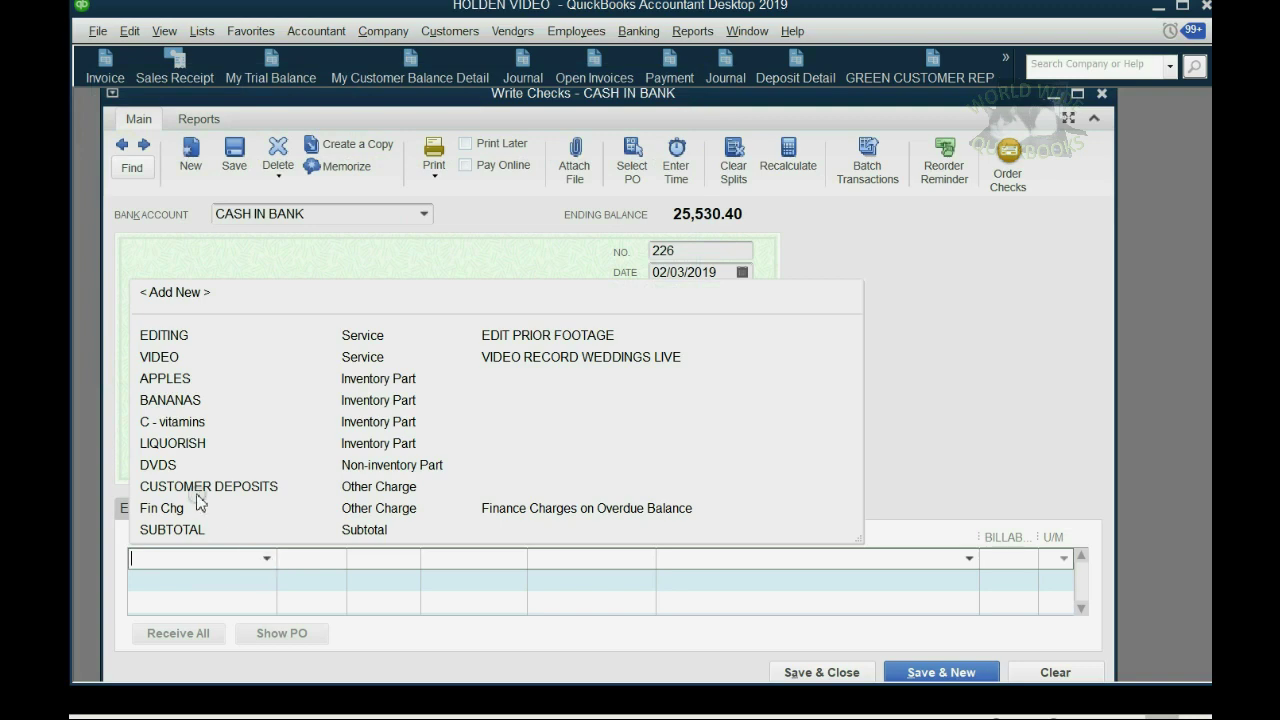
left_click(189, 442)
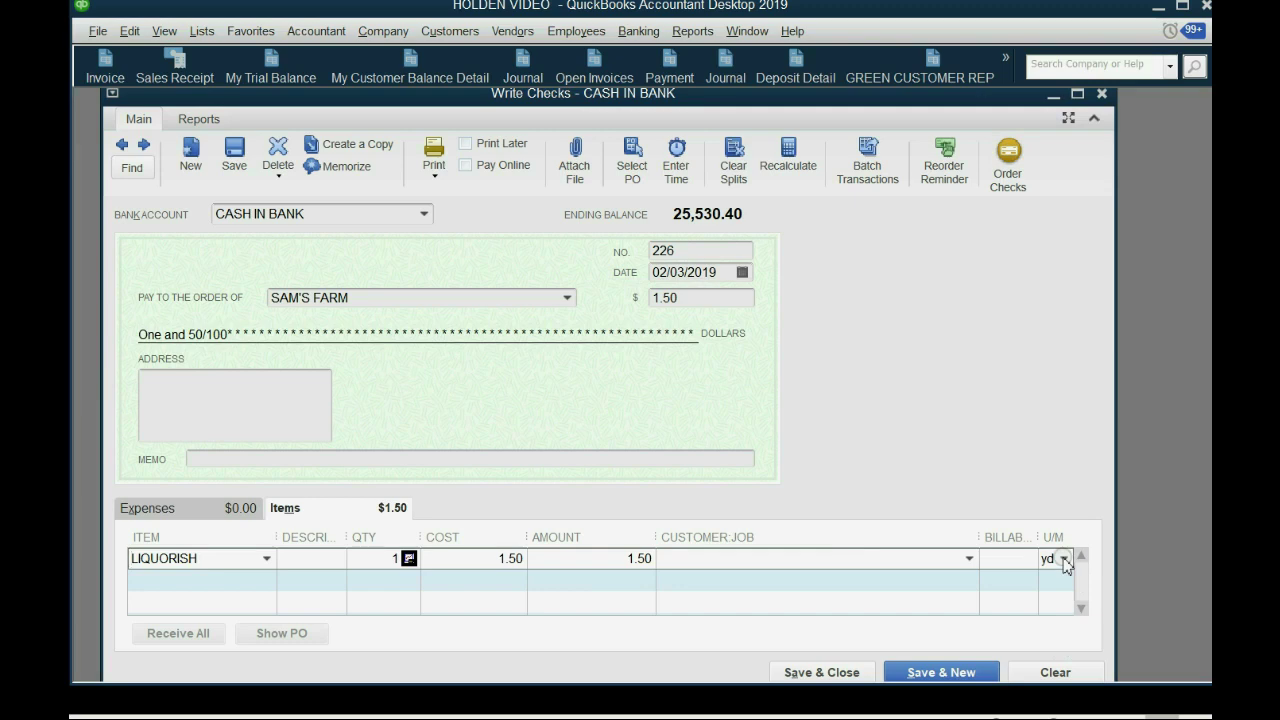
Step: Buy 1 mile of LIQUORISH at cost 2,640.00 and save check 226
left_click(1064, 559)
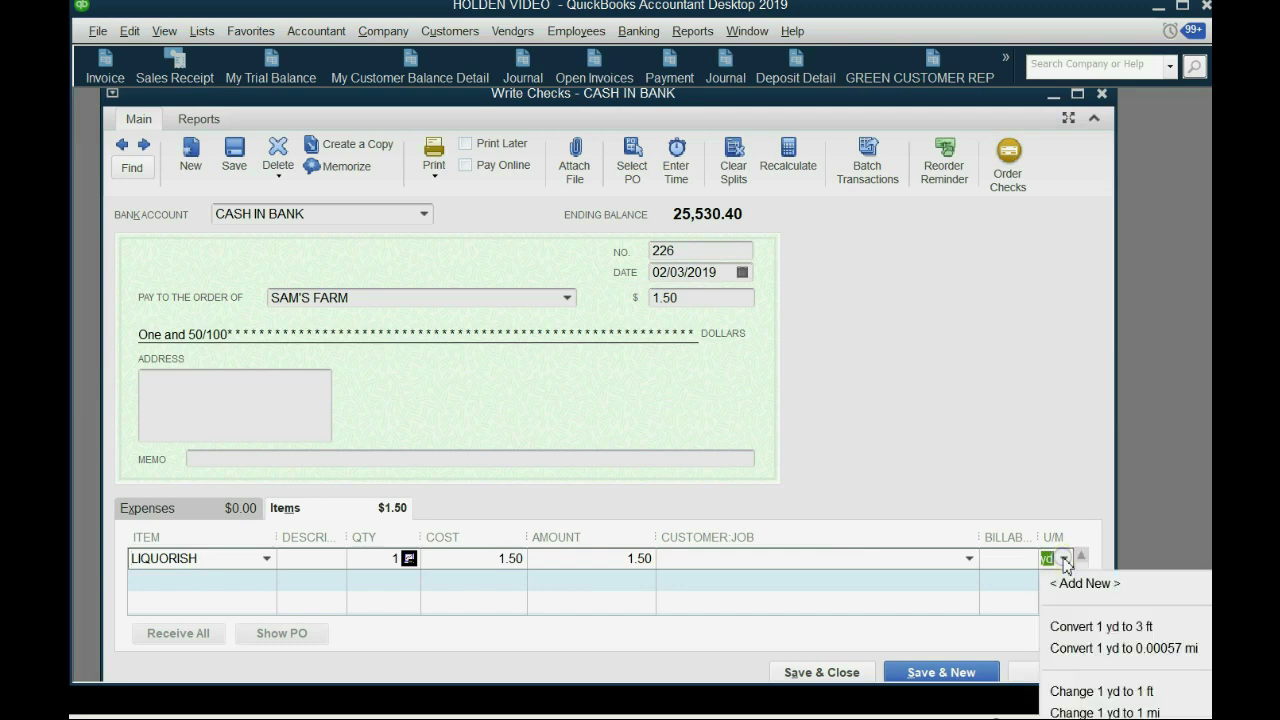
left_click(392, 560)
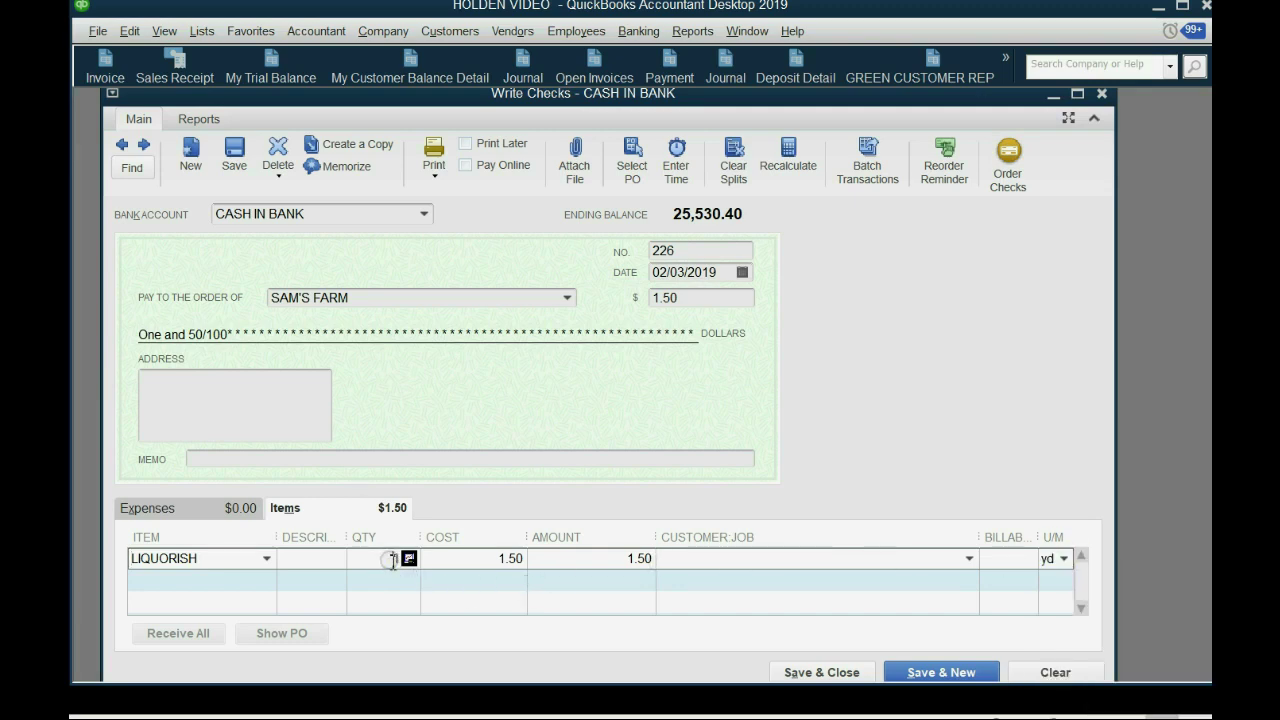
left_click(1064, 560)
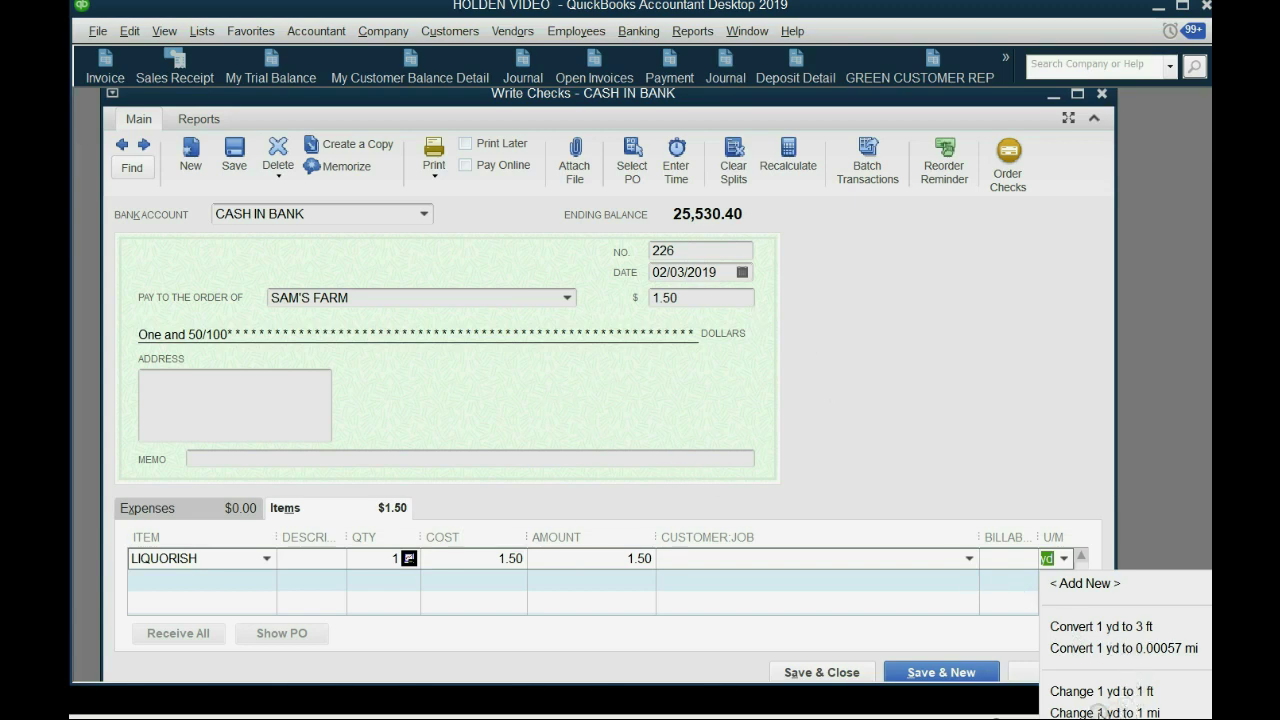
left_click(1100, 712)
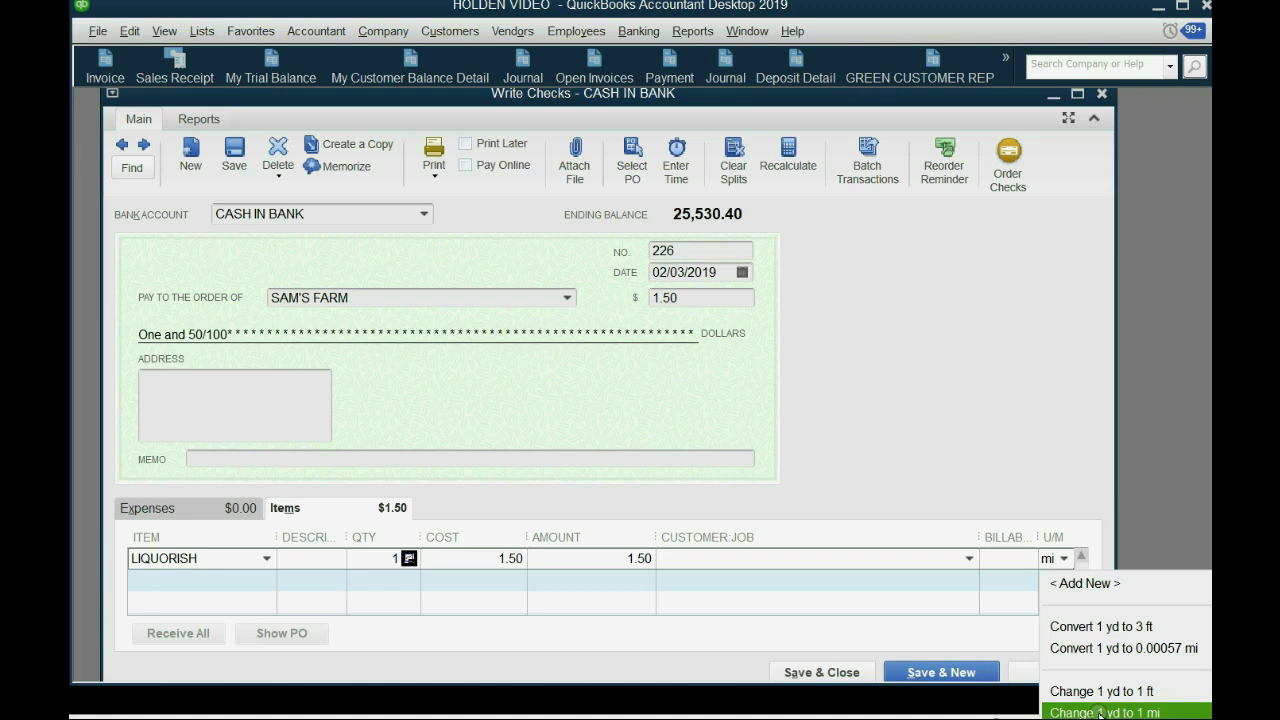
left_click(1100, 712)
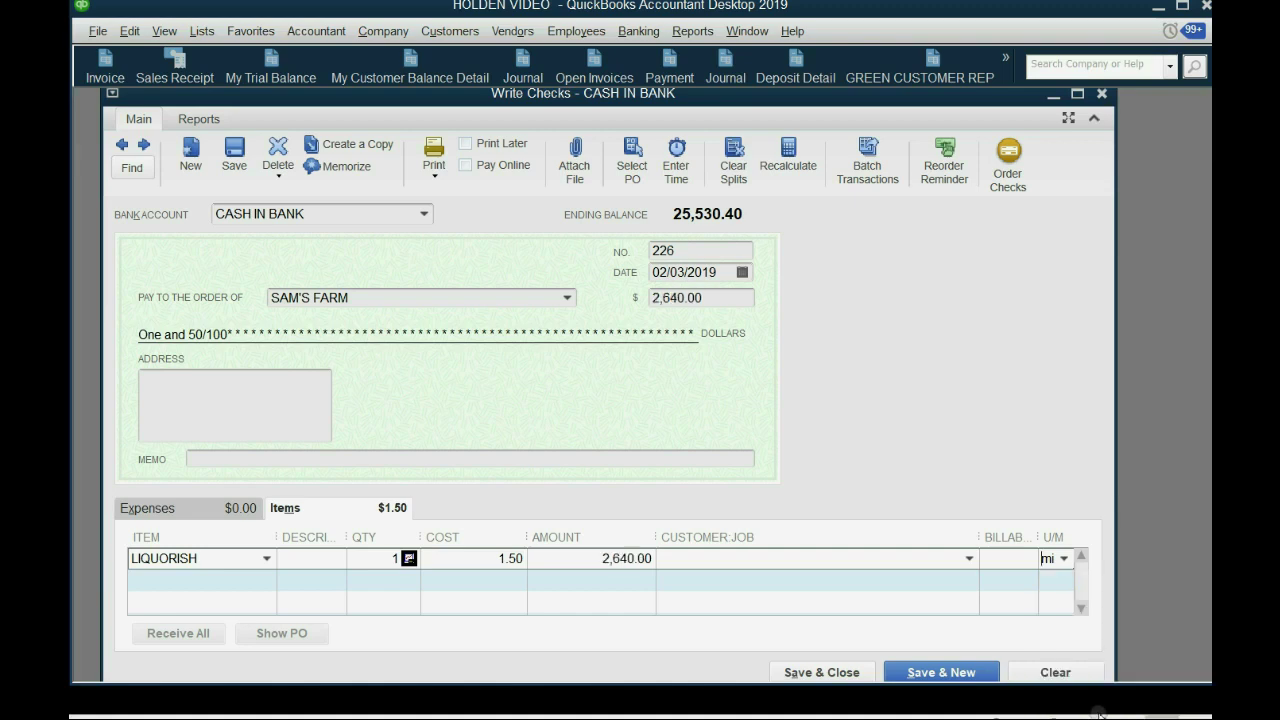
left_click(1066, 560)
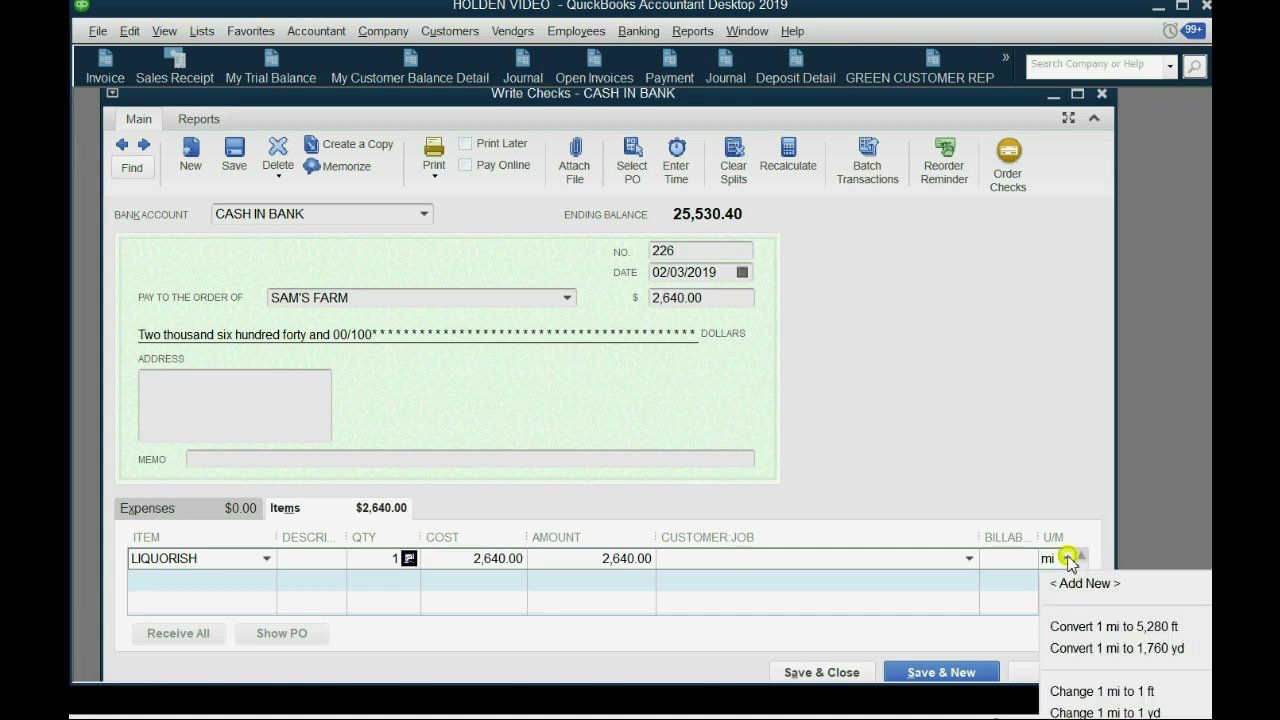
left_click(1066, 560)
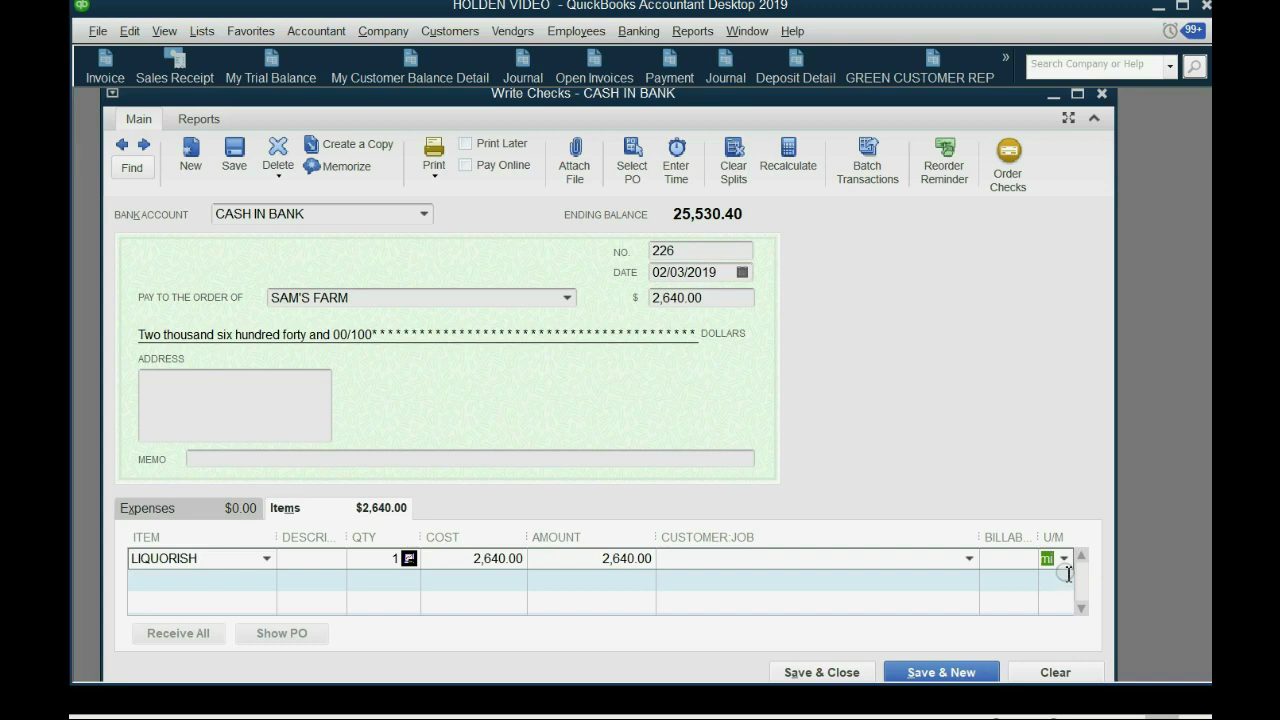
left_click(460, 560)
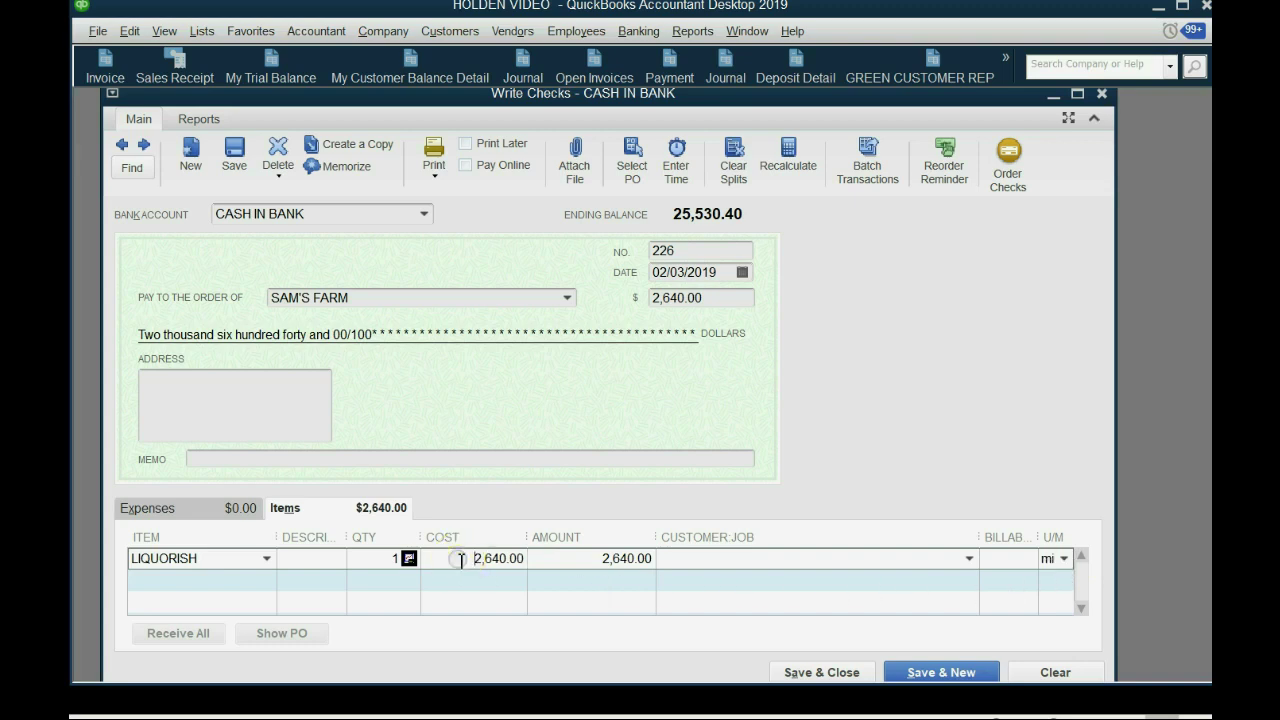
left_click(576, 557)
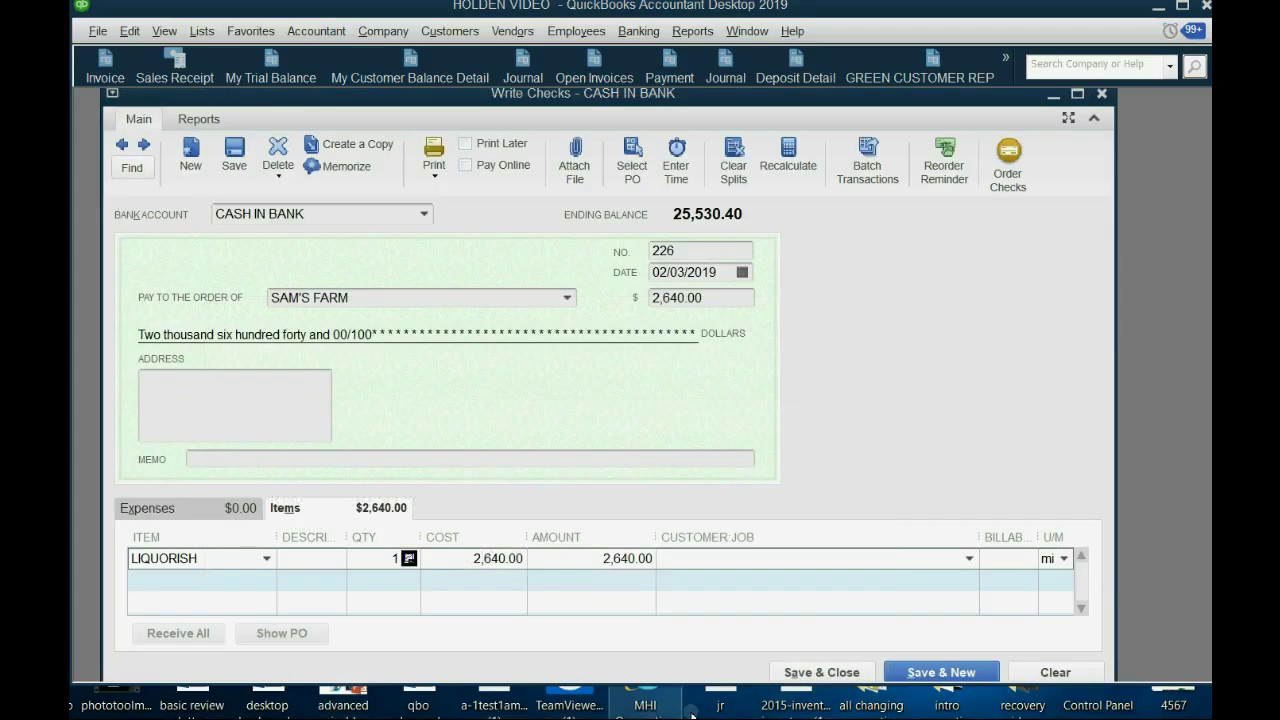
left_click(810, 675)
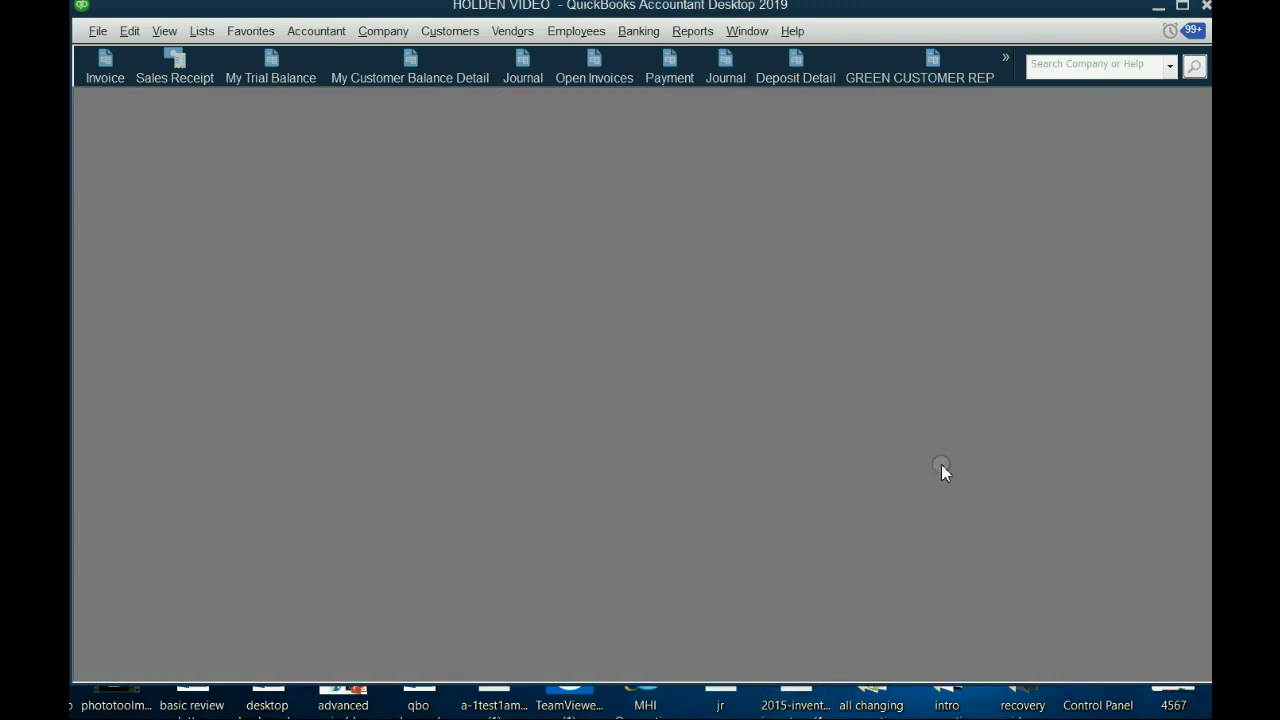
Step: Open Inventory Valuation Detail and find the 02/03 LIQUORISH check: 5,311 ft worth 2,655.50
left_click(1005, 75)
scroll(728, 334, "down", 4)
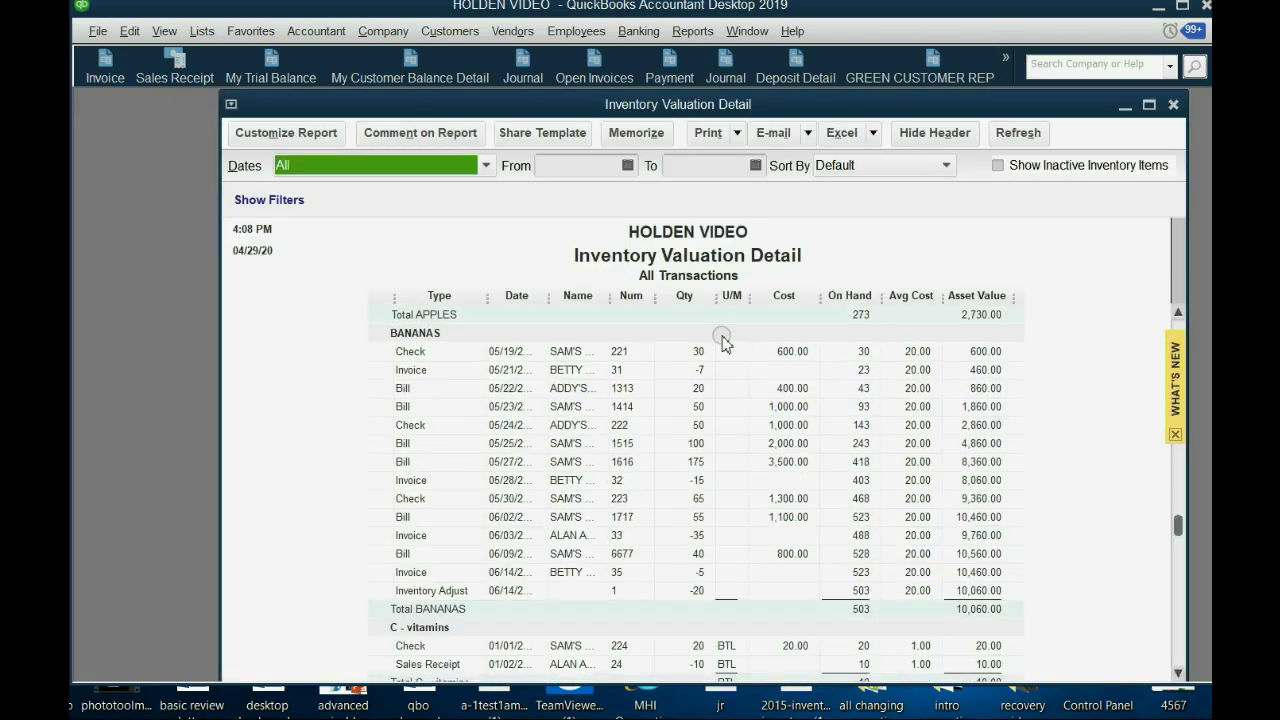
scroll(728, 334, "down", 1)
scroll(726, 343, "down", 1)
scroll(726, 343, "down", 1)
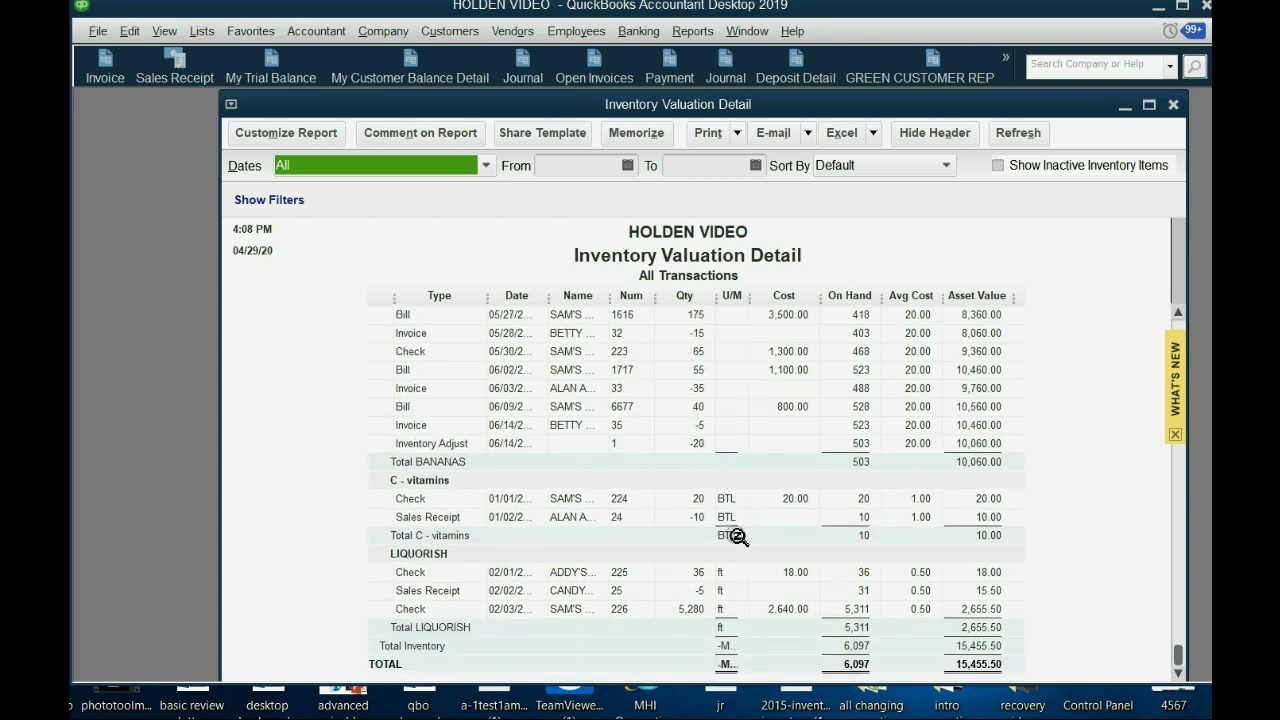
left_click(697, 611)
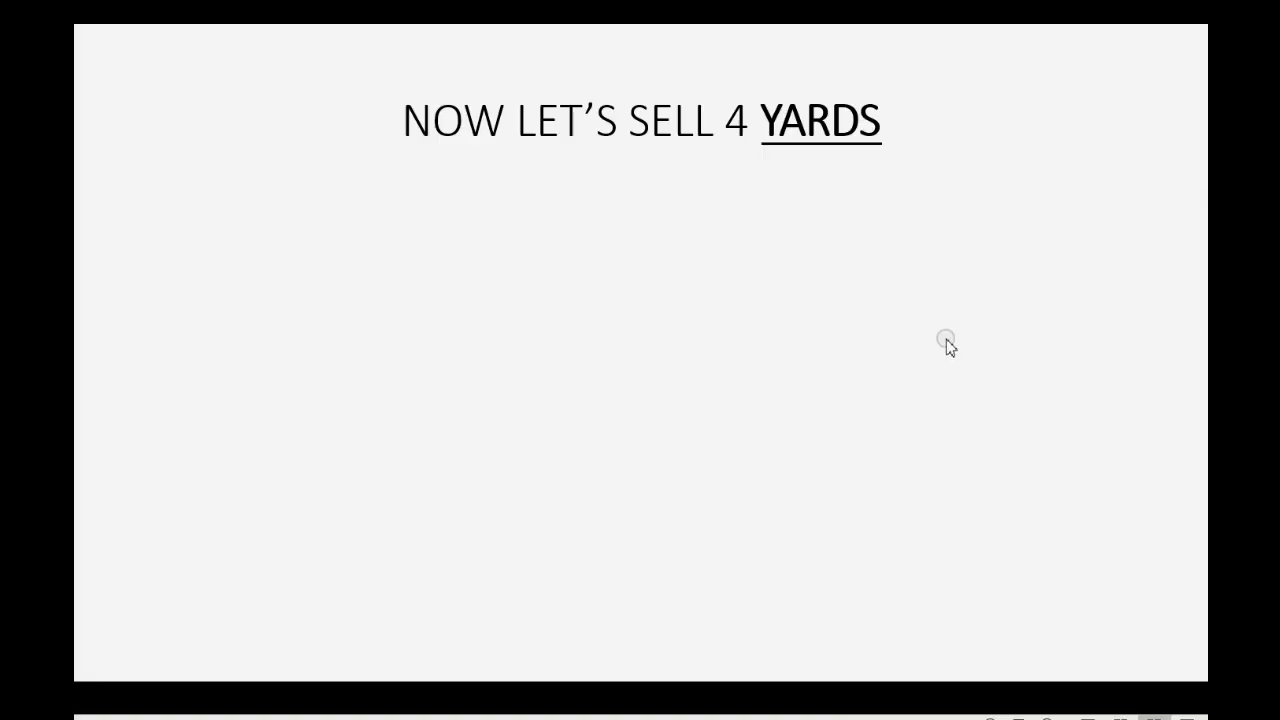
Step: Reveal the bullets on selling 4 yards of LIQUORISH on February 4, 2019 at $1.00 per foot
left_click(1021, 306)
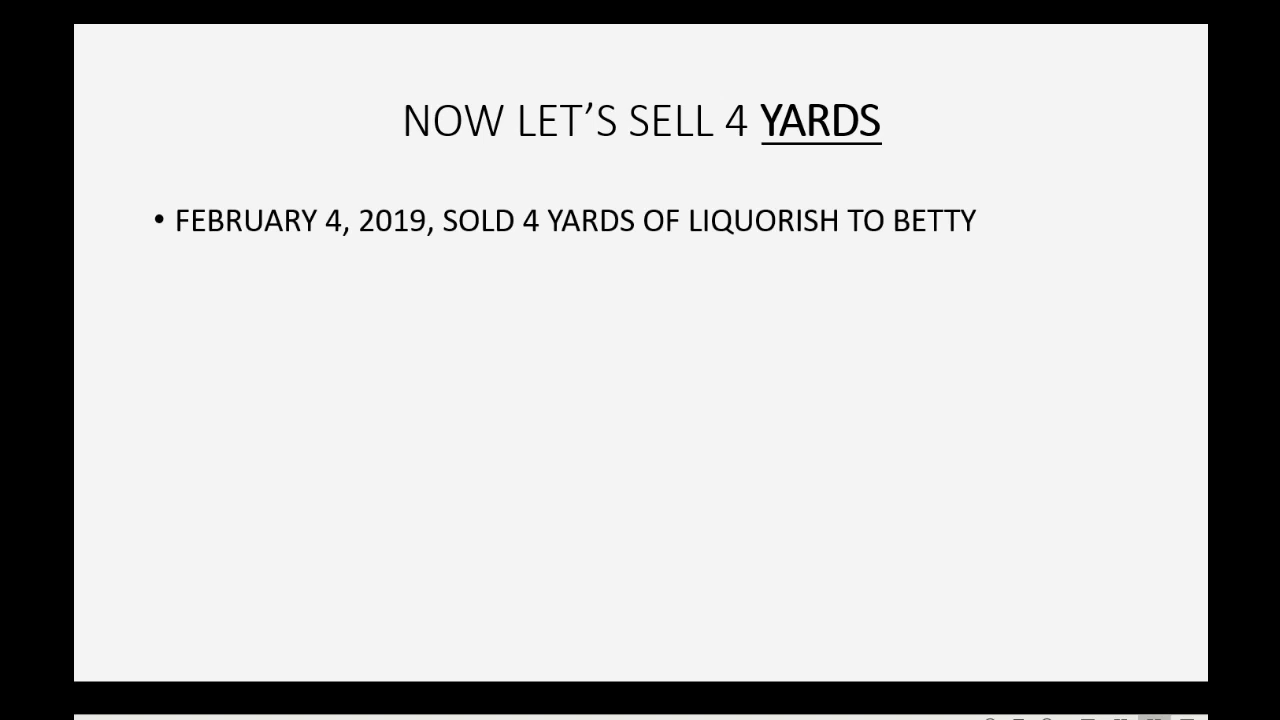
key("Right")
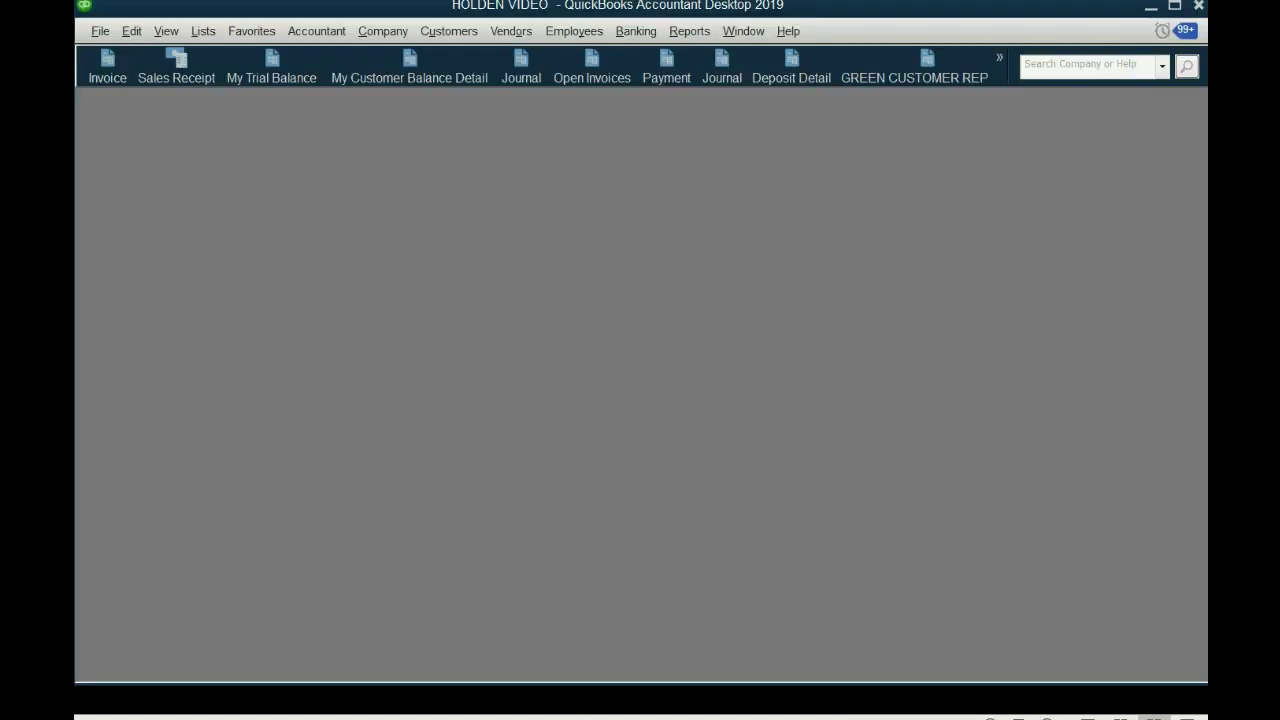
Step: Start a sales receipt dated 02/04/2019 for the liquorish customer
left_click(178, 79)
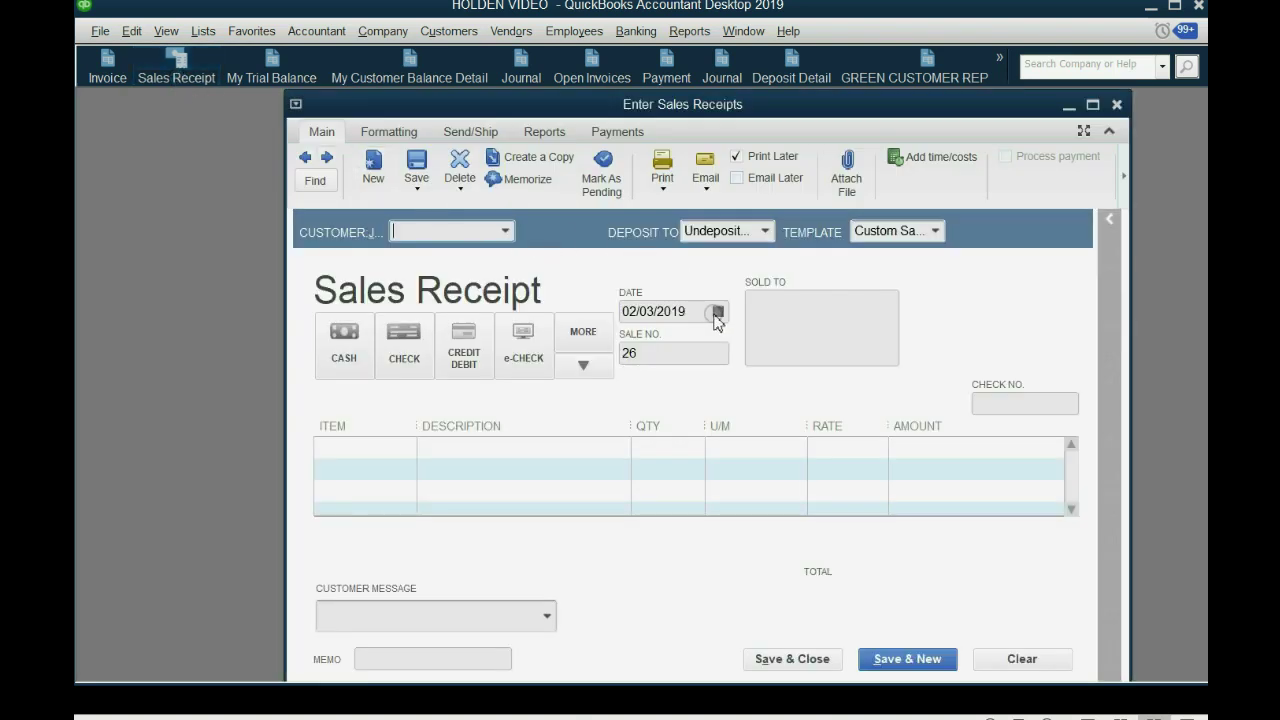
left_click(717, 311)
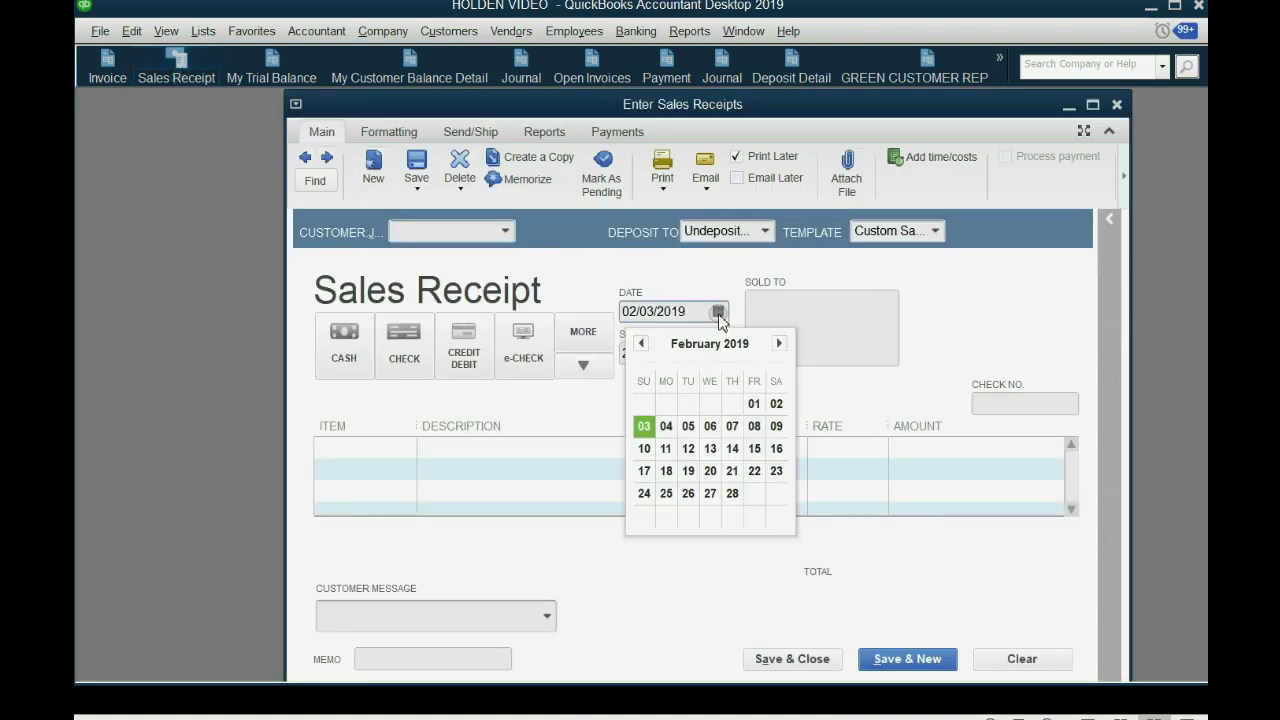
left_click(666, 433)
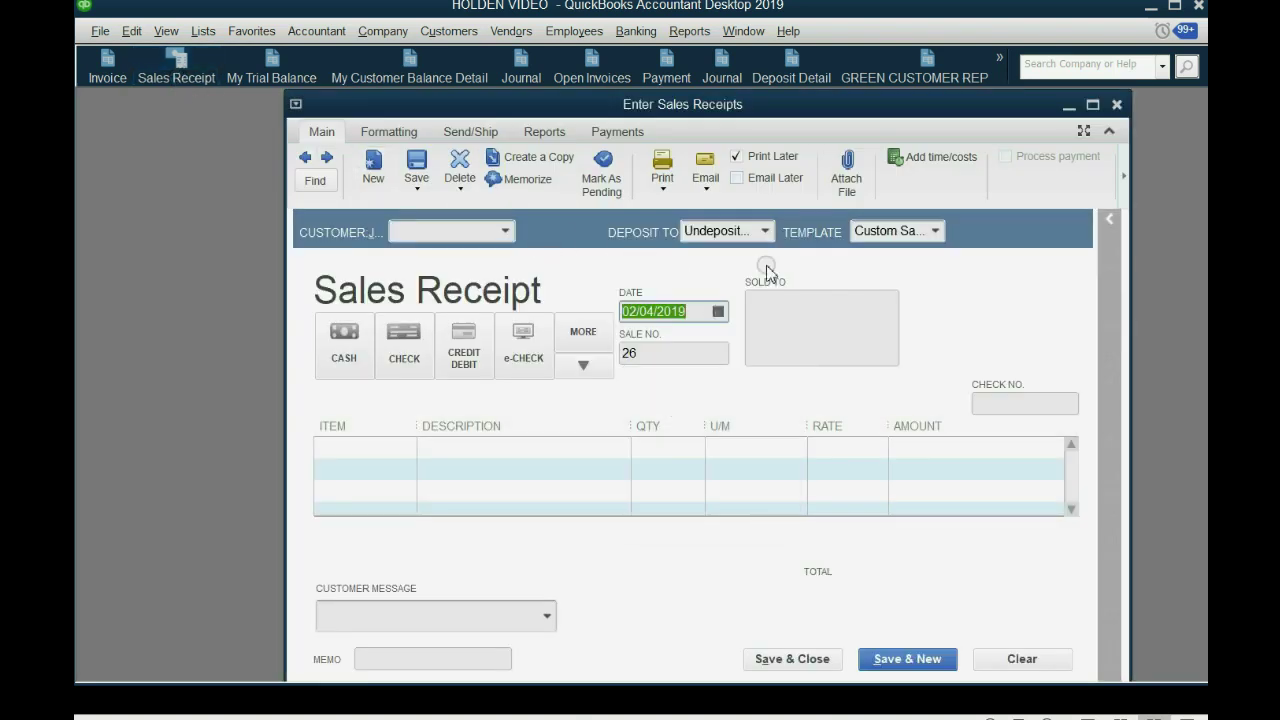
left_click(505, 231)
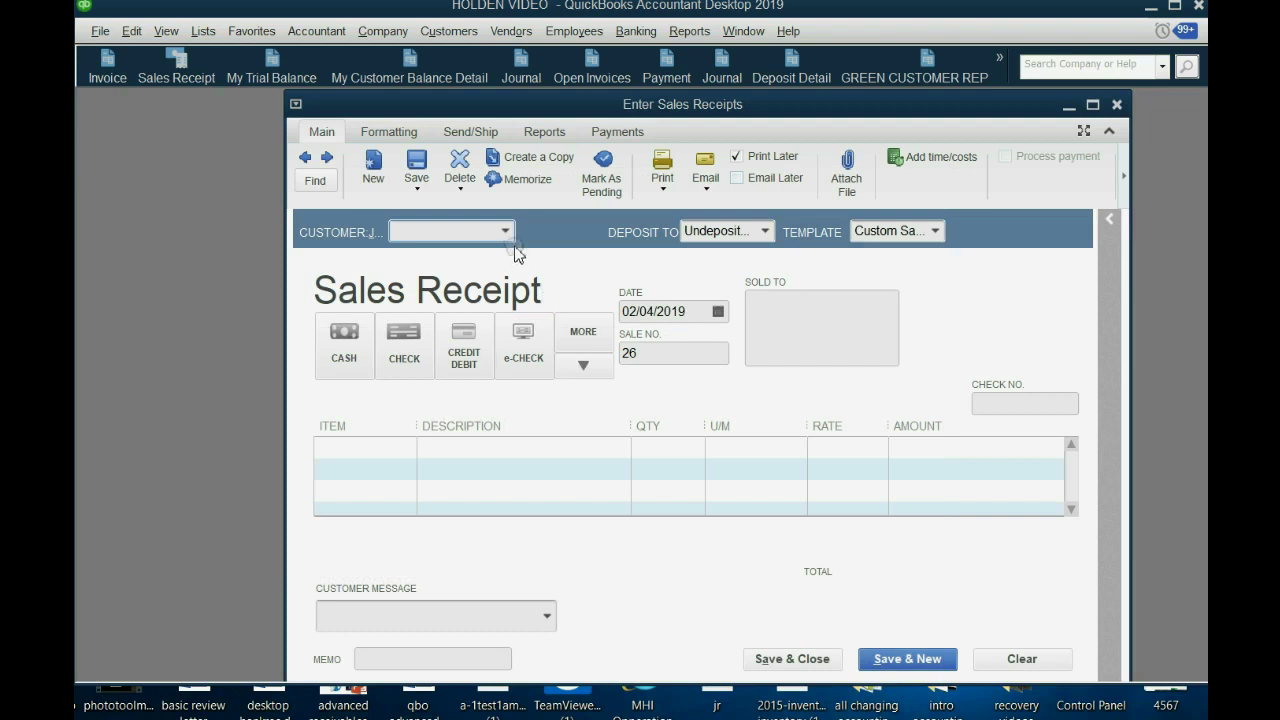
left_click(505, 231)
left_click(505, 320)
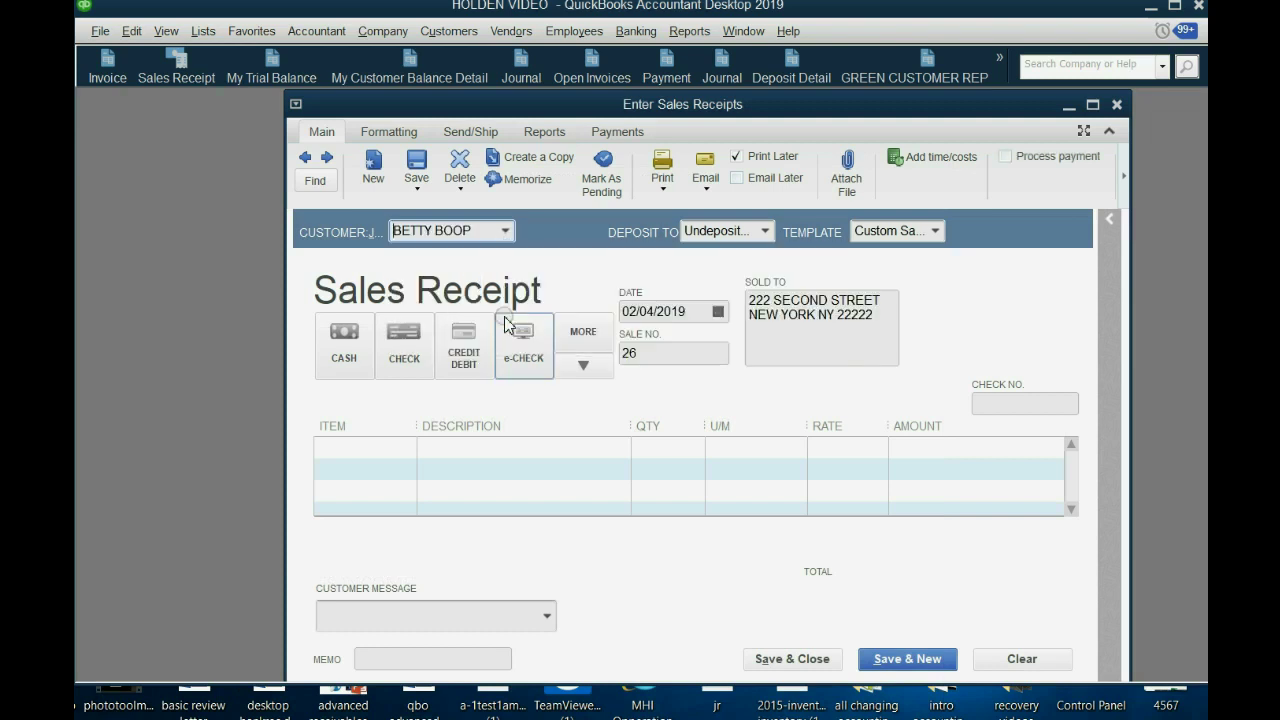
Step: Sell 4 yd of LIQUORISH at 3.00 for 12.00 and save the receipt
left_click(405, 448)
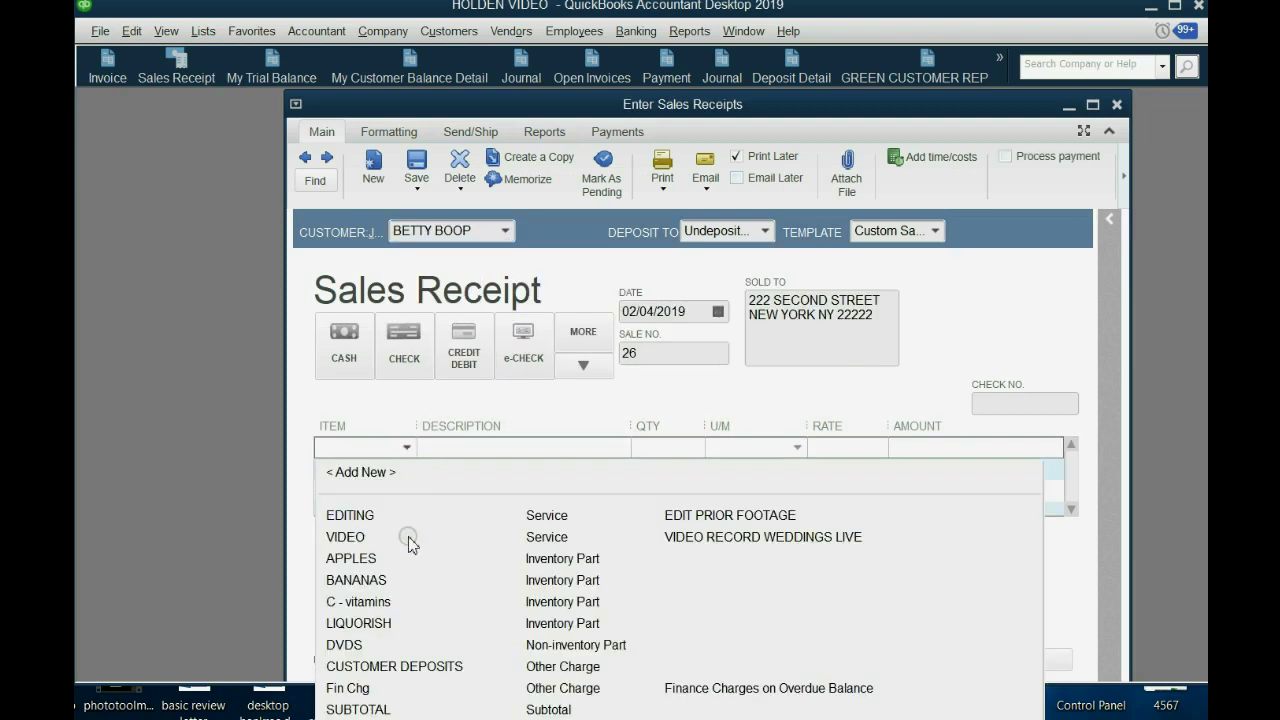
left_click(405, 623)
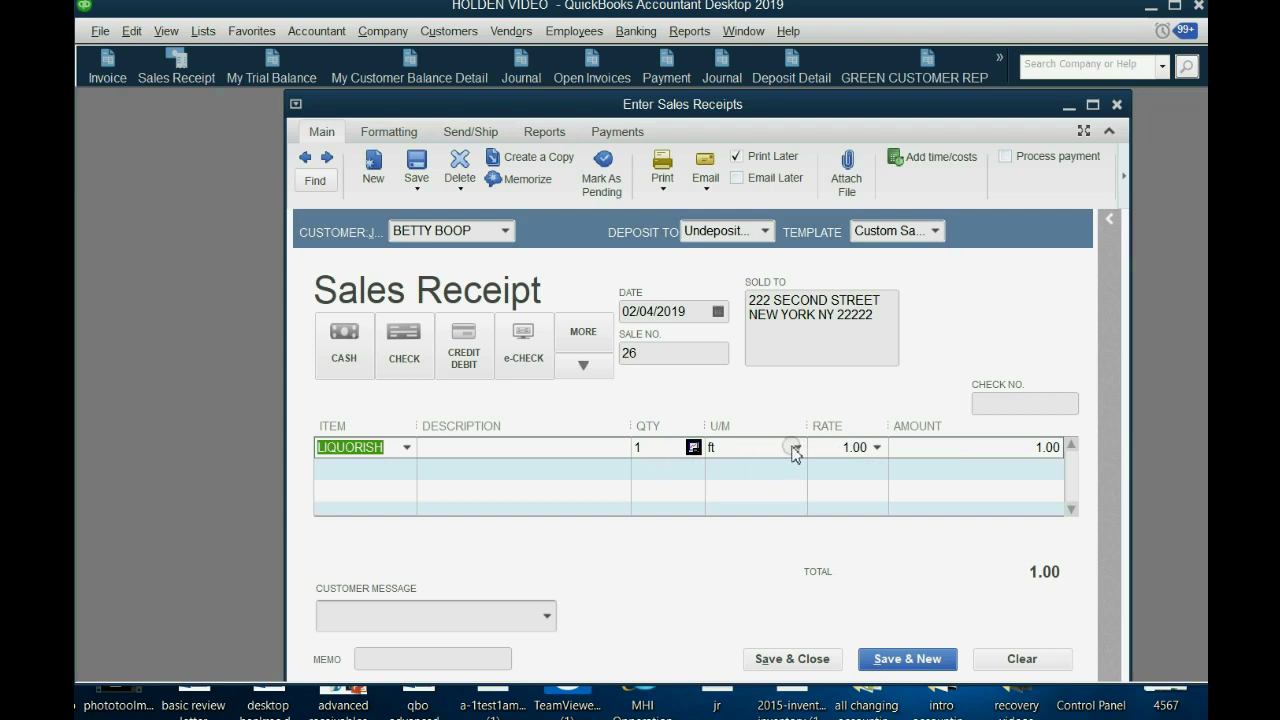
left_click(795, 447)
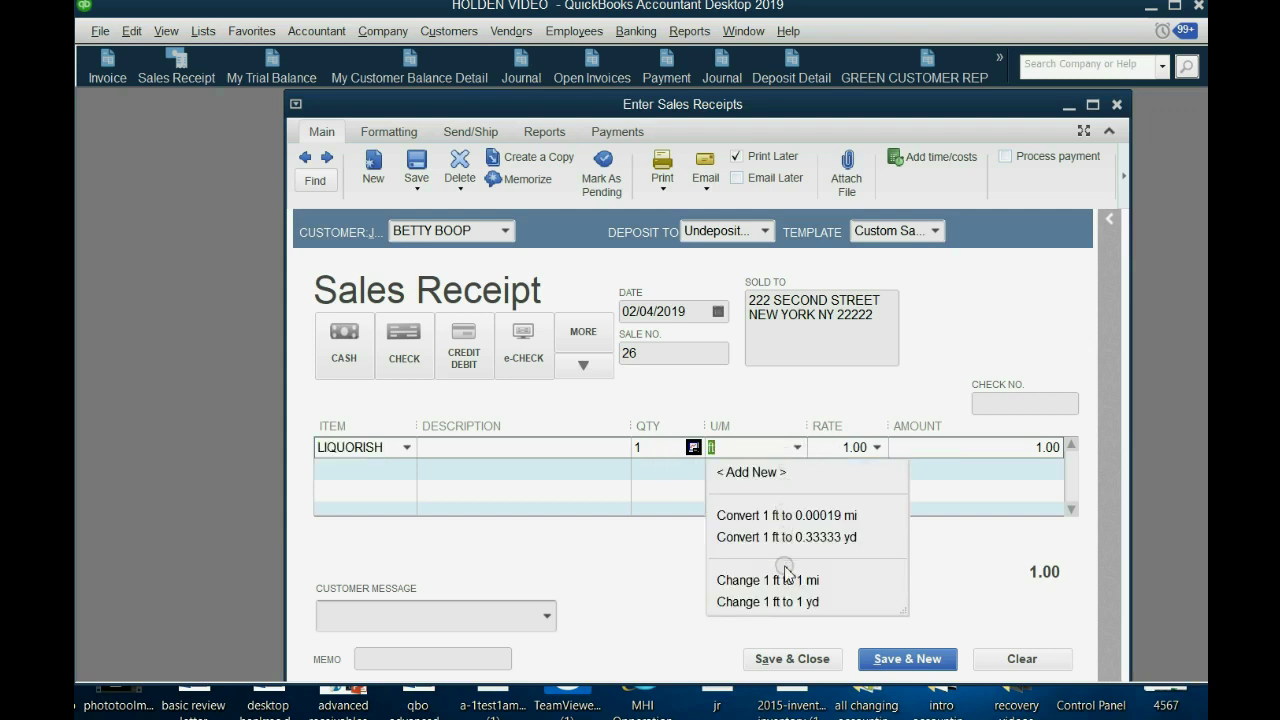
left_click(785, 602)
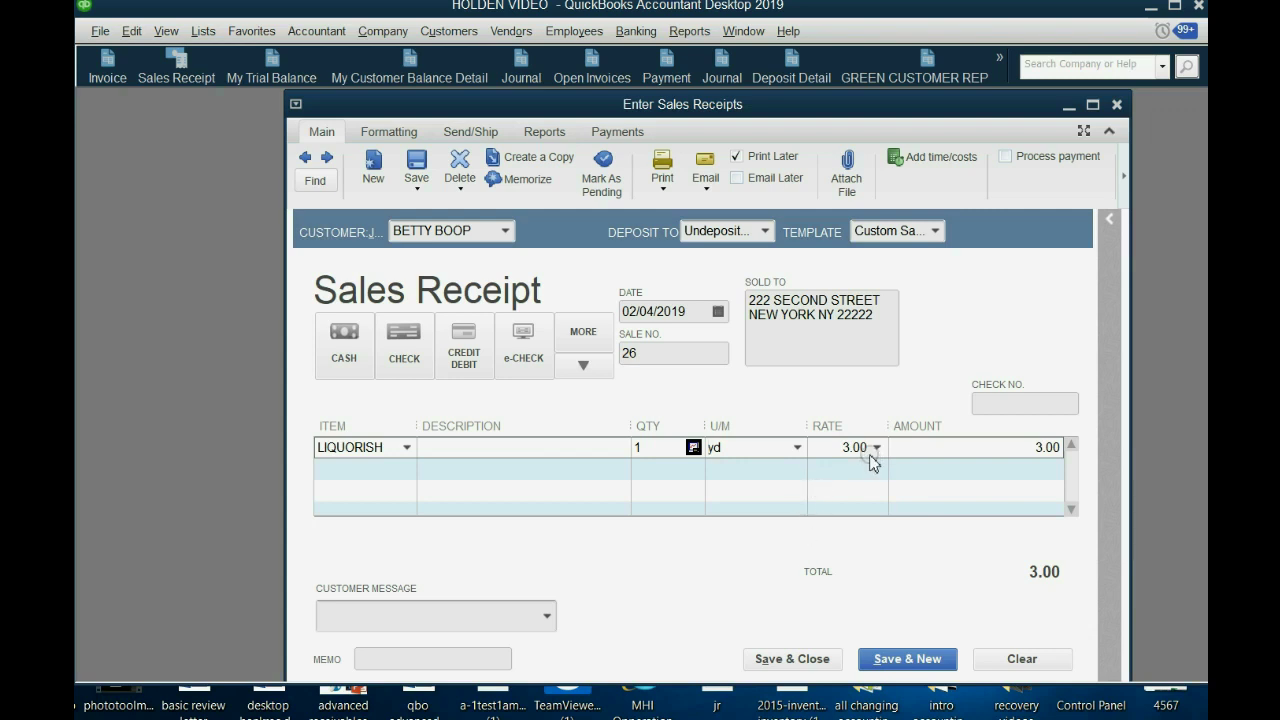
left_click(658, 450)
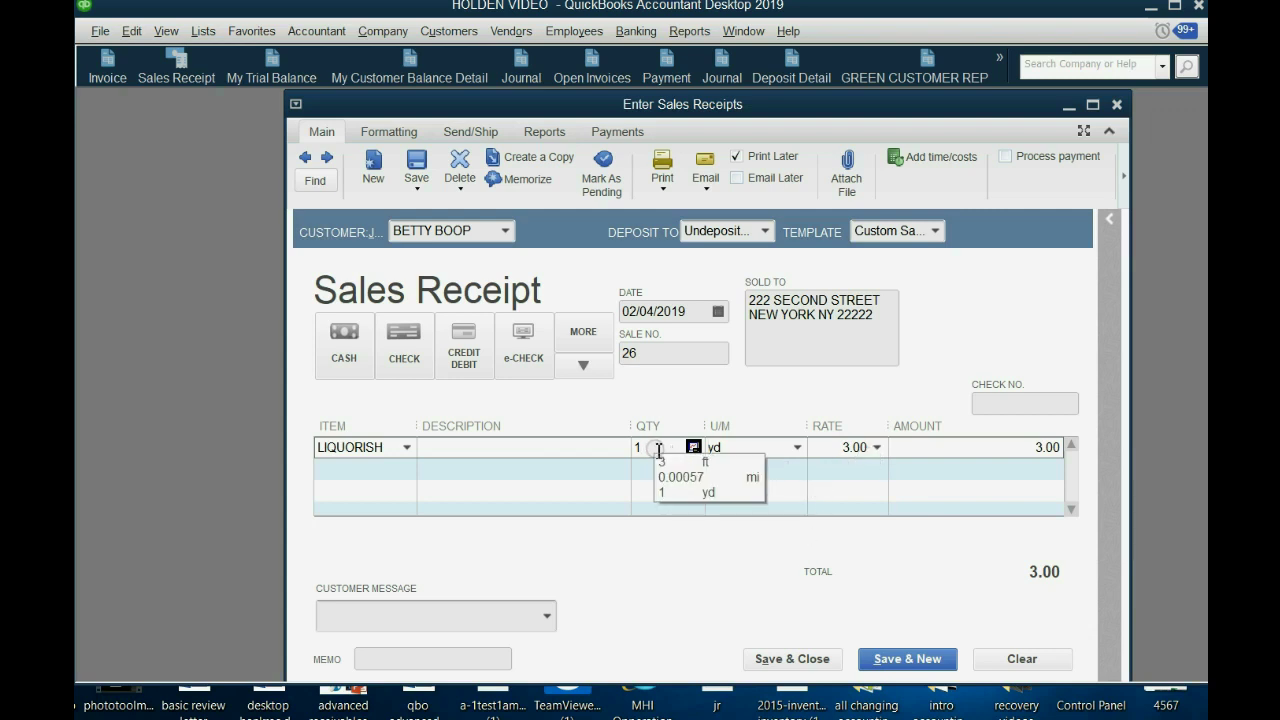
left_click_drag(658, 450, 630, 448)
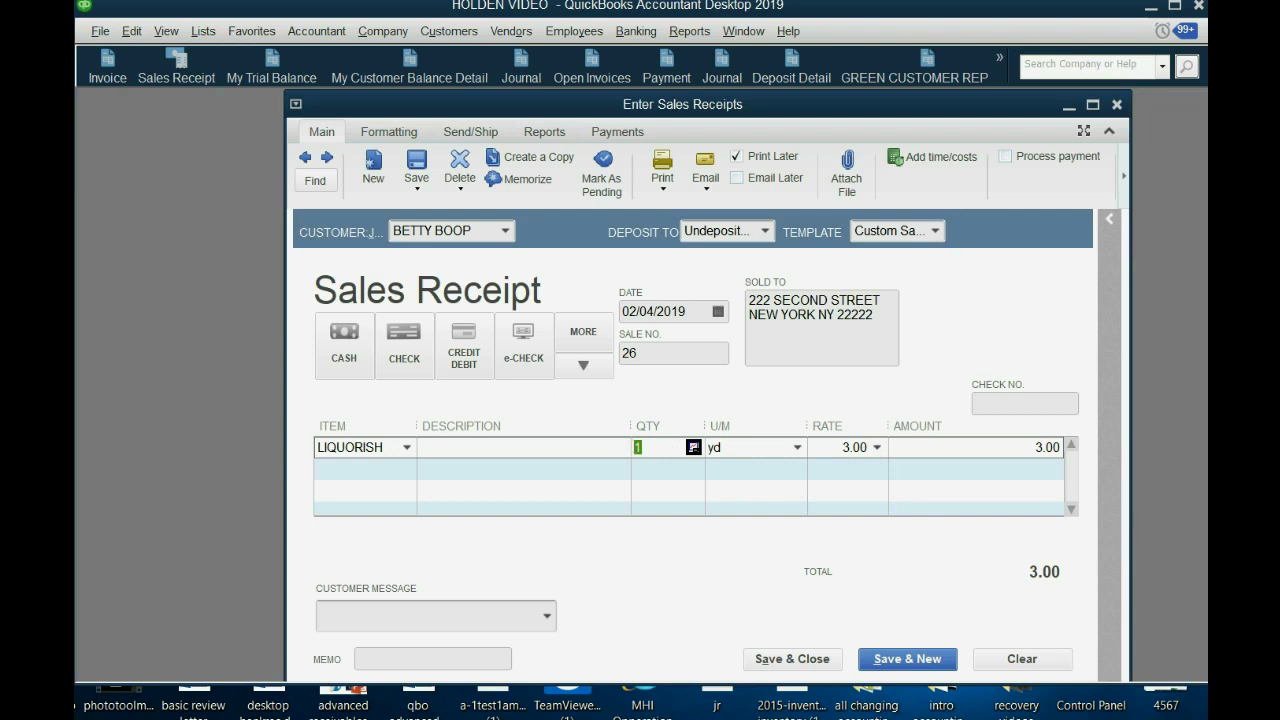
type("4")
key("Tab")
left_click(772, 660)
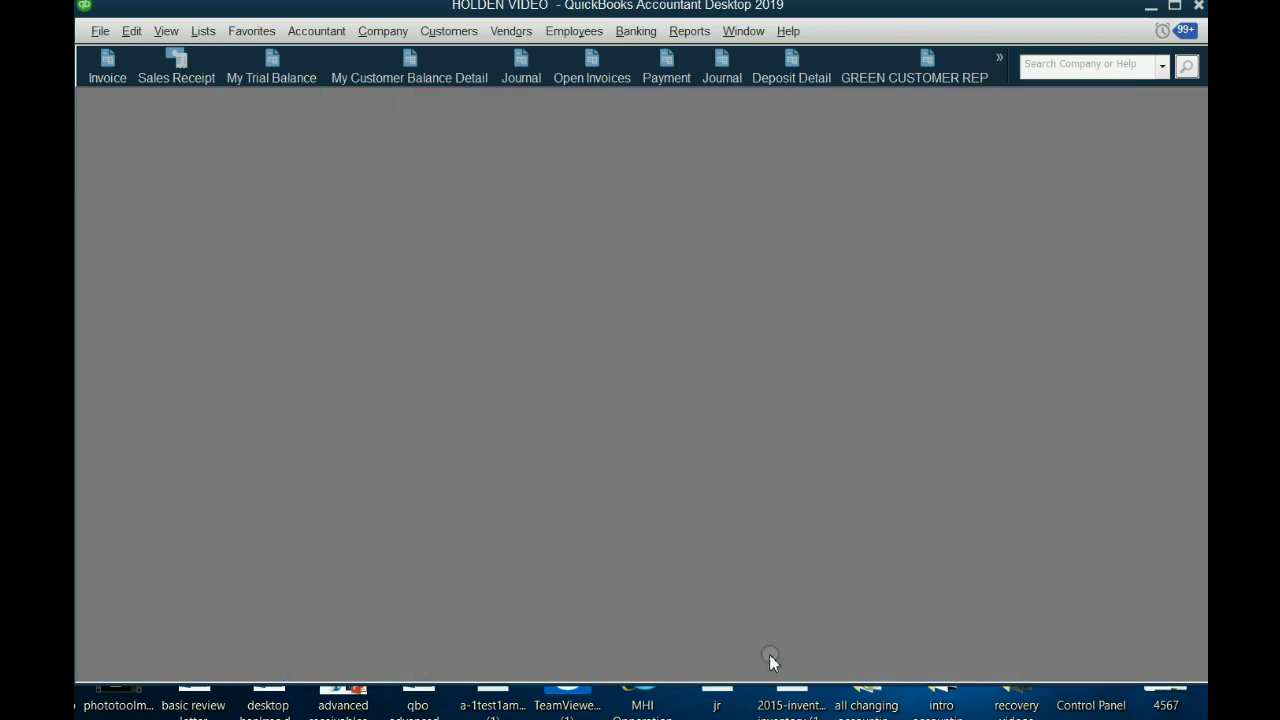
Step: Check the trial balance's SALES detail for the 12.00 sale, then the Cost of Goods Sold detail for its 6.00 cost
left_click(265, 78)
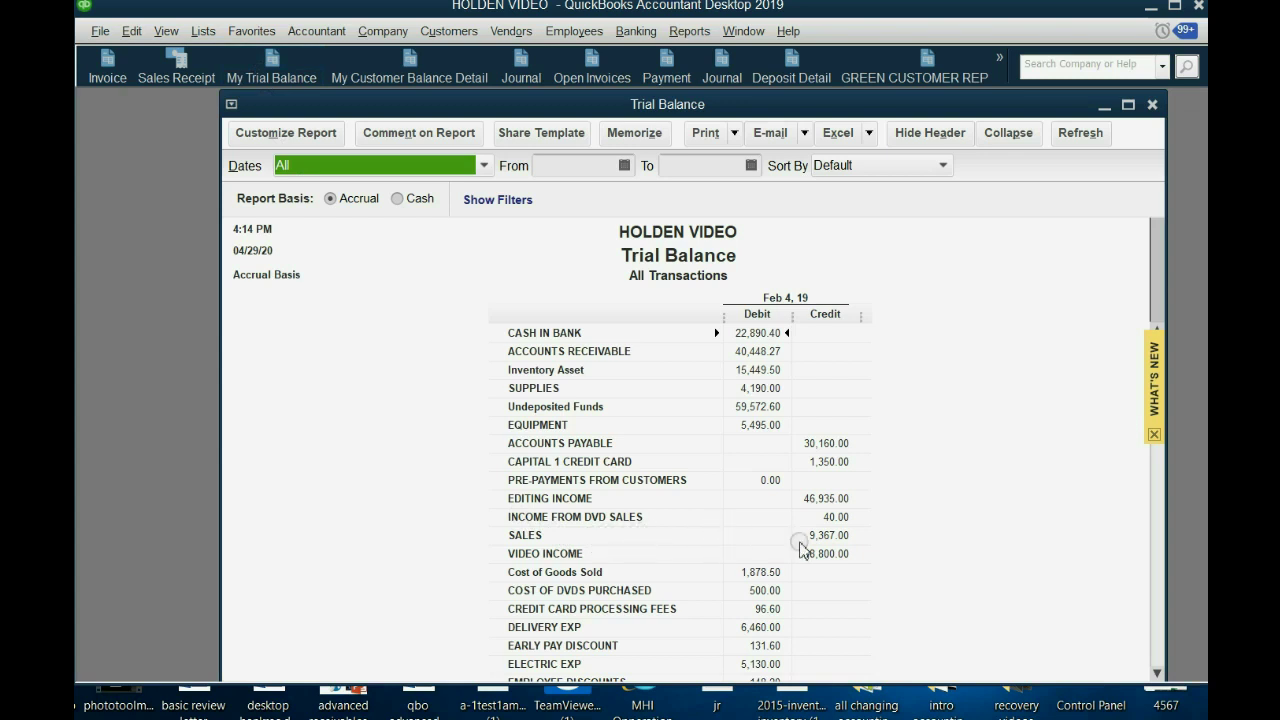
double_click(830, 538)
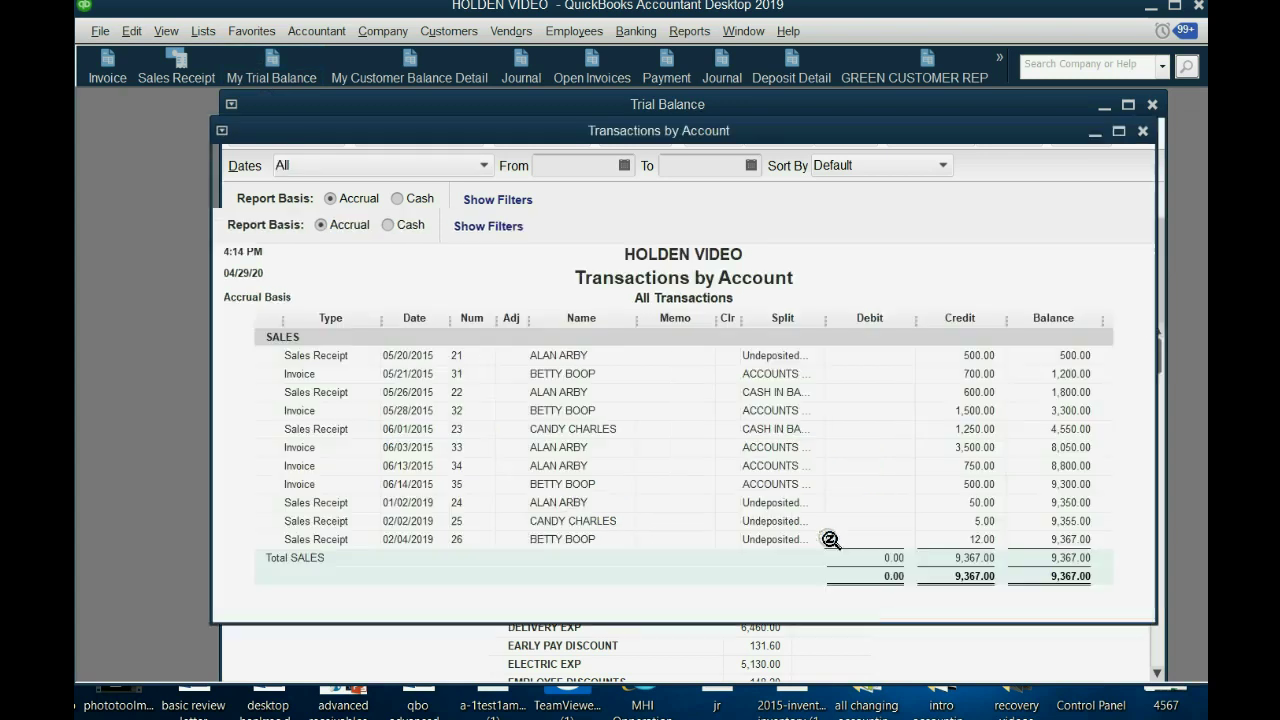
left_click(760, 546)
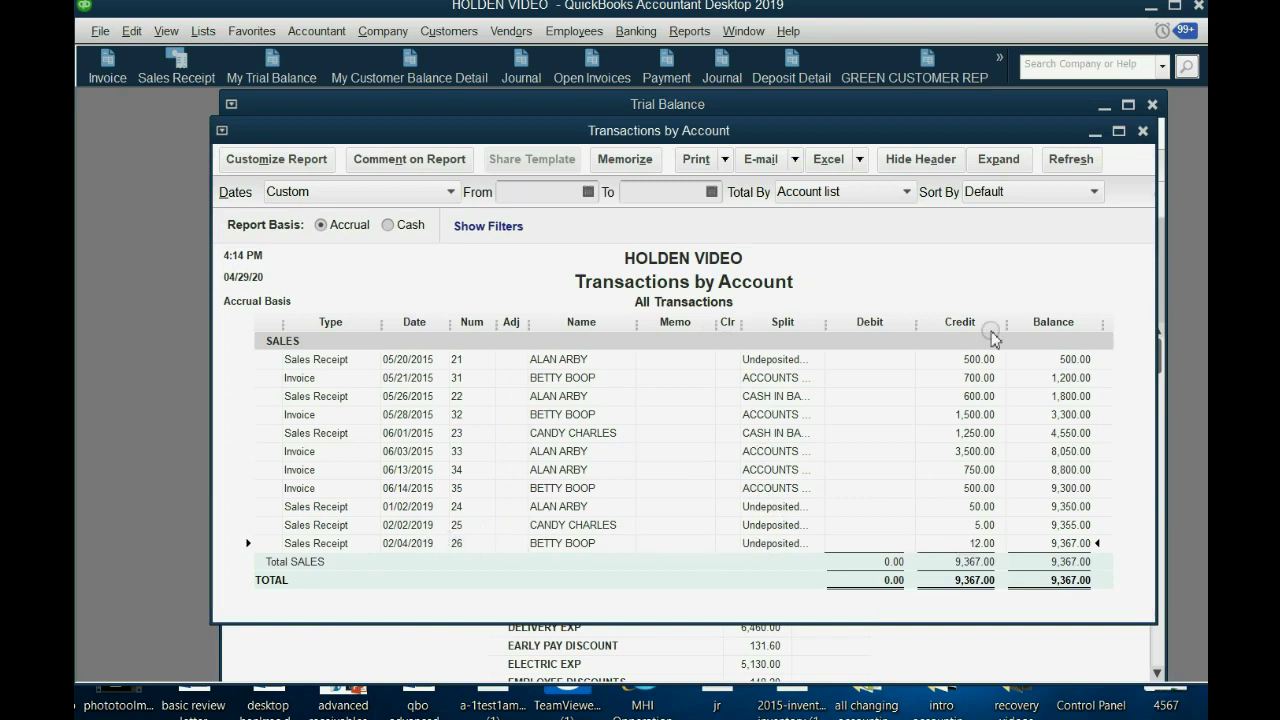
left_click(1142, 130)
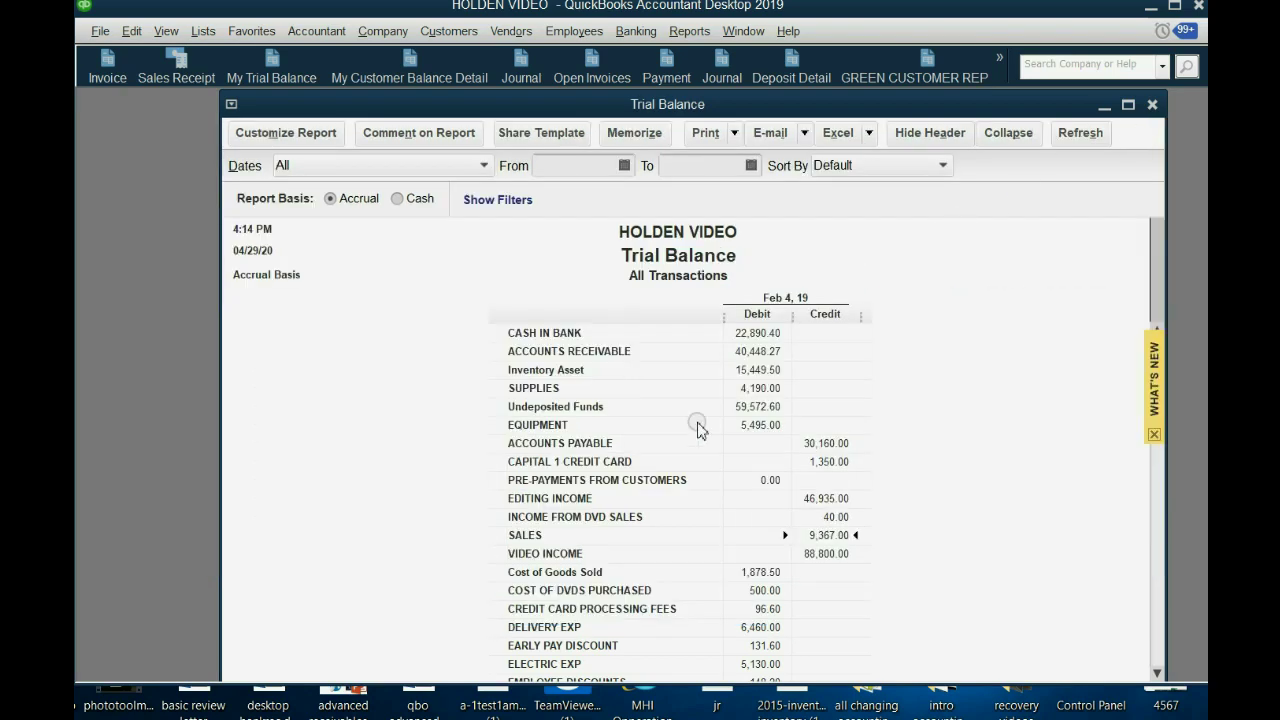
double_click(746, 572)
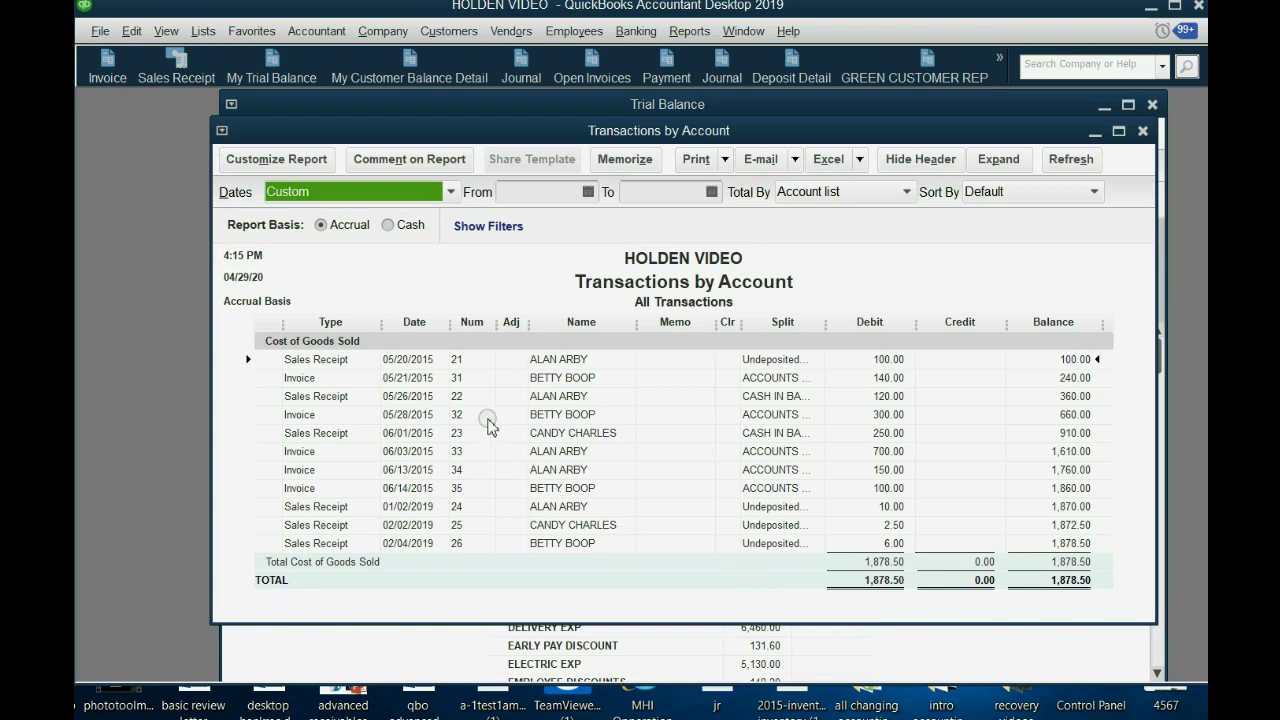